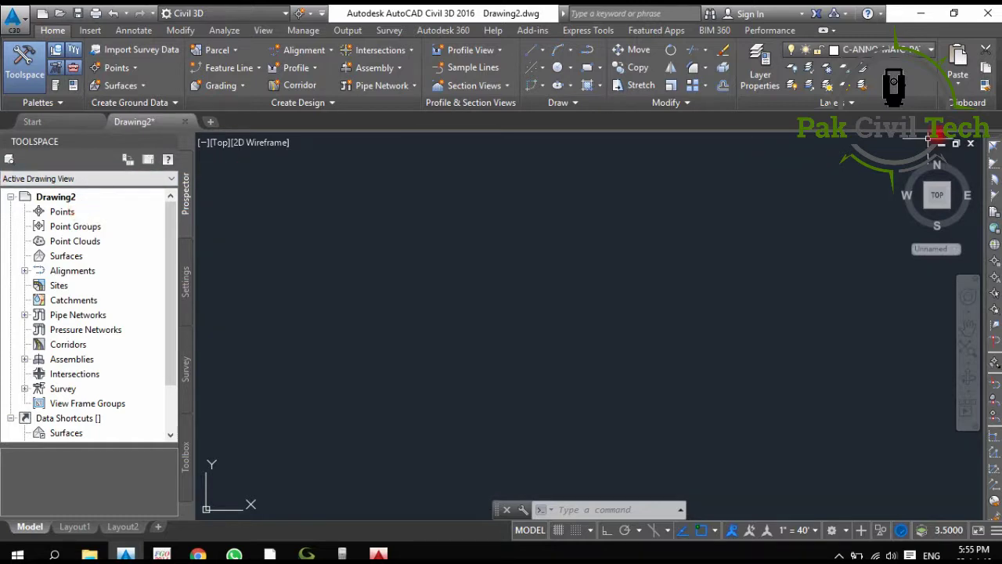
Minimize Civil 3D so the Windows desktop shows, leaving Drawing2 open in the background.
{"action": "left_click", "coordinate": [921, 13]}
{"action": "right_click", "coordinate": [366, 186]}
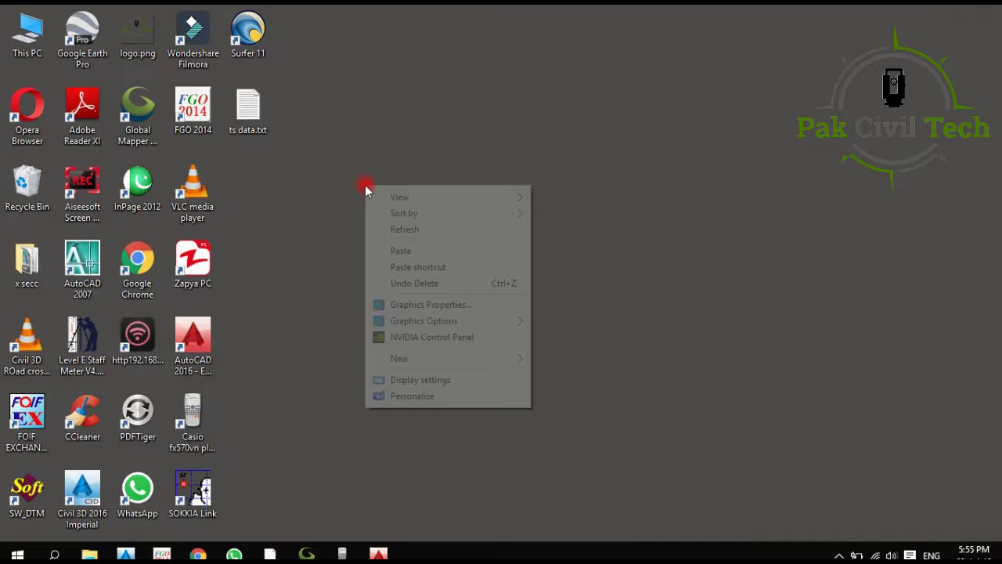
{"action": "left_click", "coordinate": [403, 229]}
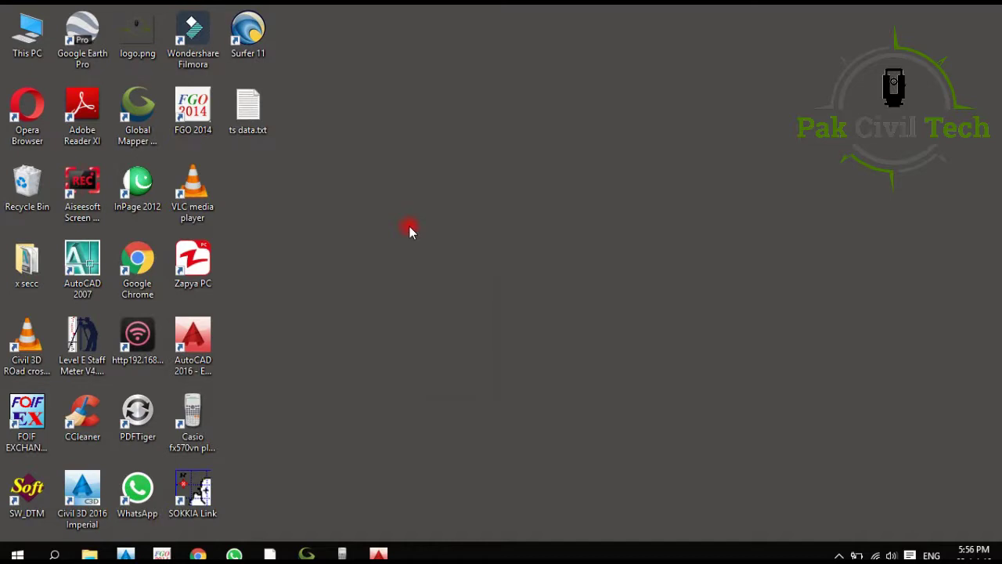
{"action": "double_click", "coordinate": [247, 109]}
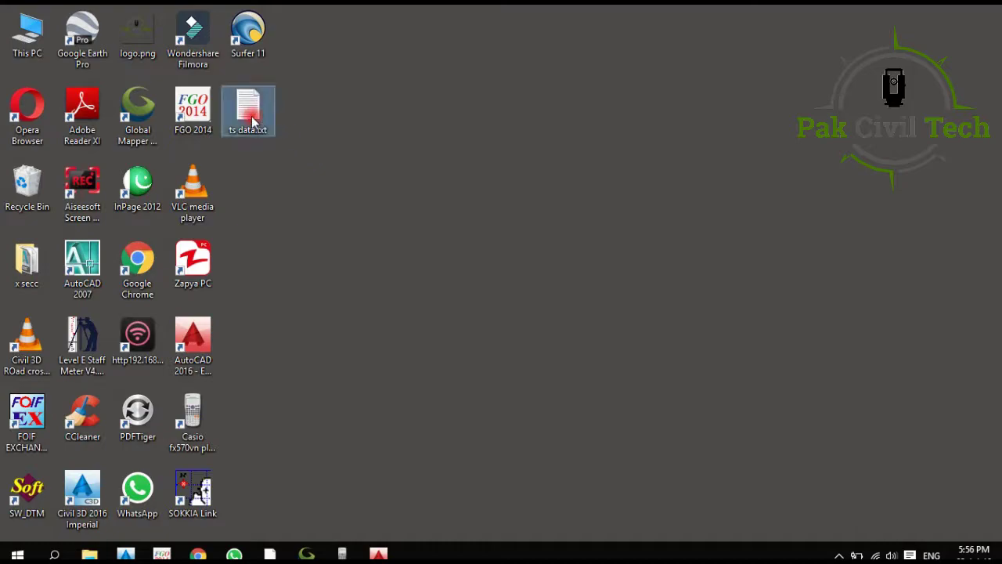
{"action": "scroll", "coordinate": [345, 215], "scroll_direction": "down", "scroll_amount": 7}
{"action": "scroll", "coordinate": [342, 213], "scroll_direction": "up", "scroll_amount": 7}
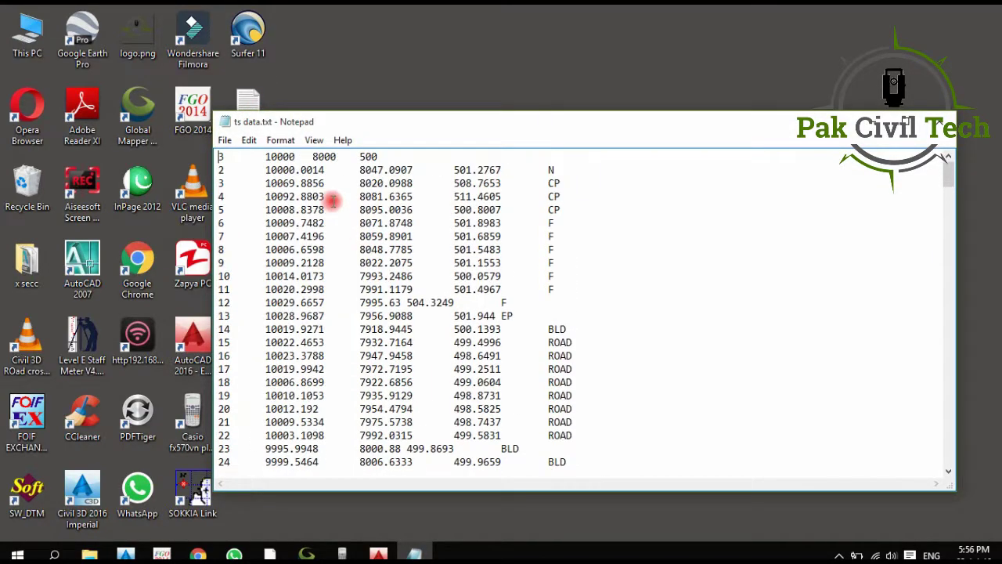
{"action": "scroll", "coordinate": [342, 213], "scroll_direction": "down", "scroll_amount": 7}
{"action": "scroll", "coordinate": [339, 210], "scroll_direction": "down", "scroll_amount": 15}
{"action": "scroll", "coordinate": [339, 210], "scroll_direction": "up", "scroll_amount": 6}
{"action": "scroll", "coordinate": [339, 210], "scroll_direction": "up", "scroll_amount": 10}
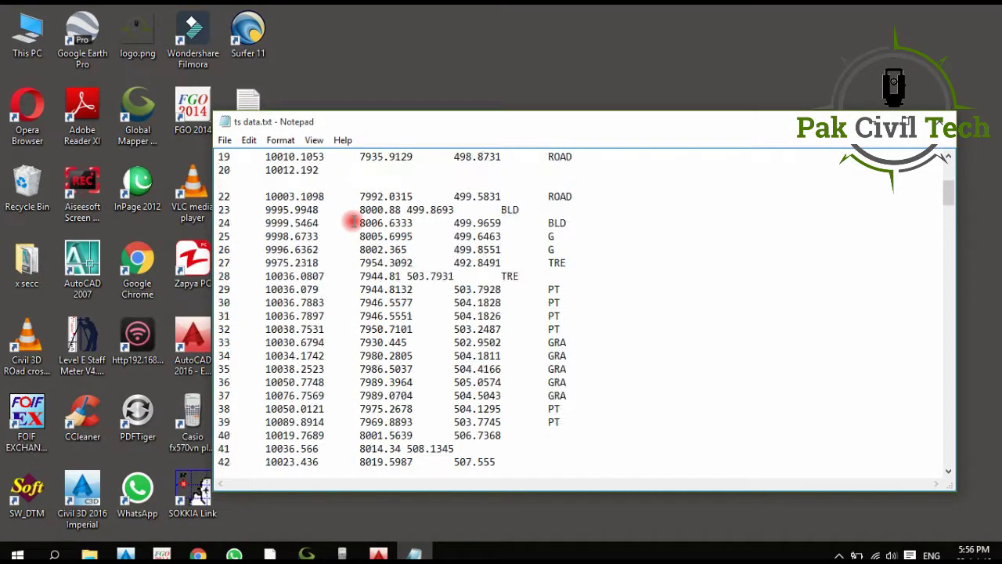
{"action": "scroll", "coordinate": [339, 209], "scroll_direction": "up", "scroll_amount": 6}
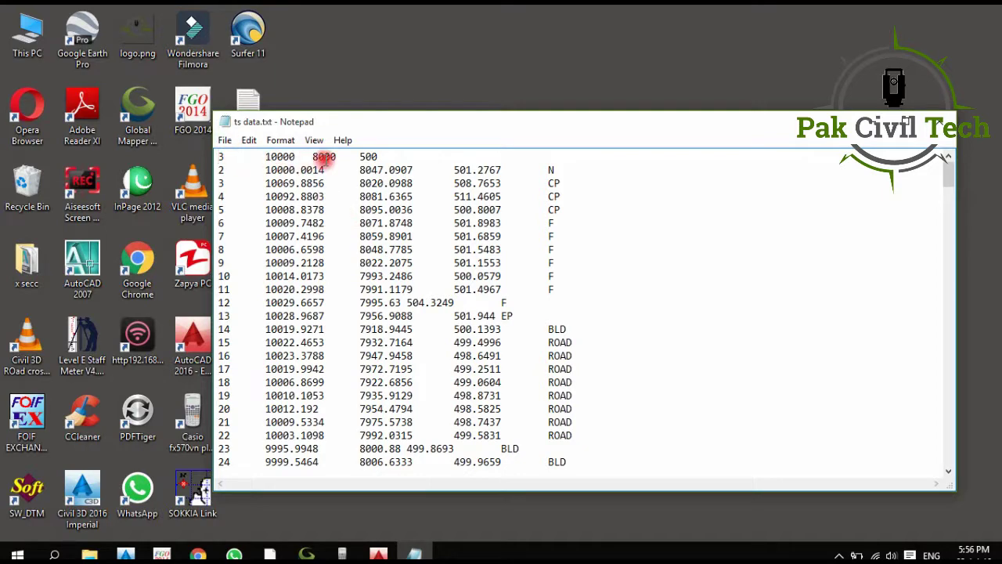
{"action": "left_click", "coordinate": [940, 122]}
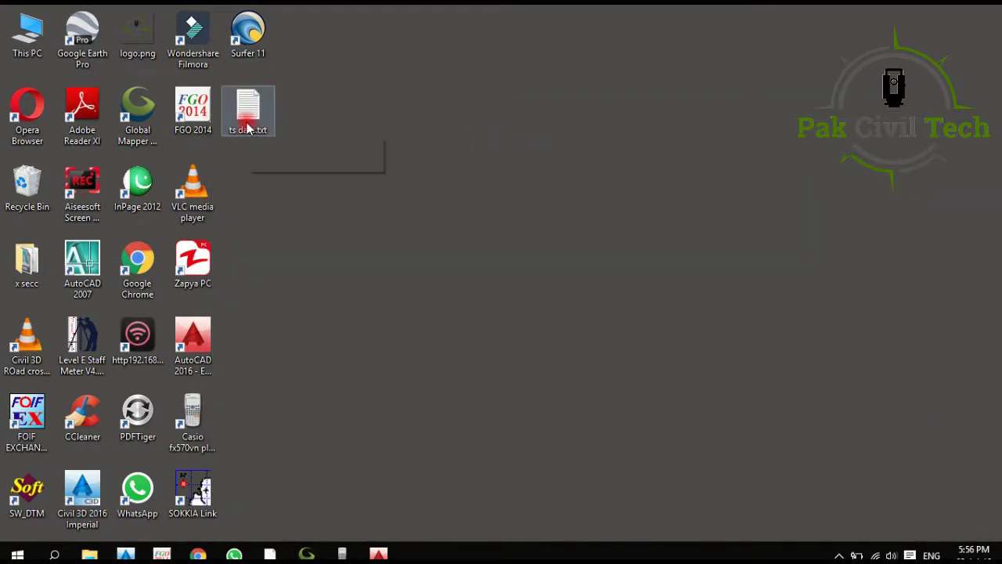
{"action": "mouse_move", "coordinate": [247, 110]}
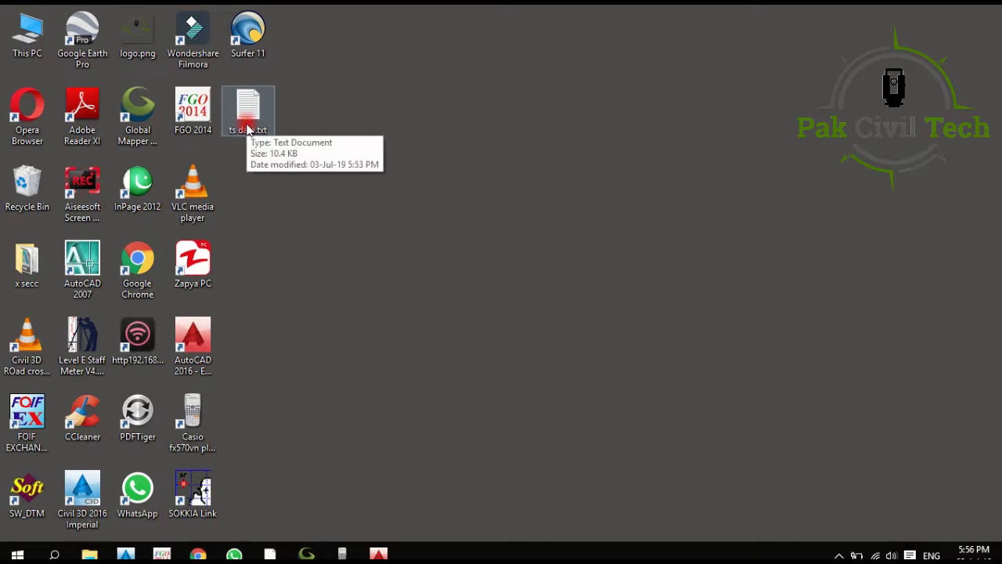
Launch Excel with a blank workbook and pick Desktop\ts data.txt for a From Text import.
{"action": "left_click", "coordinate": [55, 555]}
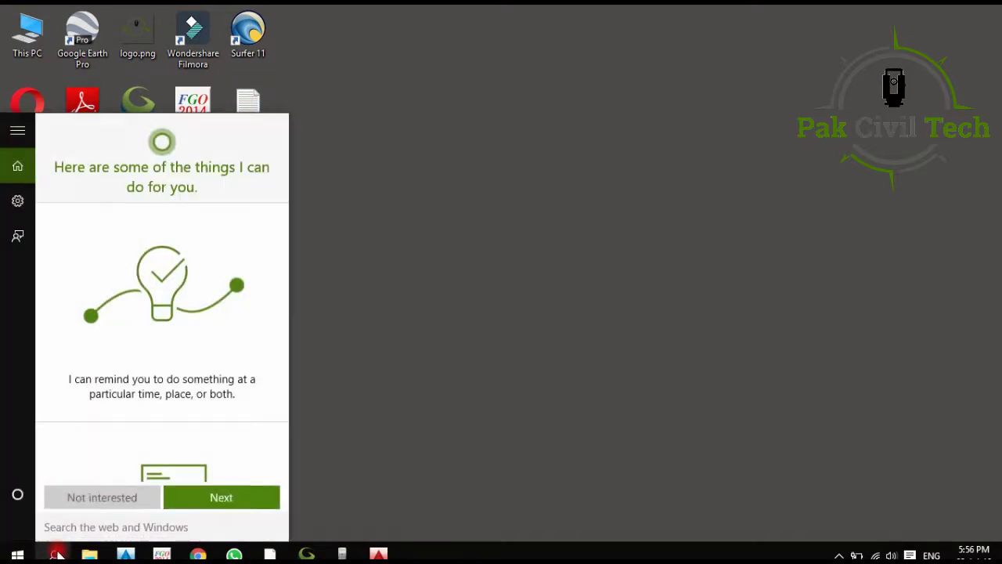
{"action": "type", "text": "exce"}
{"action": "key", "text": "Return"}
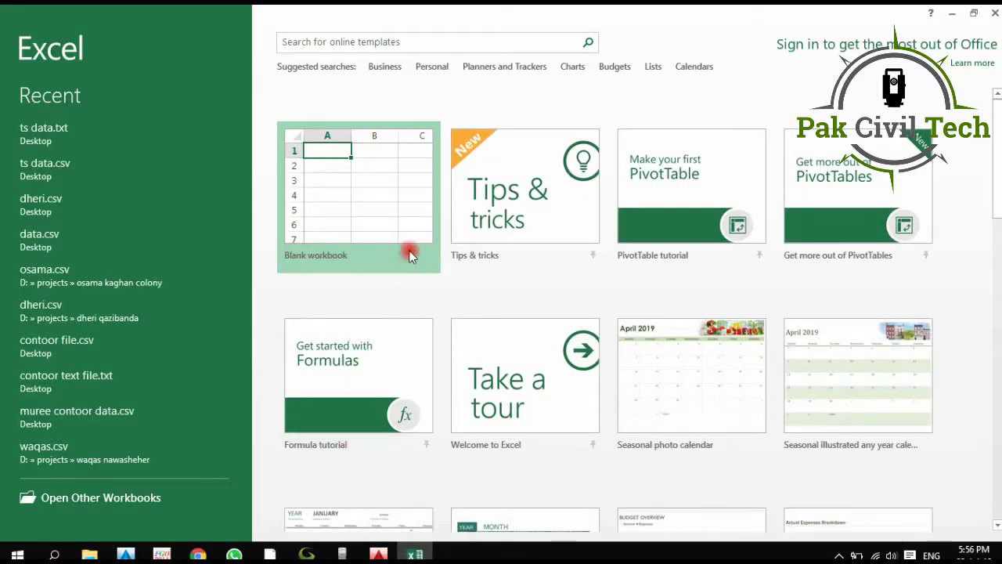
{"action": "left_click", "coordinate": [407, 205]}
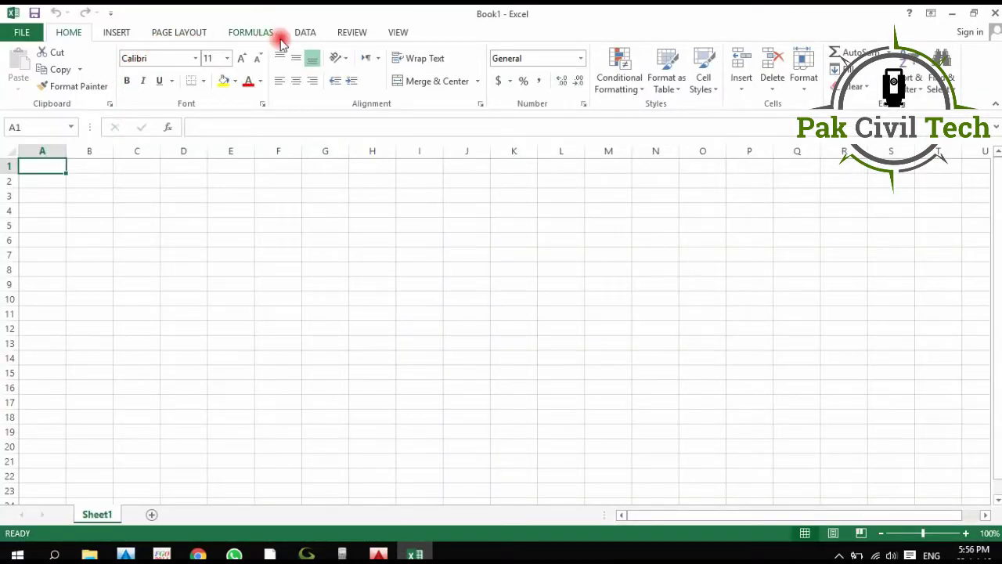
{"action": "left_click", "coordinate": [304, 33]}
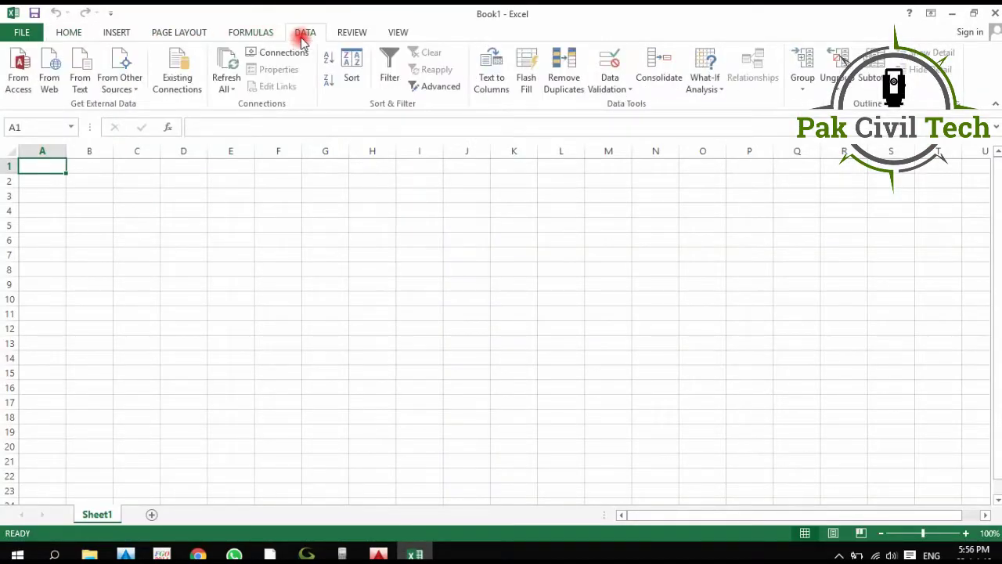
{"action": "left_click", "coordinate": [81, 70]}
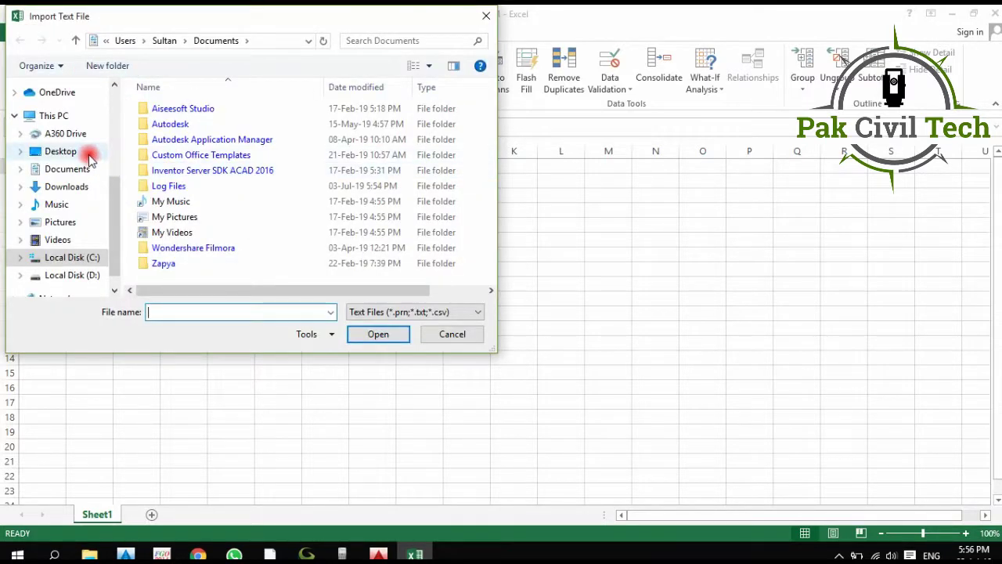
{"action": "left_click", "coordinate": [67, 152]}
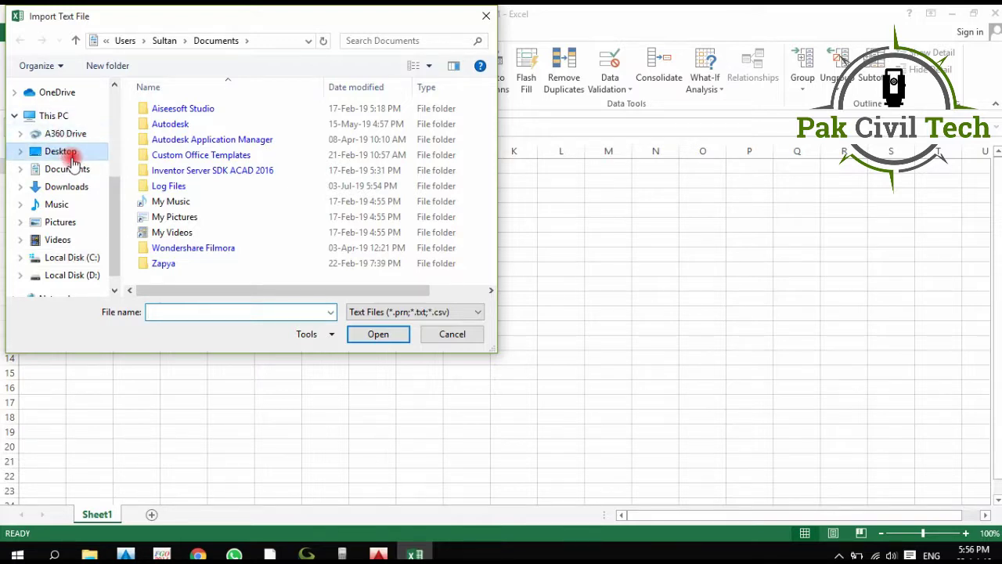
{"action": "left_click", "coordinate": [254, 145]}
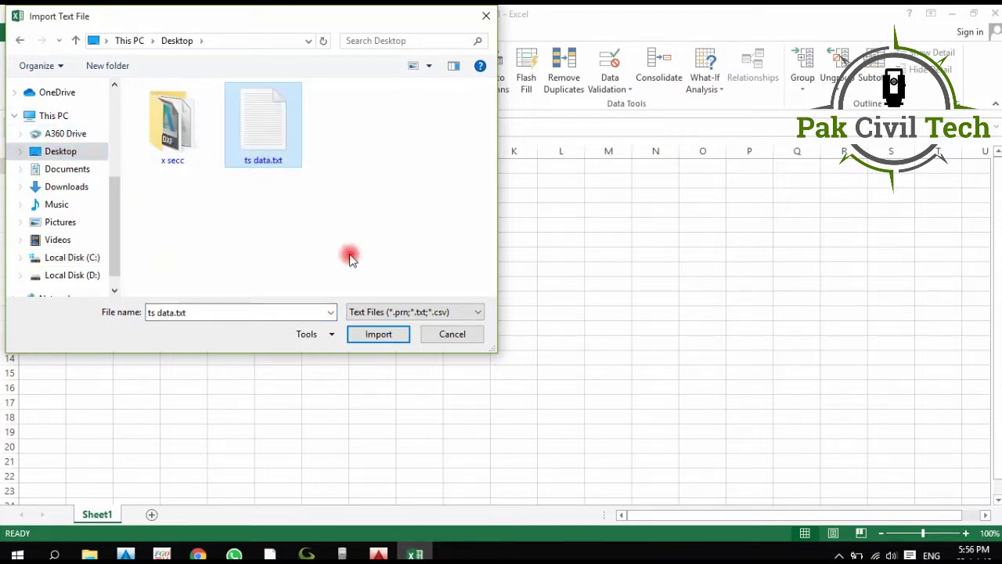
{"action": "left_click", "coordinate": [380, 337]}
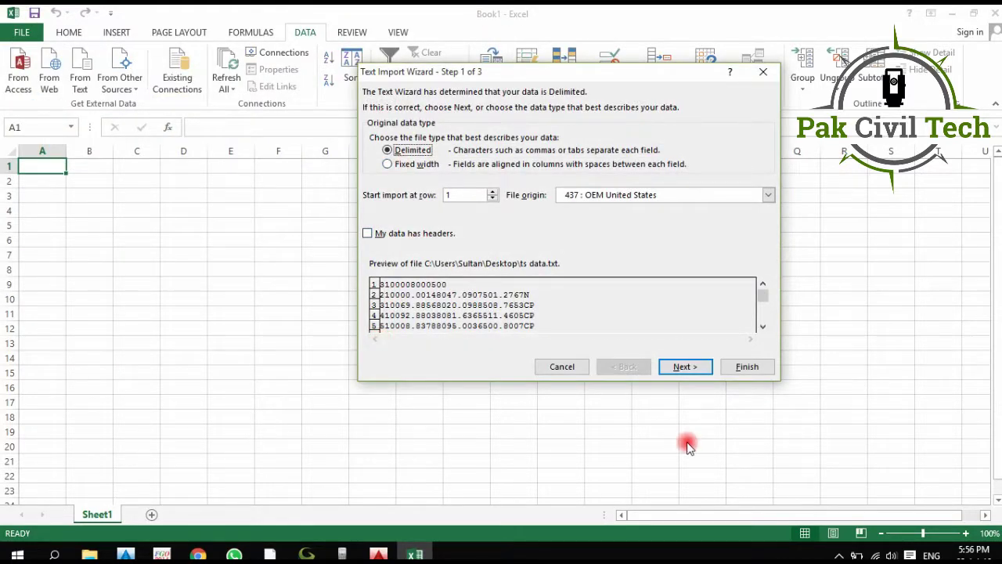
Split the text on tab, semicolon, comma and space, merging consecutive delimiters, into cell A1.
{"action": "left_click", "coordinate": [683, 368]}
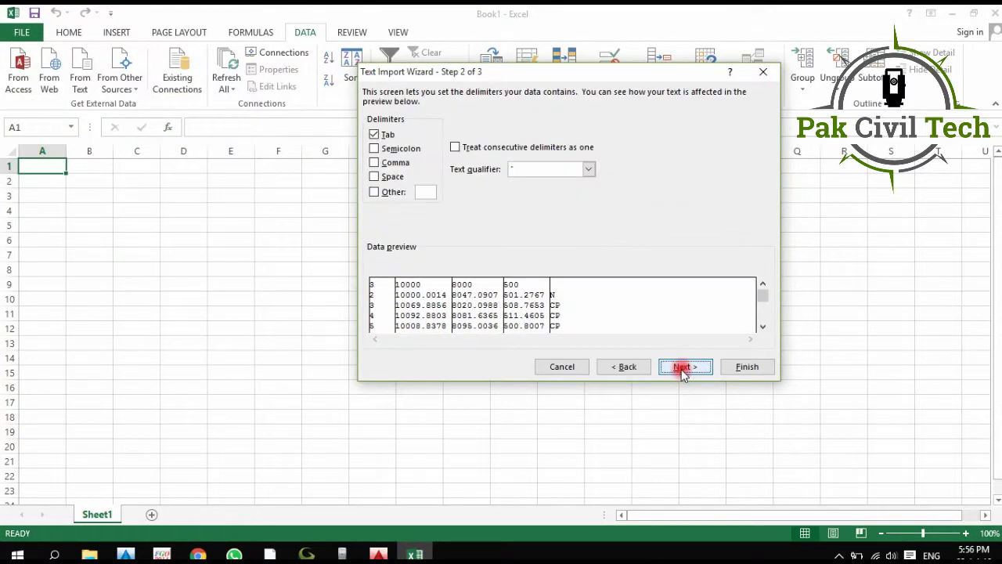
{"action": "left_click", "coordinate": [374, 177]}
{"action": "left_click", "coordinate": [374, 162]}
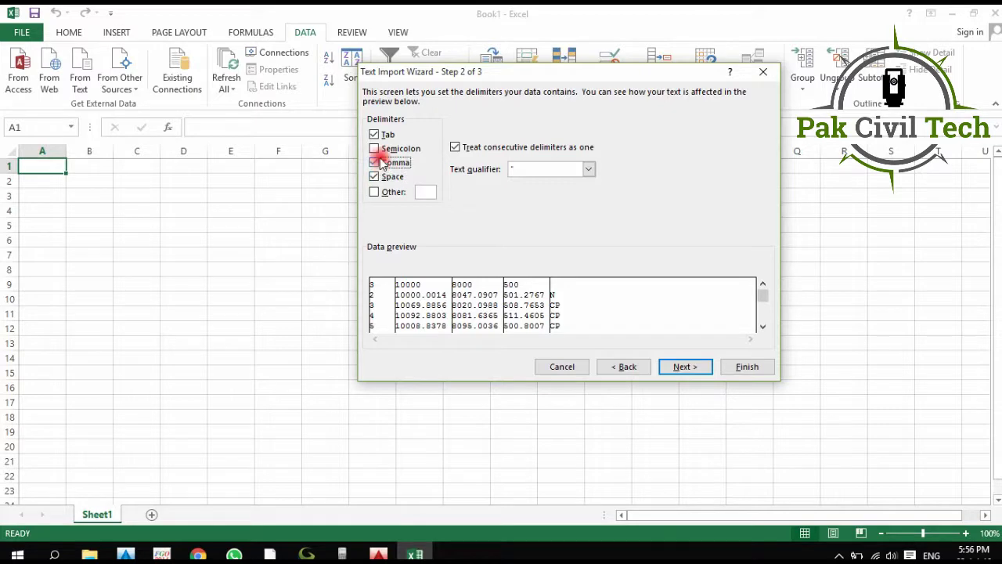
{"action": "left_click", "coordinate": [697, 366]}
{"action": "left_click", "coordinate": [735, 368]}
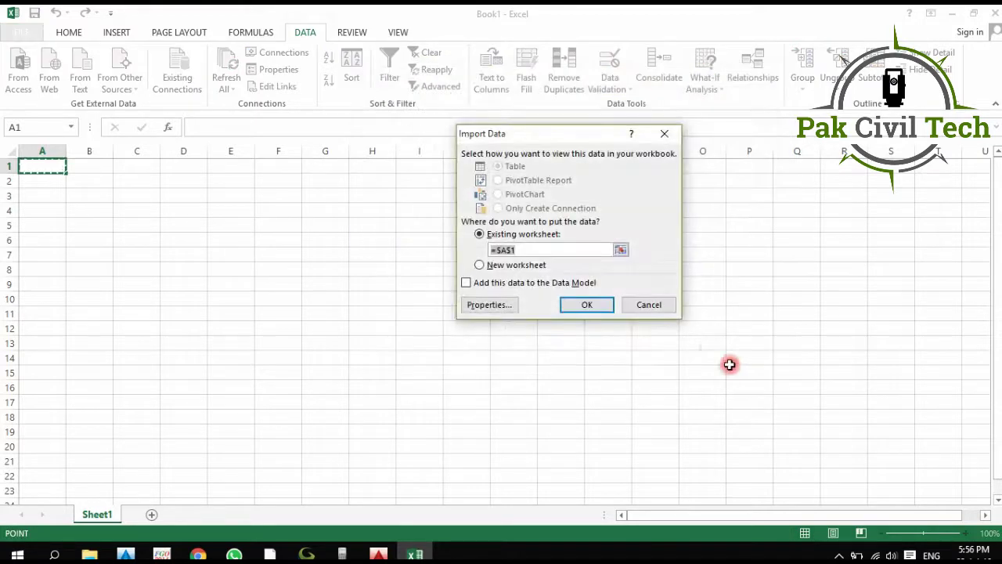
{"action": "left_click", "coordinate": [589, 305]}
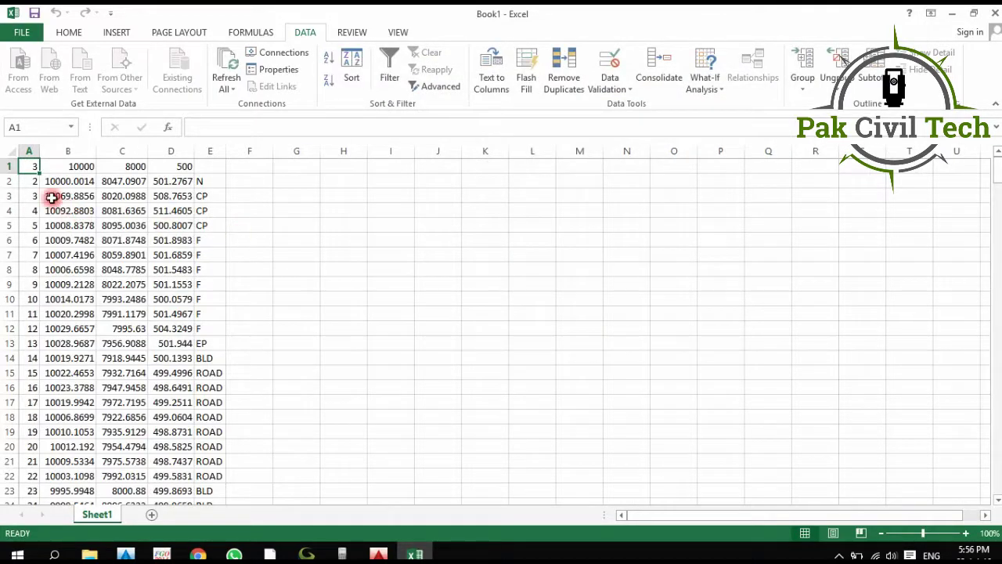
Inspect the imported columns A through E and their values.
{"action": "left_click", "coordinate": [27, 147]}
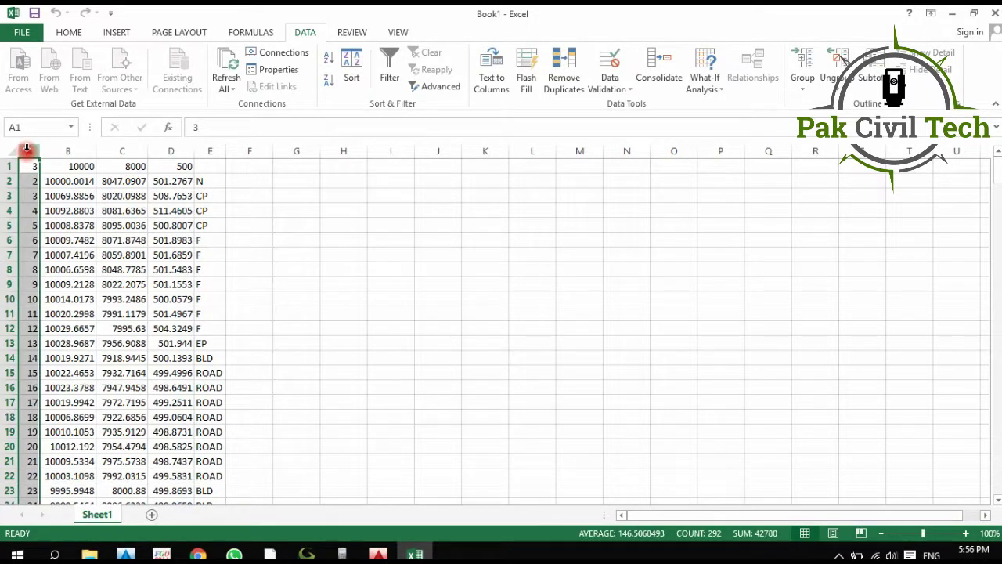
{"action": "left_click", "coordinate": [66, 151]}
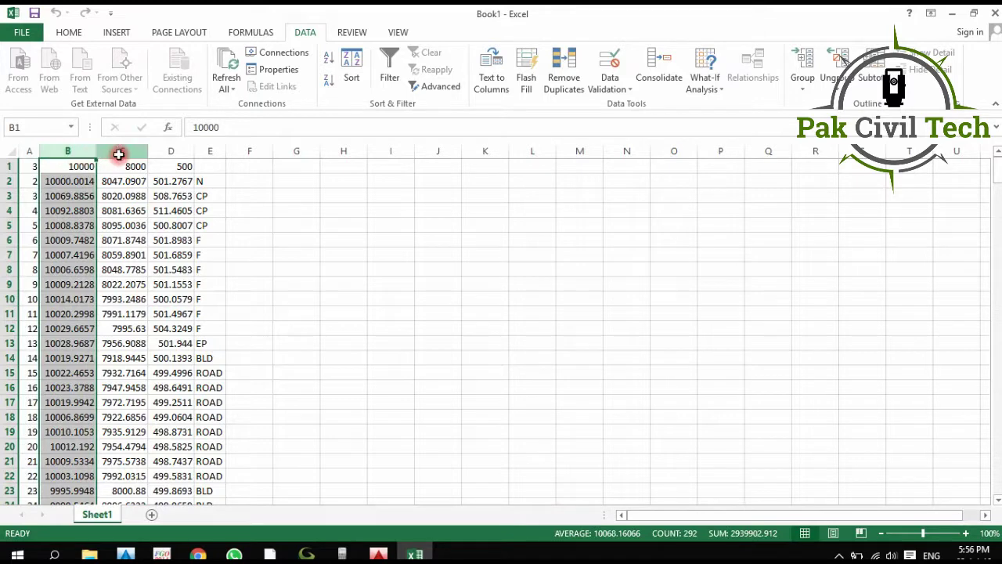
{"action": "left_click", "coordinate": [117, 150]}
{"action": "left_click", "coordinate": [170, 151]}
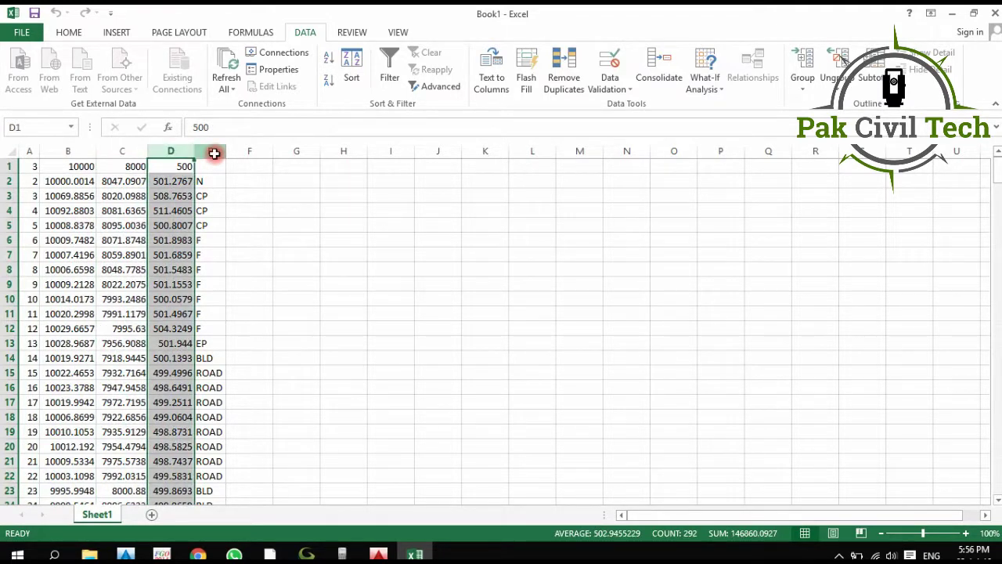
{"action": "left_click", "coordinate": [214, 153]}
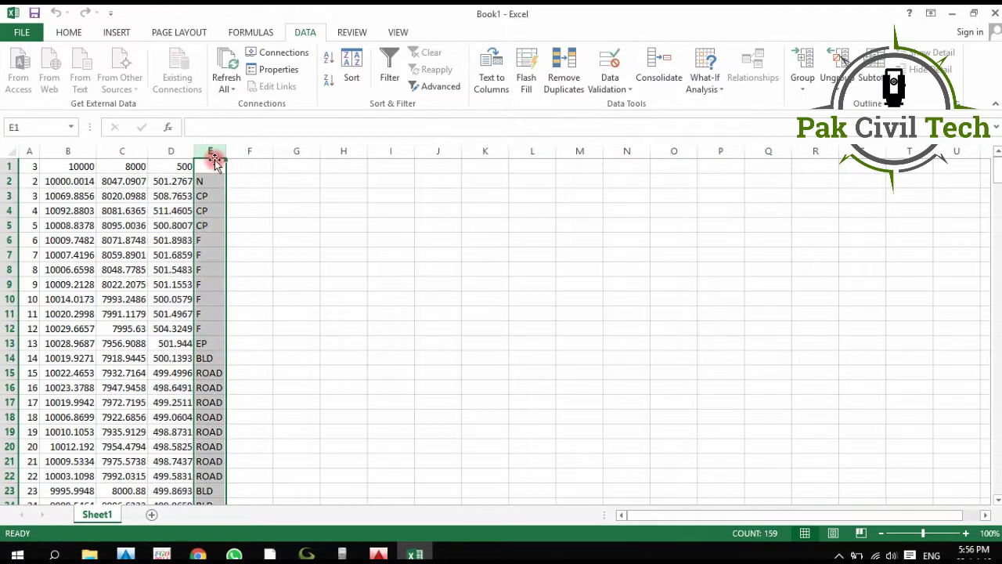
{"action": "left_click", "coordinate": [89, 151]}
{"action": "left_click", "coordinate": [118, 150]}
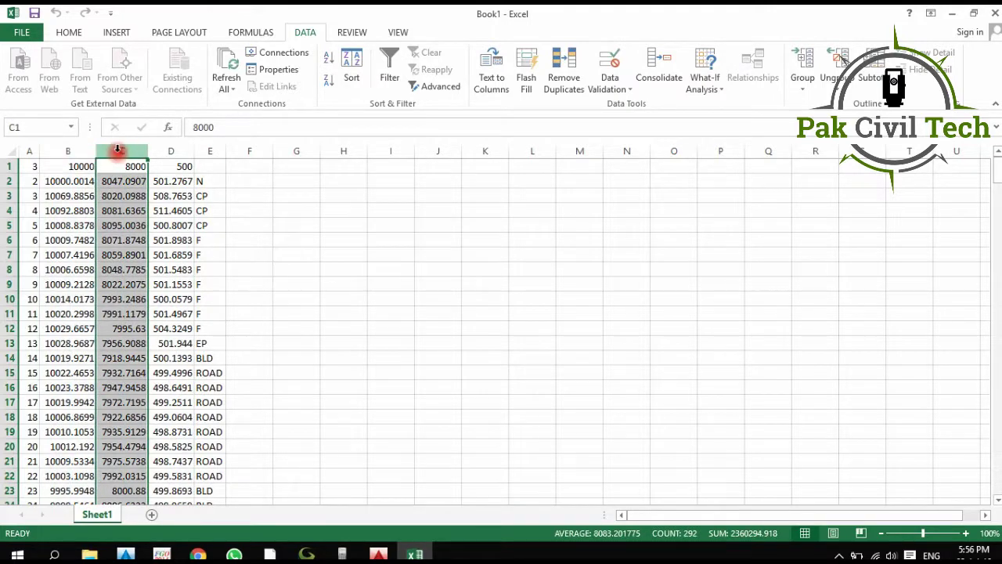
{"action": "left_click", "coordinate": [92, 150]}
{"action": "left_click", "coordinate": [114, 150]}
{"action": "left_click", "coordinate": [72, 152]}
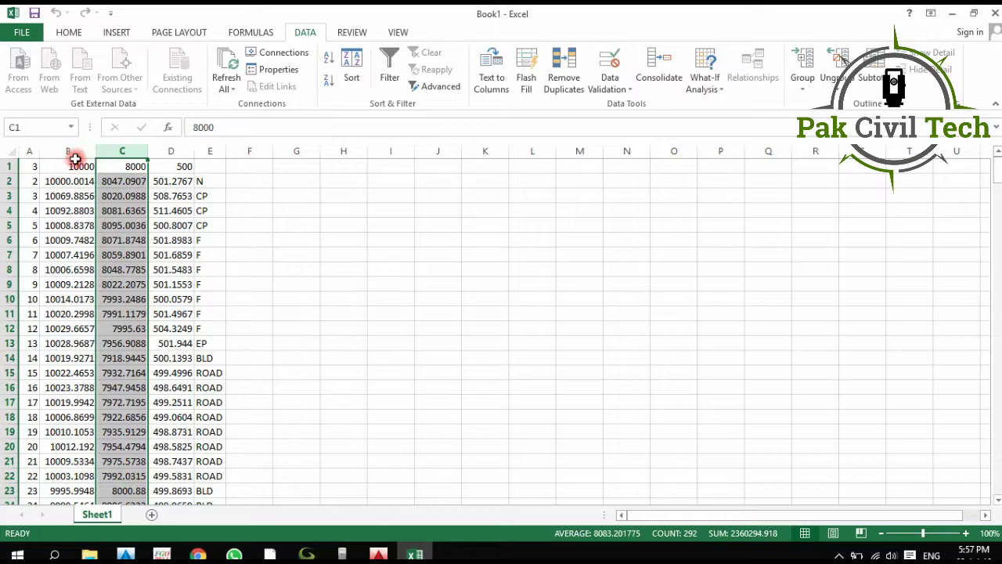
Renumber column A as a series 1, 2, 3… filled down from A1:A2.
{"action": "left_click", "coordinate": [33, 164]}
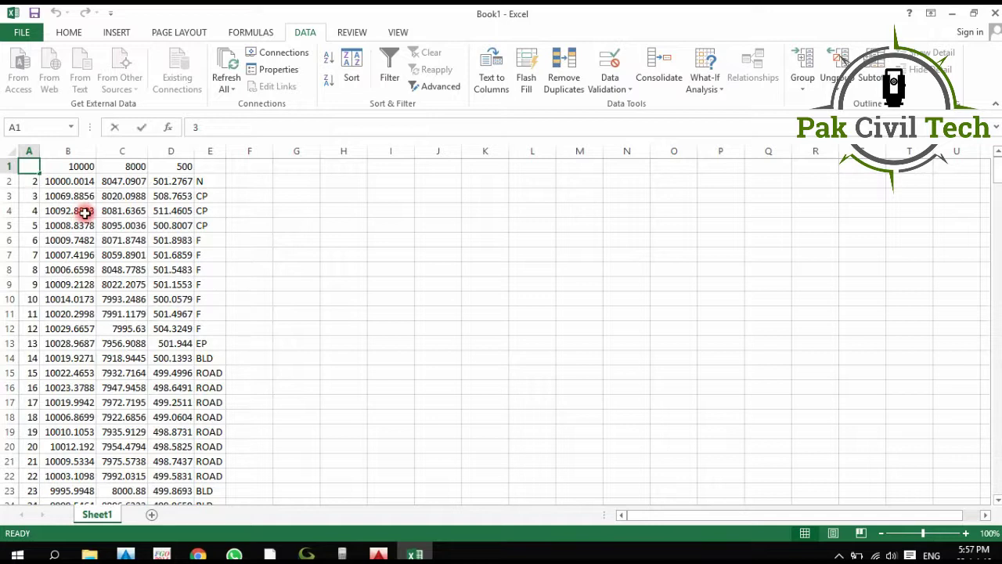
{"action": "type", "text": "1"}
{"action": "key", "text": "Return"}
{"action": "type", "text": "2"}
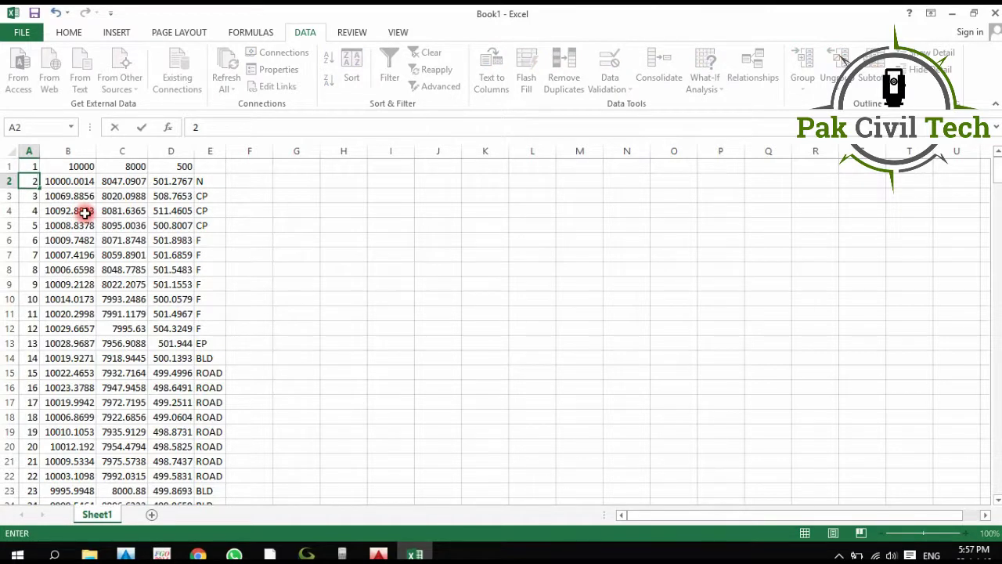
{"action": "key", "text": "Return"}
{"action": "left_click_drag", "start_coordinate": [32, 166], "coordinate": [39, 187]}
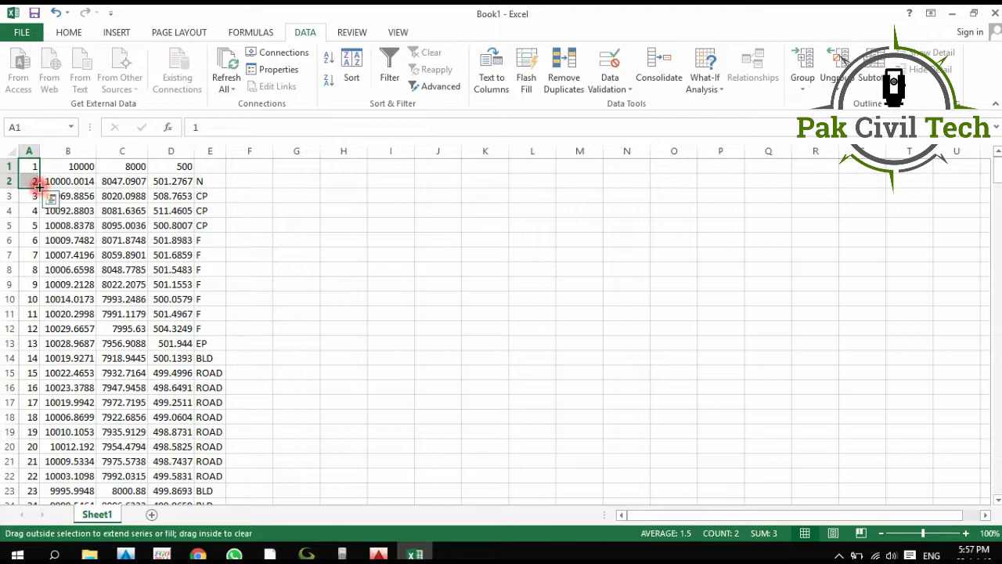
{"action": "double_click", "coordinate": [39, 187]}
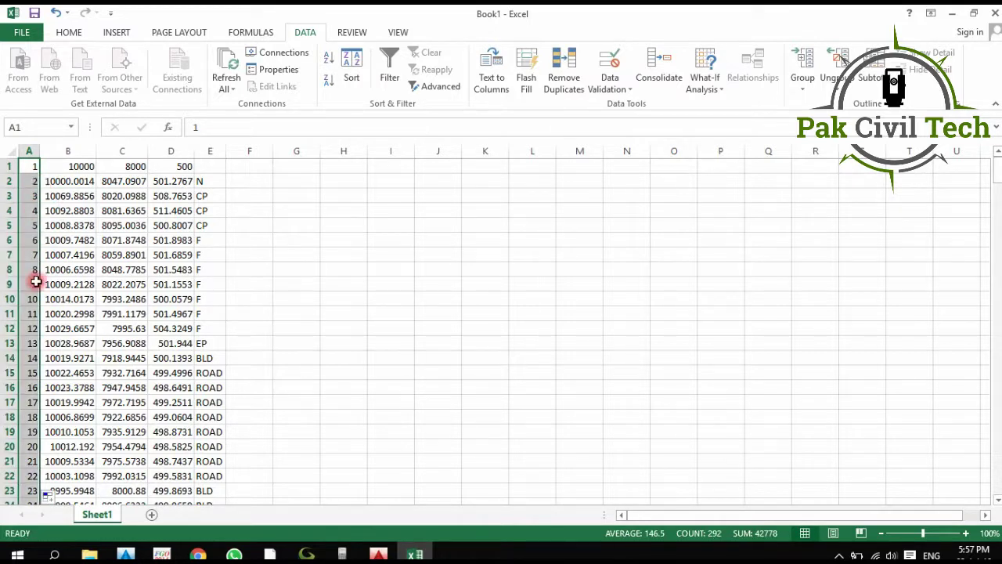
{"action": "left_click", "coordinate": [251, 285]}
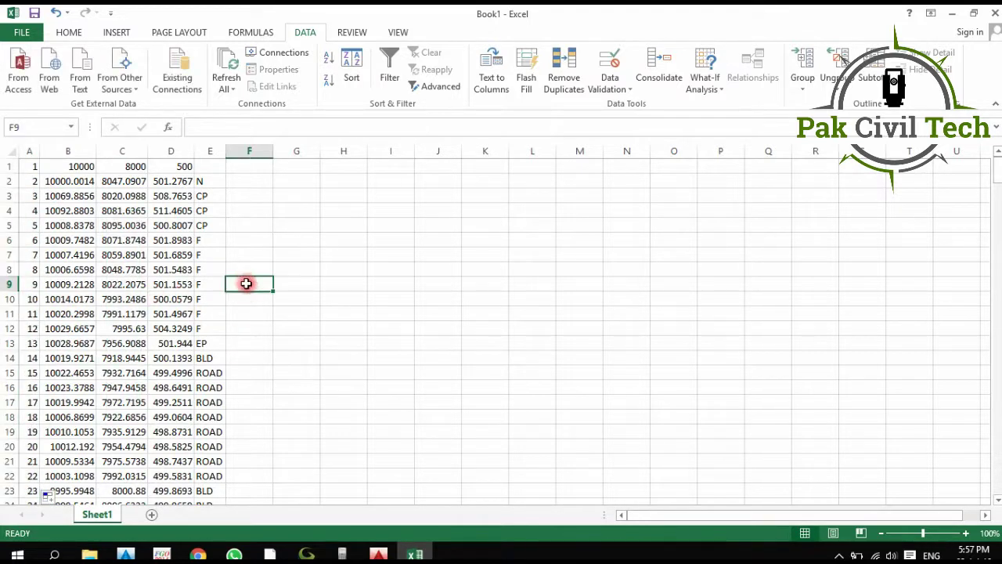
Save the table to the Desktop as ts data.csv in CSV (Comma delimited) format.
{"action": "left_click", "coordinate": [21, 29]}
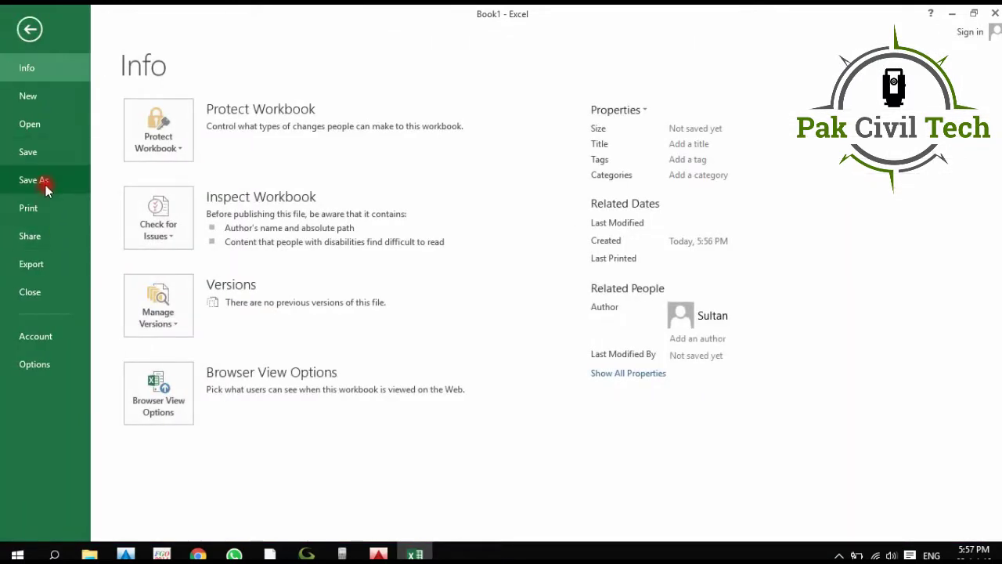
{"action": "left_click", "coordinate": [44, 181]}
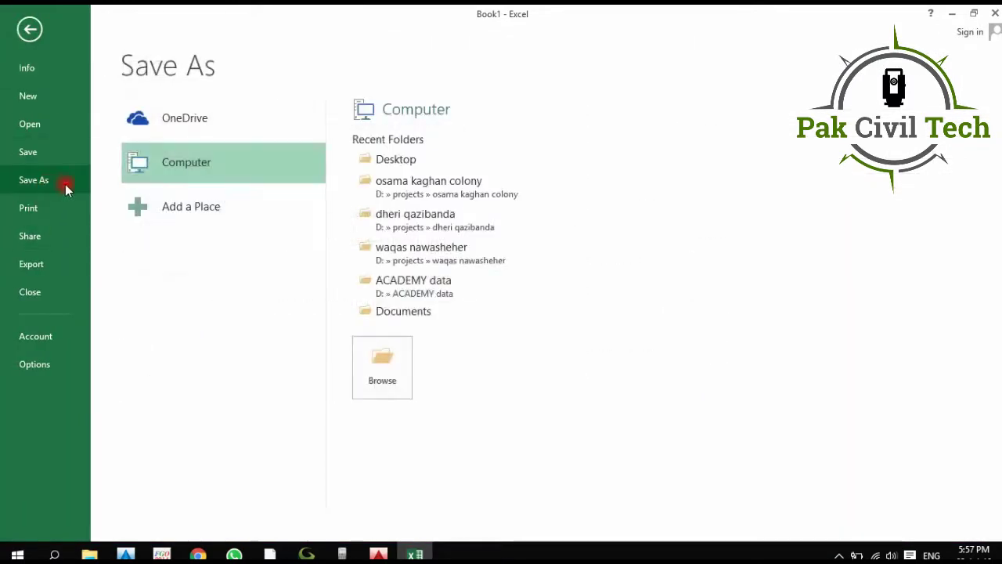
{"action": "left_click", "coordinate": [394, 160]}
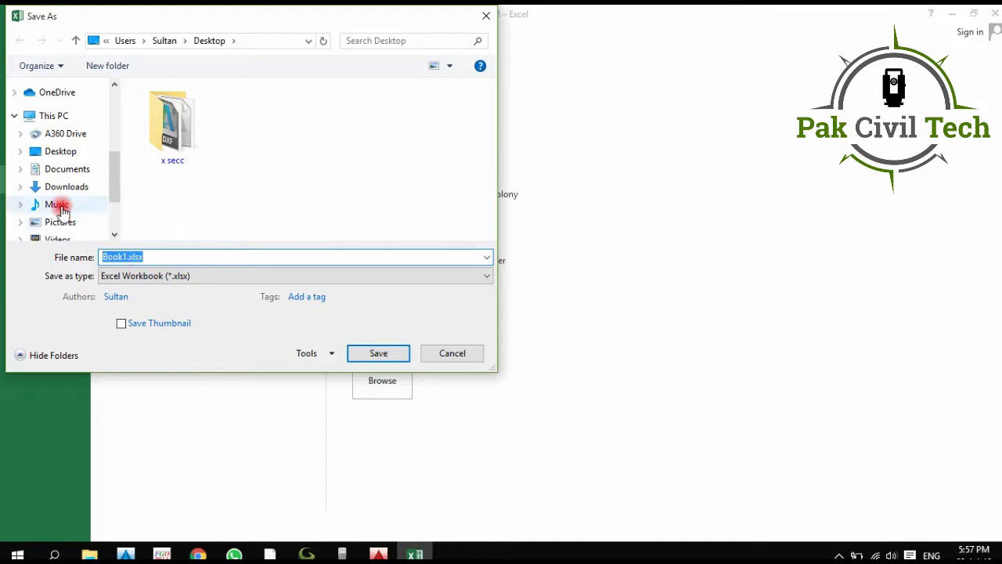
{"action": "left_click", "coordinate": [63, 153]}
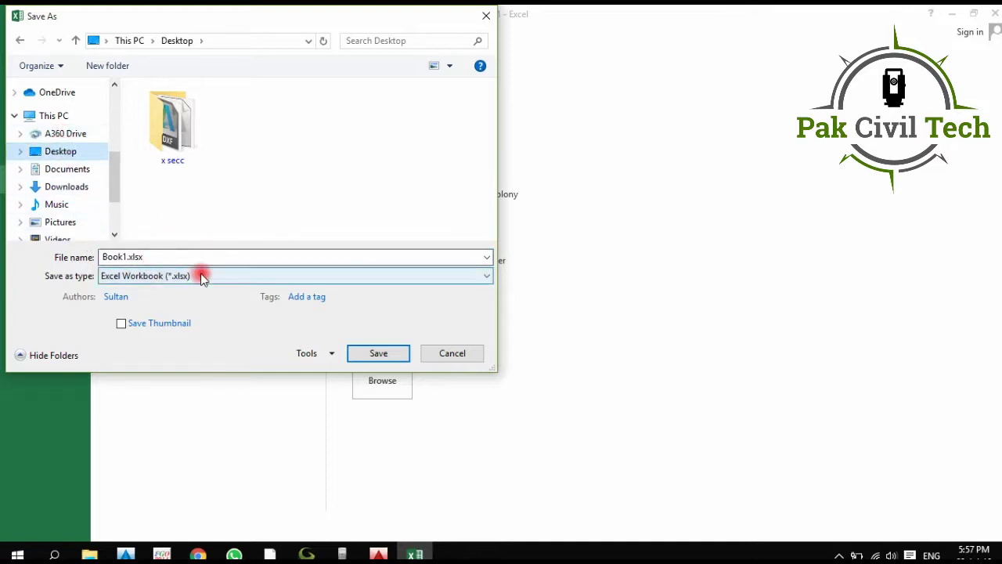
{"action": "double_click", "coordinate": [161, 256]}
{"action": "type", "text": "ts data"}
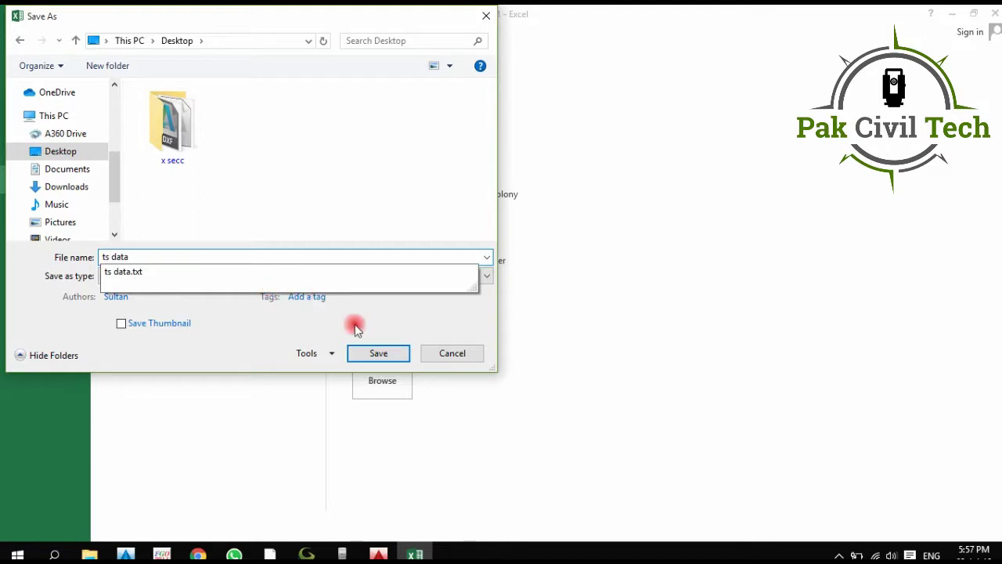
{"action": "left_click", "coordinate": [404, 316]}
{"action": "left_click", "coordinate": [433, 278]}
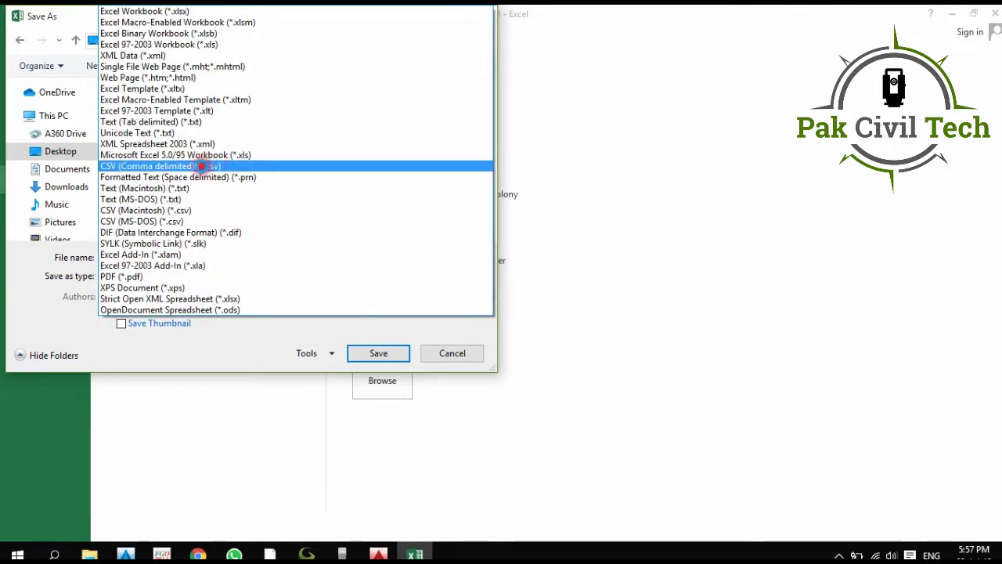
{"action": "left_click", "coordinate": [202, 166]}
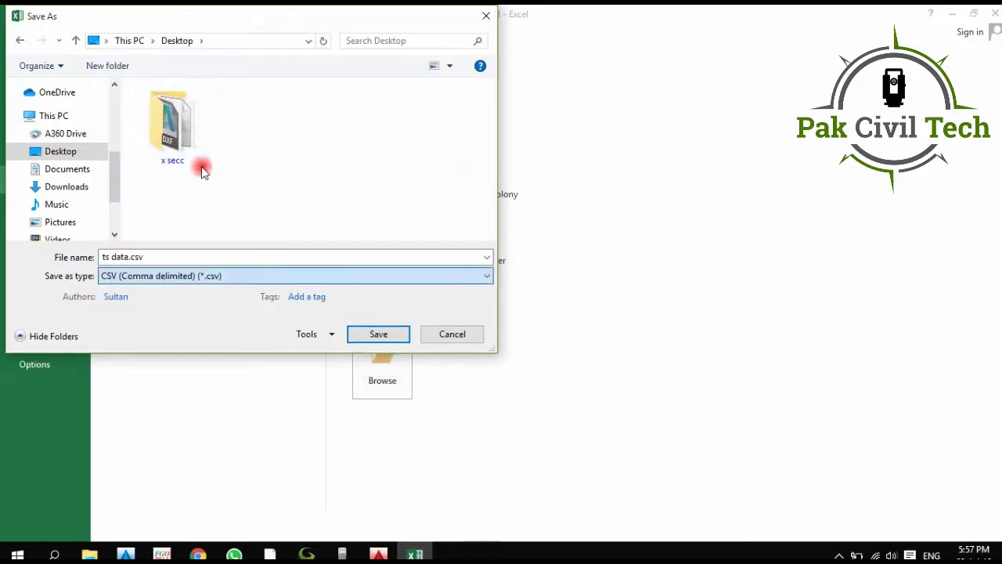
{"action": "left_click", "coordinate": [389, 345]}
{"action": "left_click", "coordinate": [430, 322]}
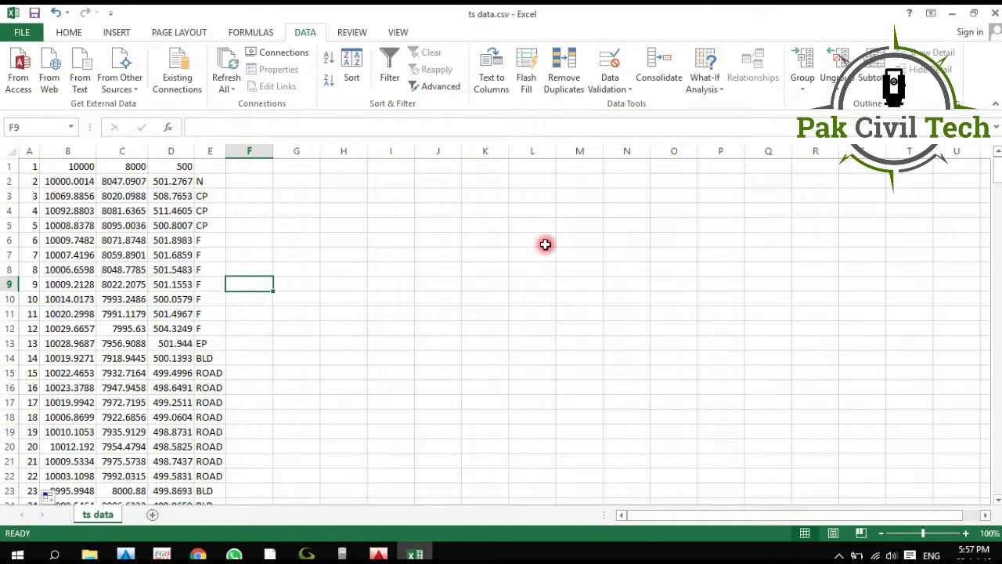
Close the workbook, reopen ts data.csv from the desktop to check it, then close Excel.
{"action": "left_click", "coordinate": [993, 13]}
{"action": "left_click", "coordinate": [496, 300]}
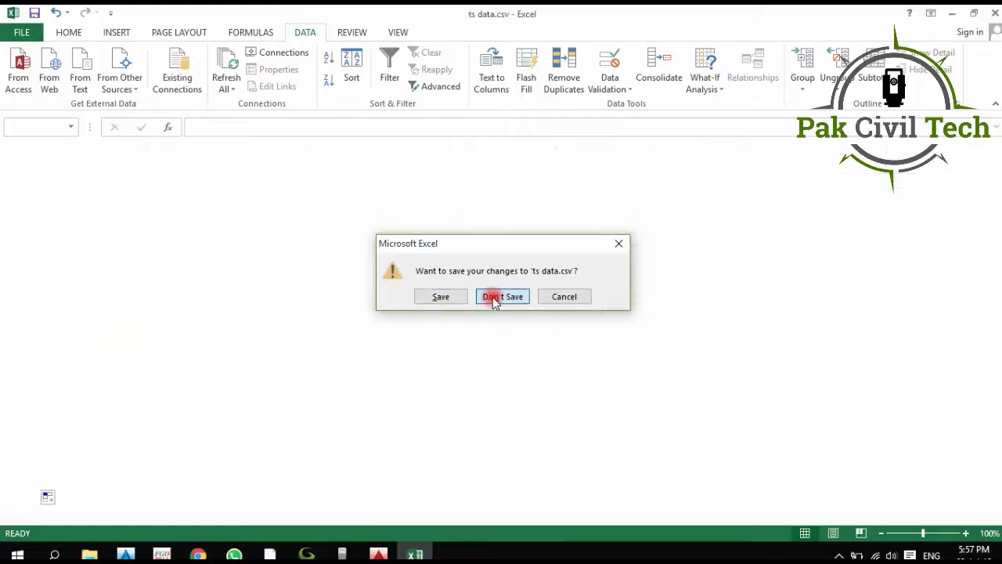
{"action": "left_click", "coordinate": [264, 190]}
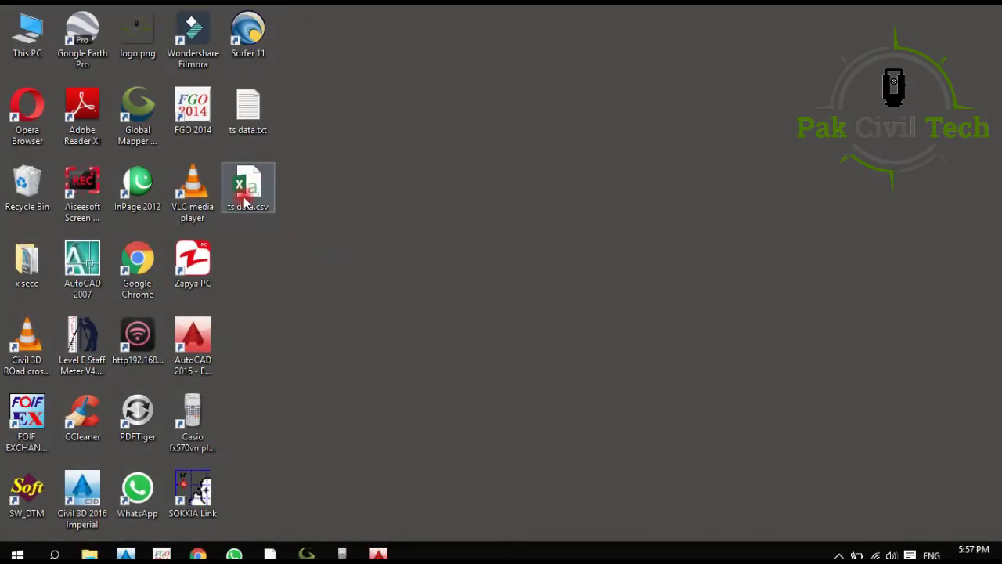
{"action": "double_click", "coordinate": [246, 202]}
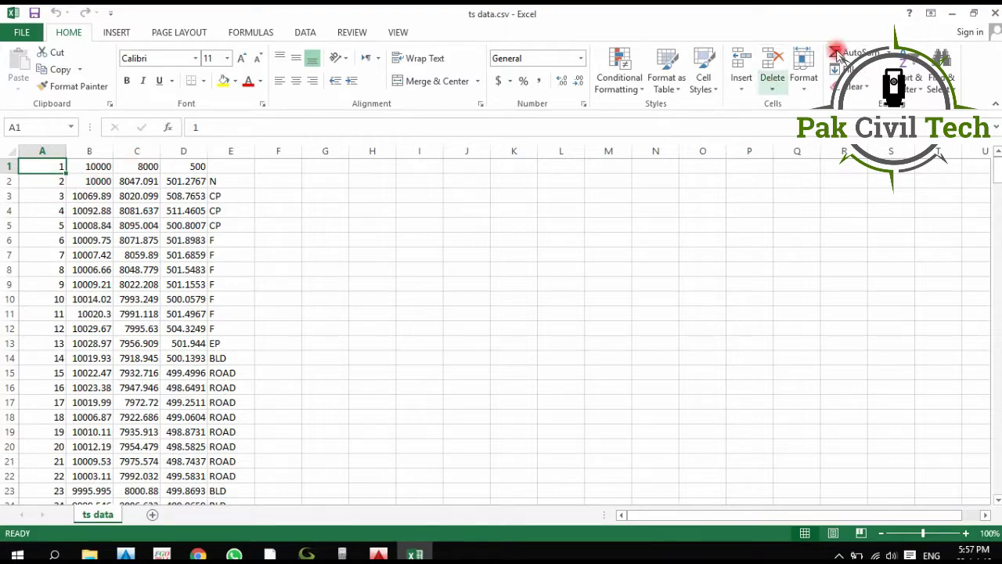
{"action": "left_click", "coordinate": [996, 11]}
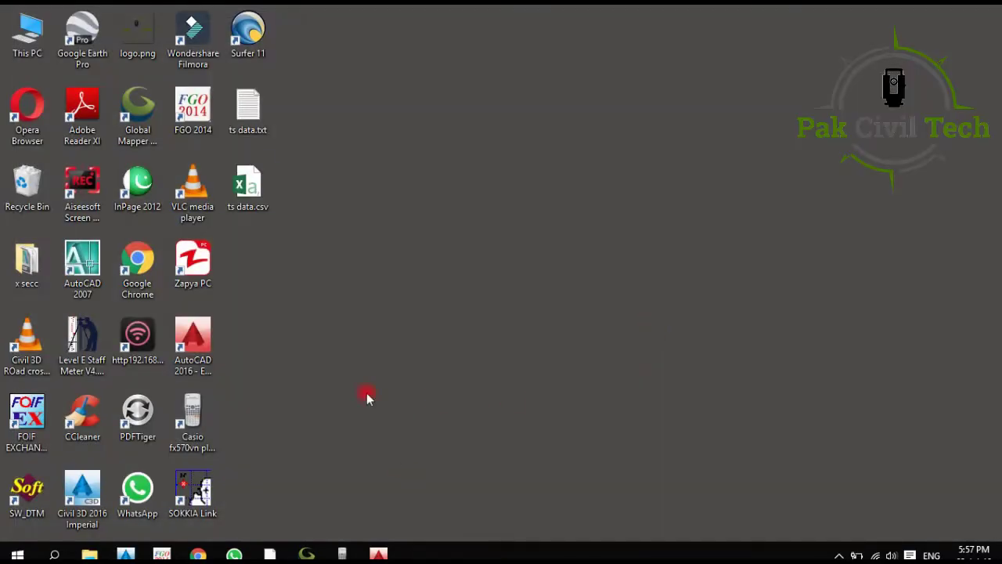
Restore Civil 3D and open the Create Points toolbar from Prospector's Points collection.
{"action": "left_click", "coordinate": [126, 554]}
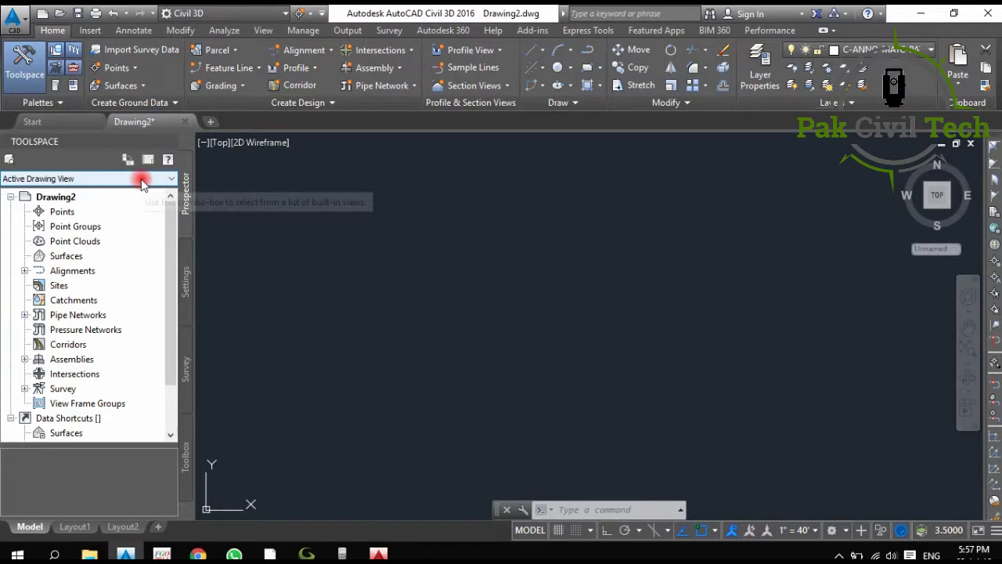
{"action": "left_click", "coordinate": [61, 213]}
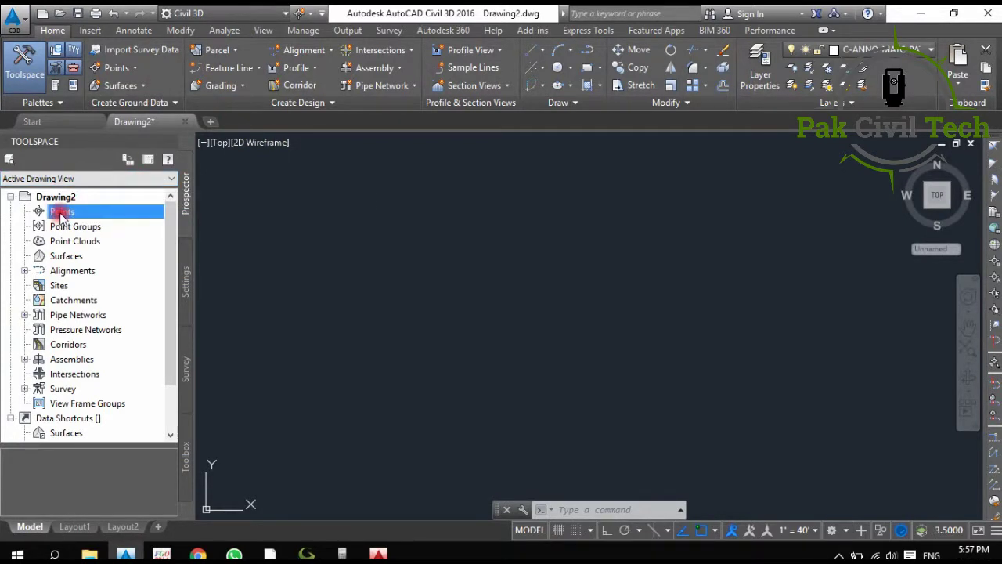
{"action": "left_click", "coordinate": [10, 197]}
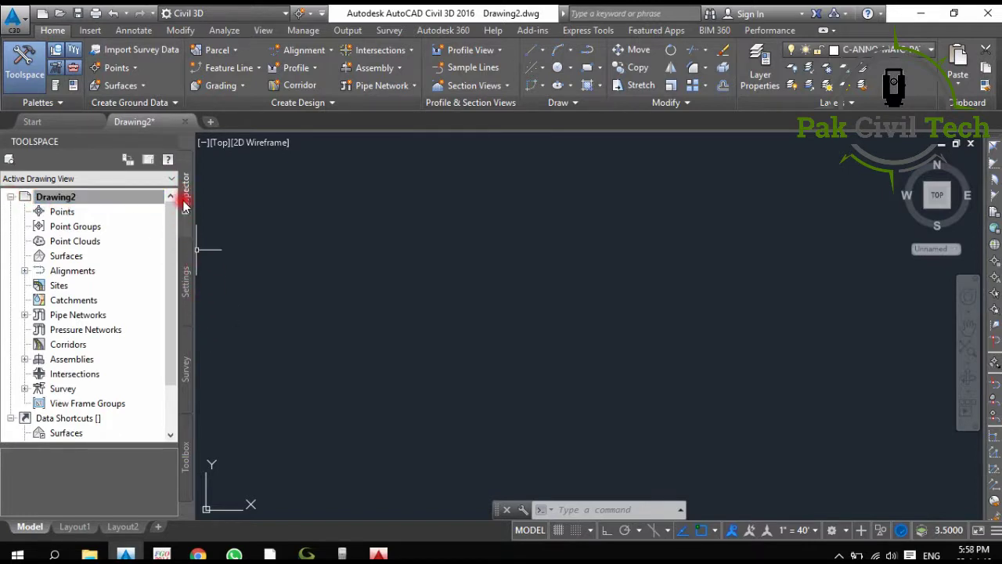
{"action": "right_click", "coordinate": [65, 213]}
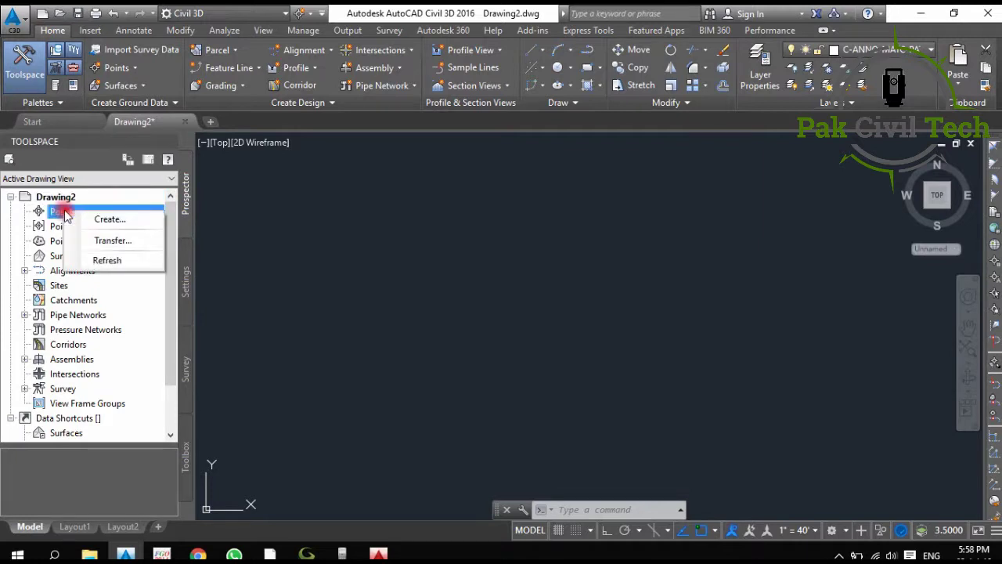
{"action": "left_click", "coordinate": [320, 17]}
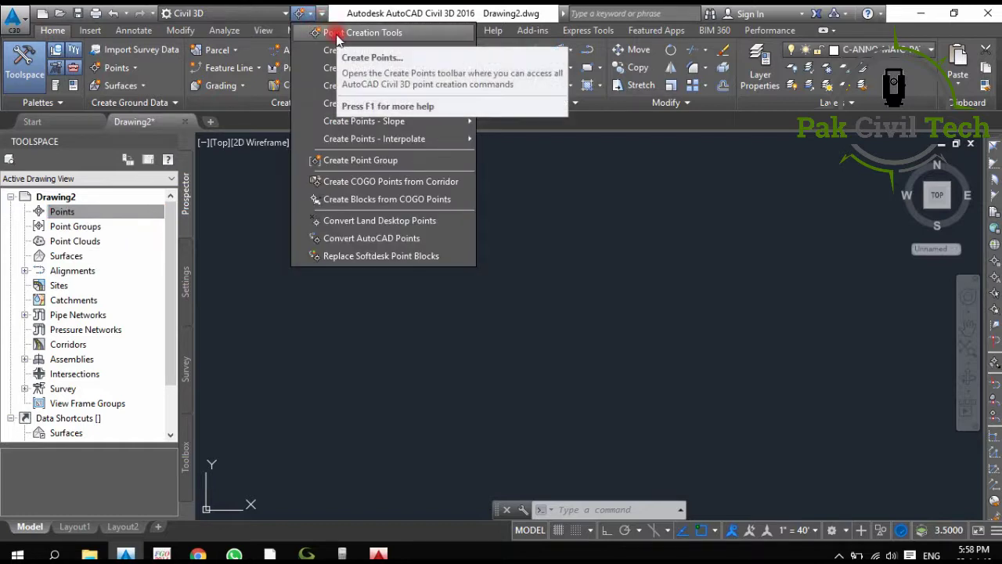
{"action": "left_click", "coordinate": [258, 39]}
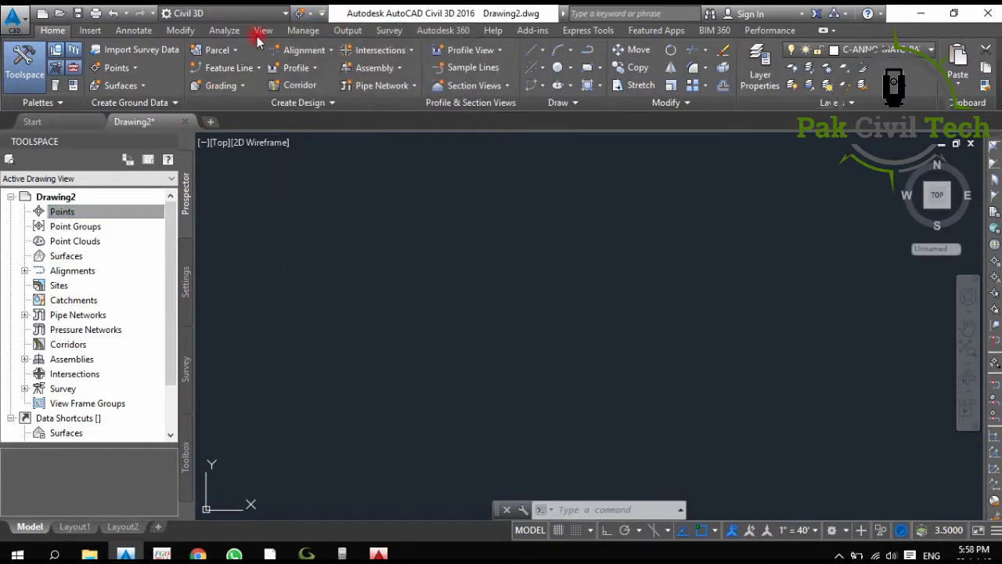
{"action": "left_click", "coordinate": [322, 13]}
{"action": "left_click", "coordinate": [322, 14]}
{"action": "left_click", "coordinate": [62, 211]}
{"action": "right_click", "coordinate": [83, 213]}
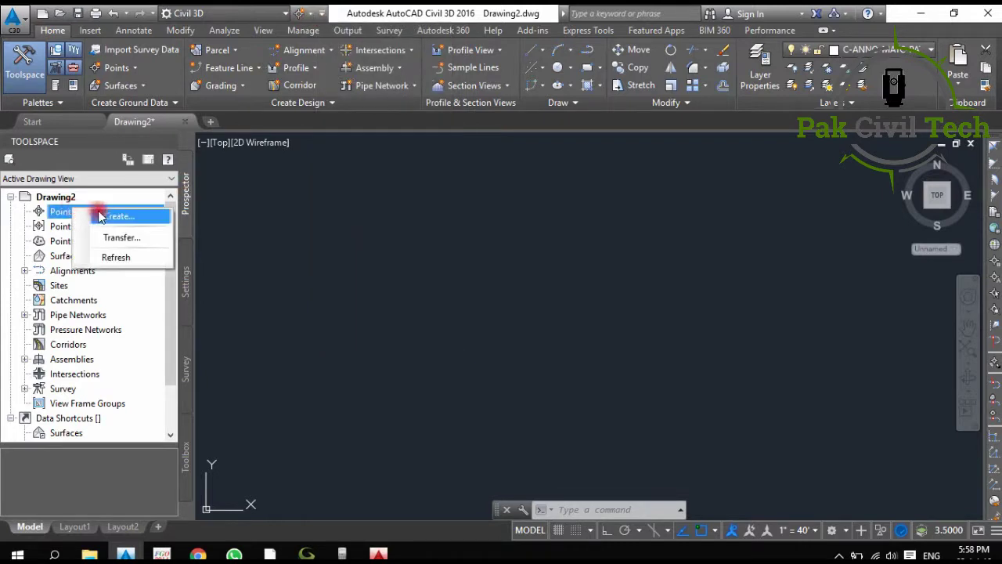
{"action": "left_click", "coordinate": [100, 215]}
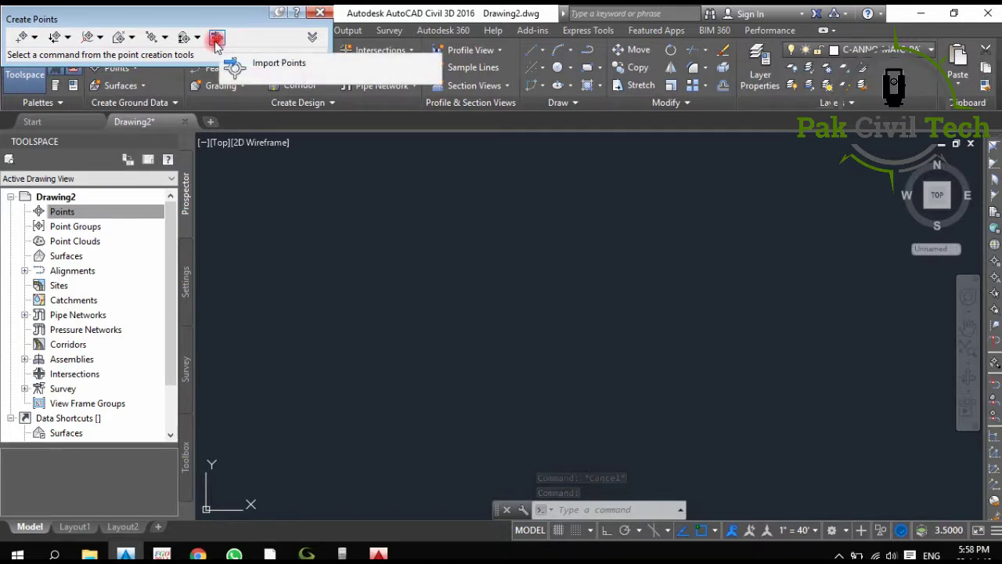
Add ts data.csv as the point file to import.
{"action": "left_click", "coordinate": [217, 40]}
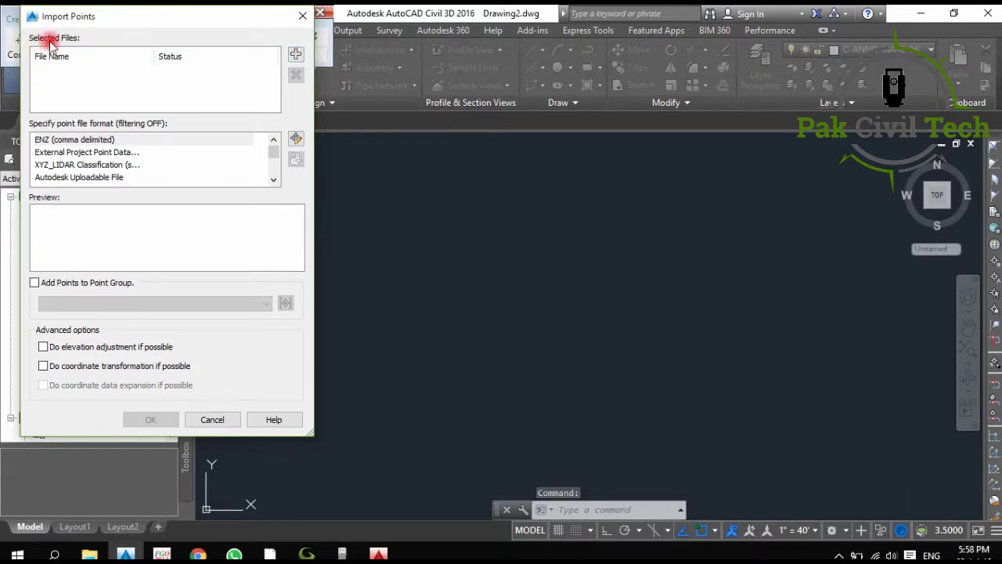
{"action": "left_click", "coordinate": [295, 54]}
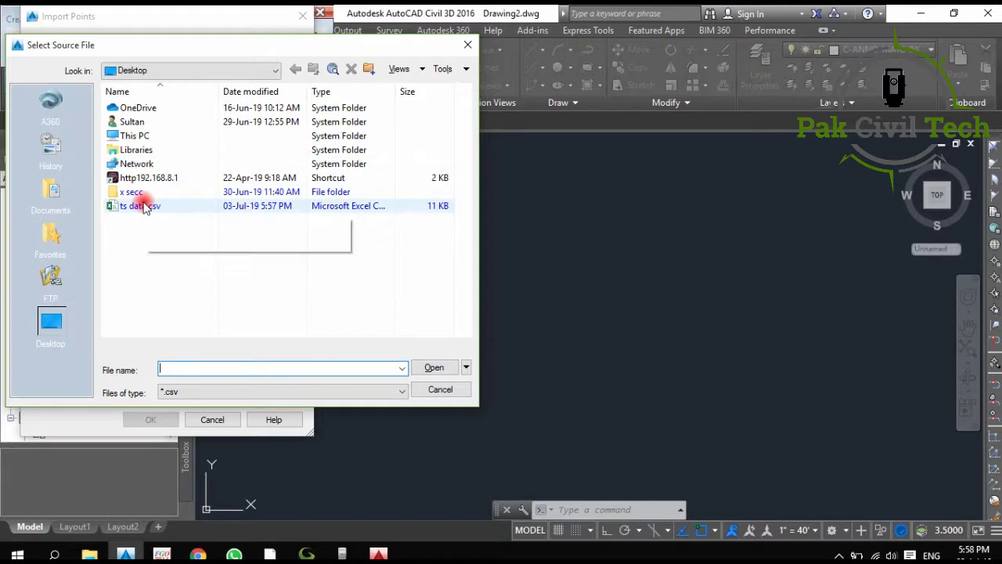
{"action": "left_click", "coordinate": [143, 206]}
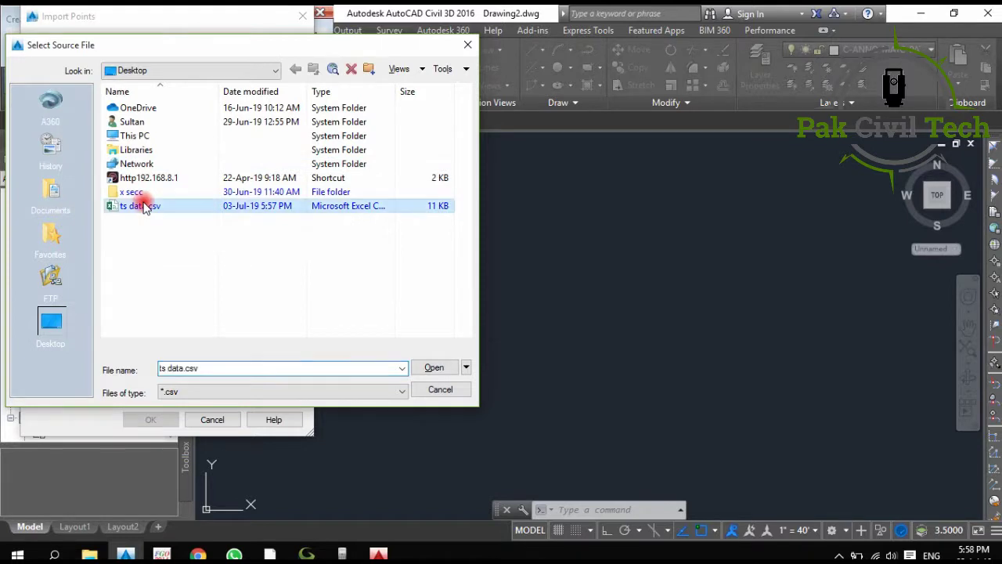
{"action": "left_click", "coordinate": [435, 368]}
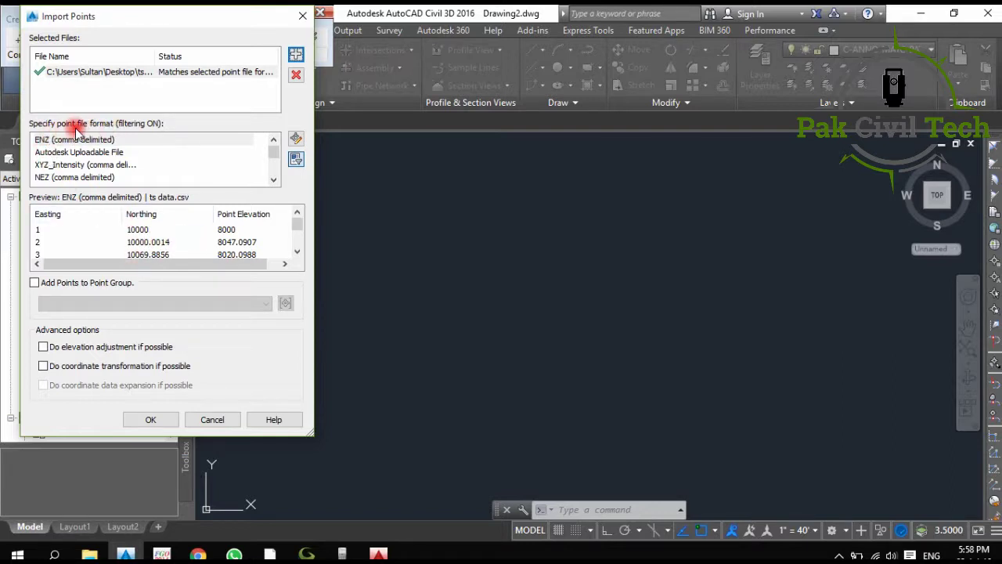
Set the point file format to PENZ (comma delimited).
{"action": "left_click", "coordinate": [55, 177]}
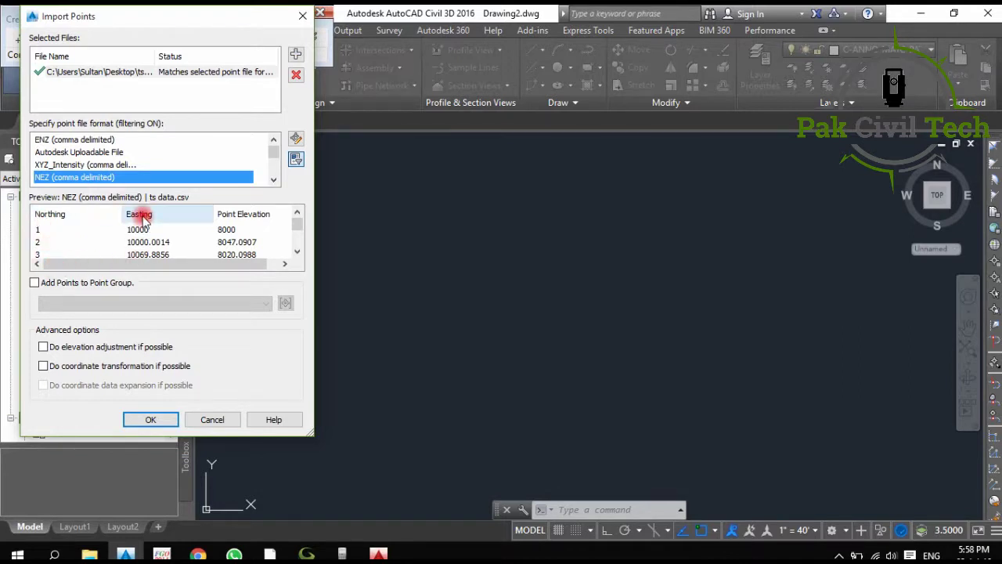
{"action": "scroll", "coordinate": [156, 158], "scroll_direction": "down", "scroll_amount": 1}
{"action": "scroll", "coordinate": [156, 157], "scroll_direction": "down", "scroll_amount": 1}
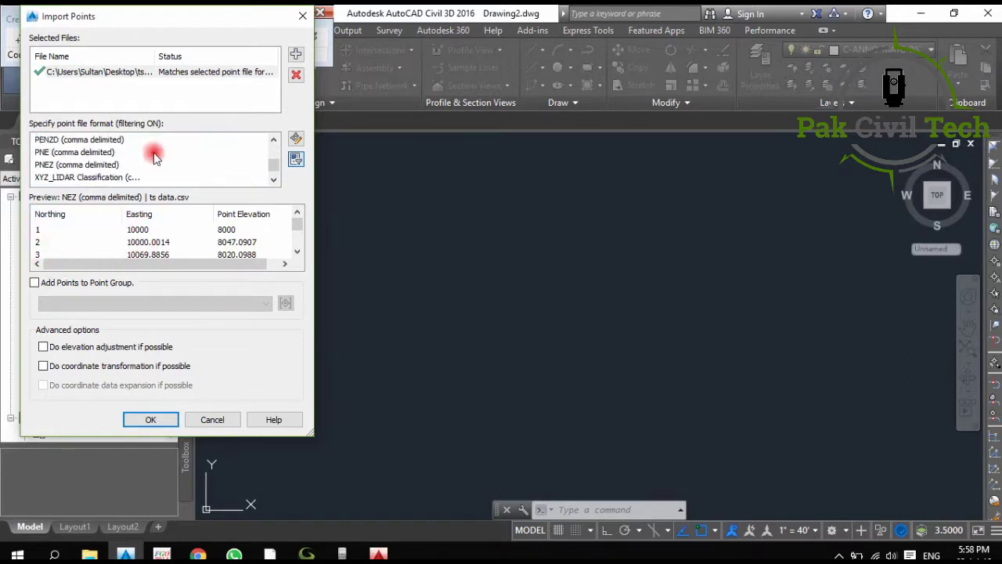
{"action": "scroll", "coordinate": [70, 162], "scroll_direction": "up", "scroll_amount": 2}
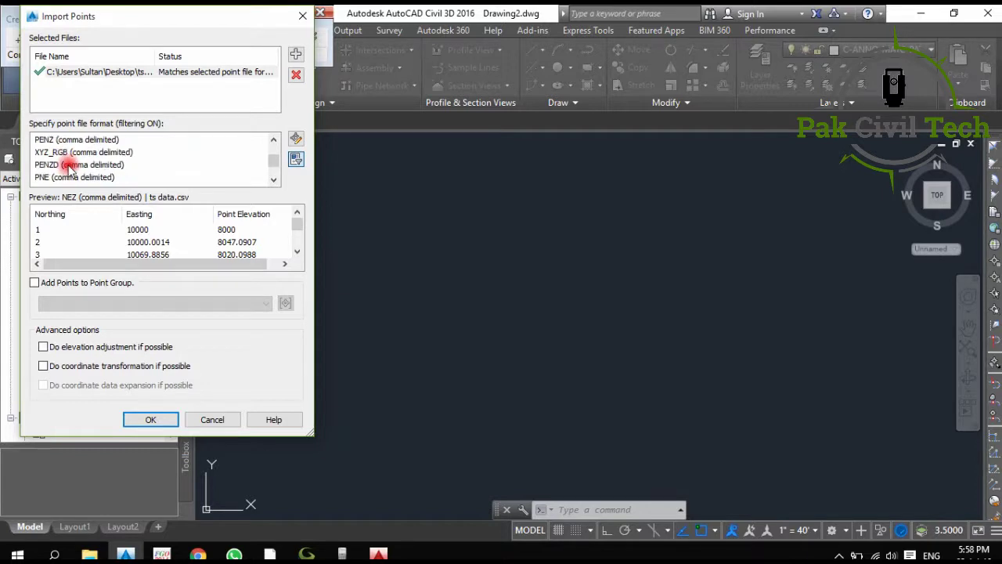
{"action": "left_click", "coordinate": [70, 164]}
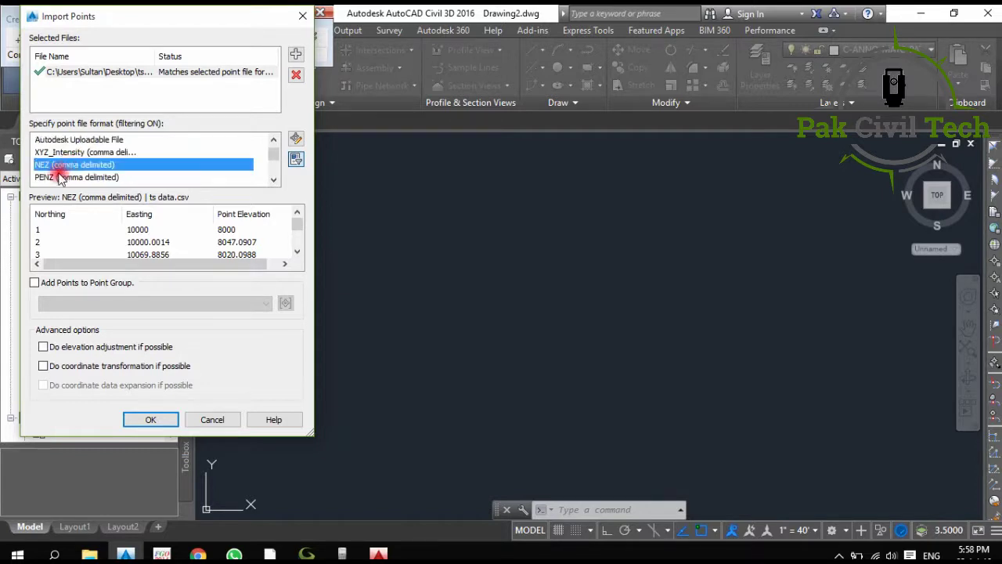
{"action": "left_click", "coordinate": [61, 178]}
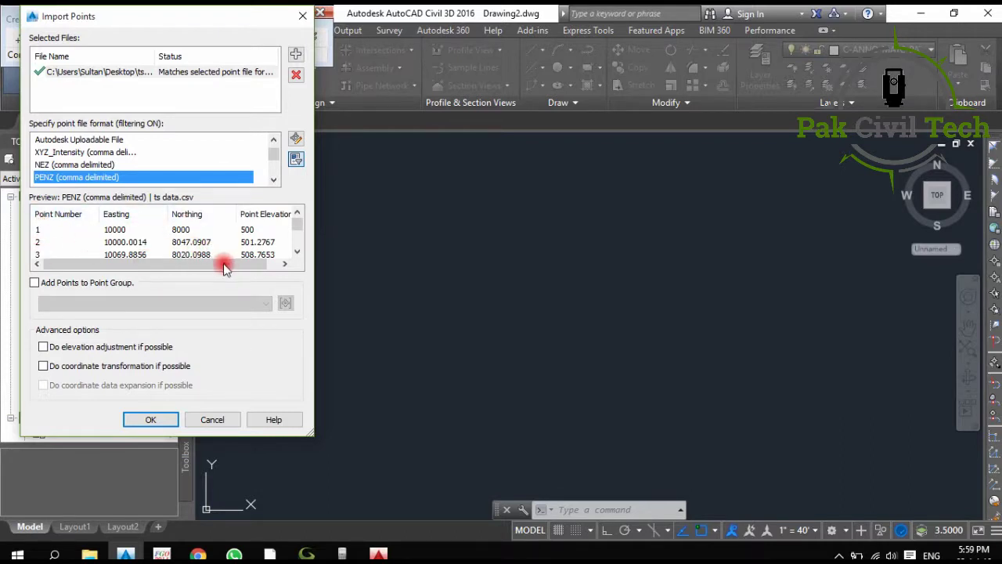
{"action": "left_click_drag", "start_coordinate": [224, 264], "coordinate": [273, 264]}
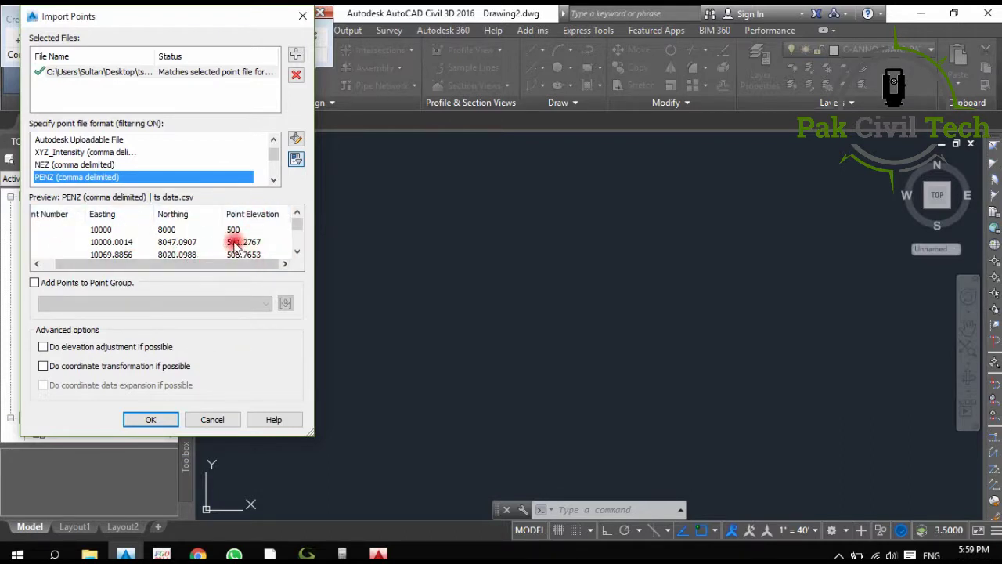
{"action": "left_click_drag", "start_coordinate": [270, 152], "coordinate": [270, 166]}
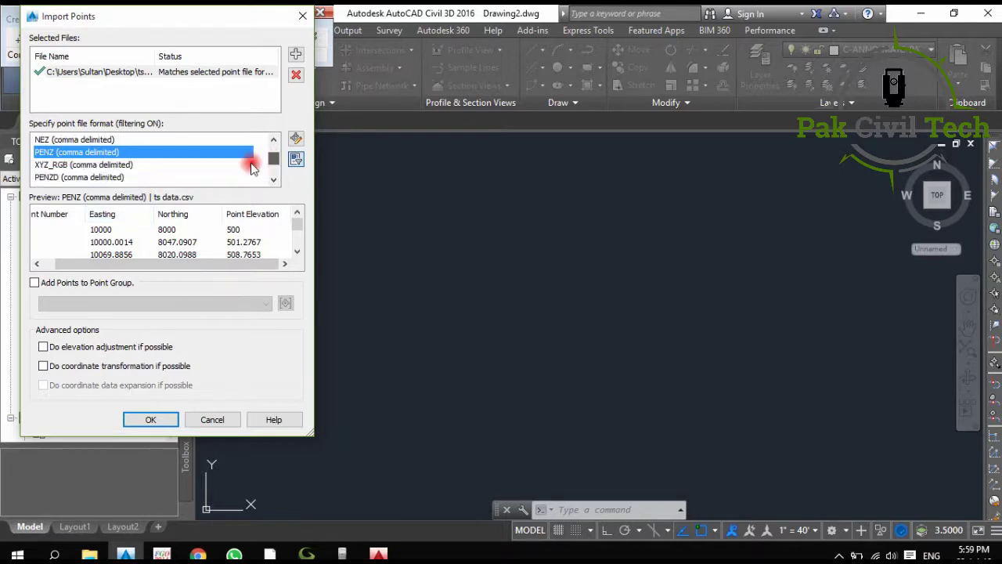
{"action": "left_click", "coordinate": [40, 178]}
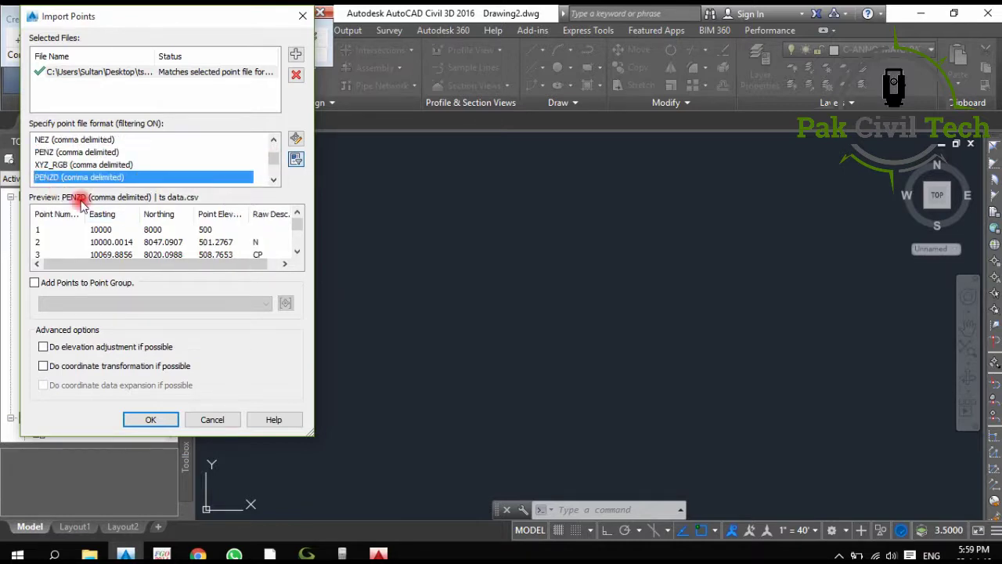
{"action": "mouse_move", "coordinate": [137, 264]}
{"action": "left_mouse_down"}
{"action": "mouse_move", "coordinate": [233, 267]}
{"action": "mouse_move", "coordinate": [221, 267]}
{"action": "left_mouse_up"}
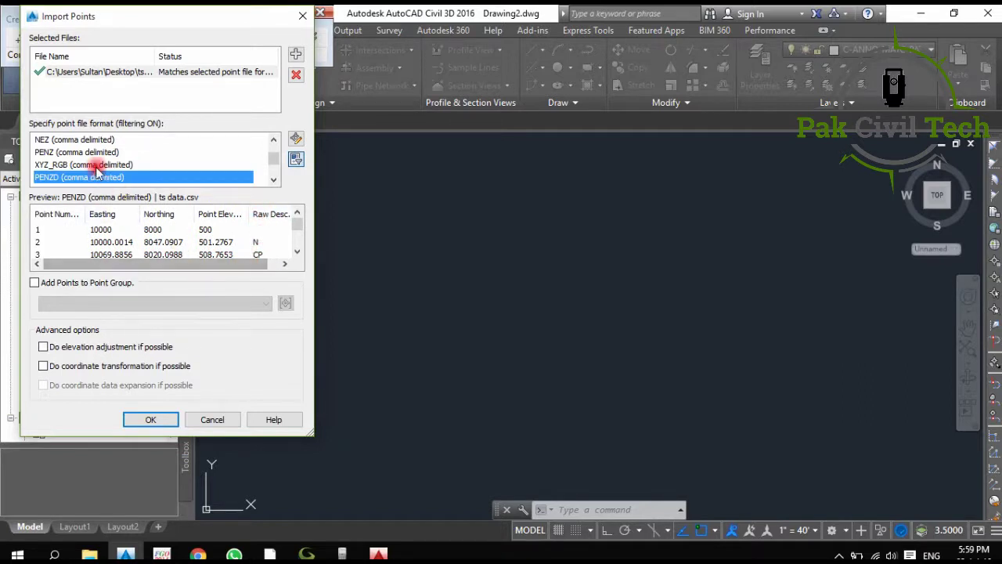
{"action": "left_click", "coordinate": [76, 153]}
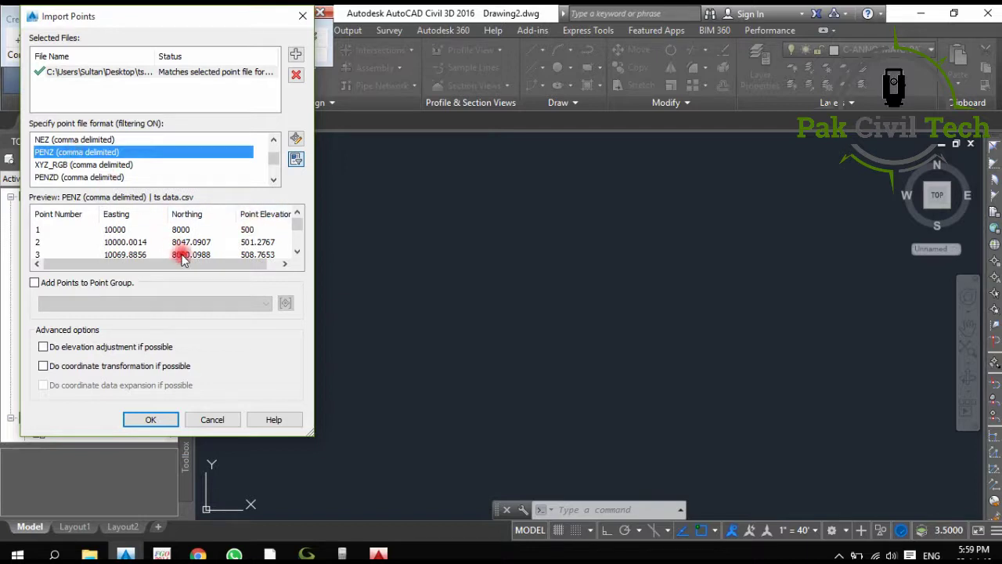
Put the points into a new point group data1 and import them.
{"action": "left_click", "coordinate": [35, 285]}
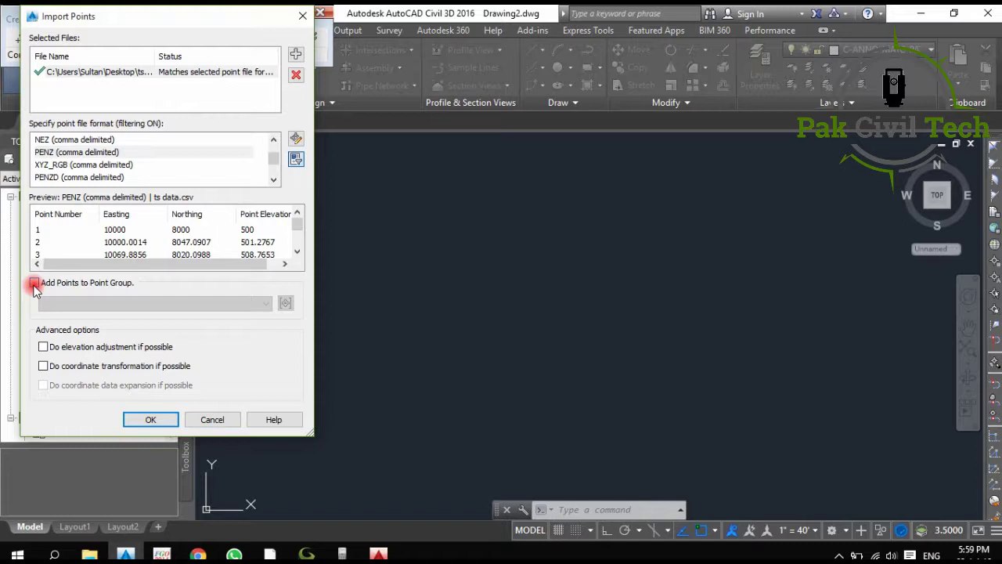
{"action": "left_click", "coordinate": [285, 304]}
{"action": "type", "text": "data1"}
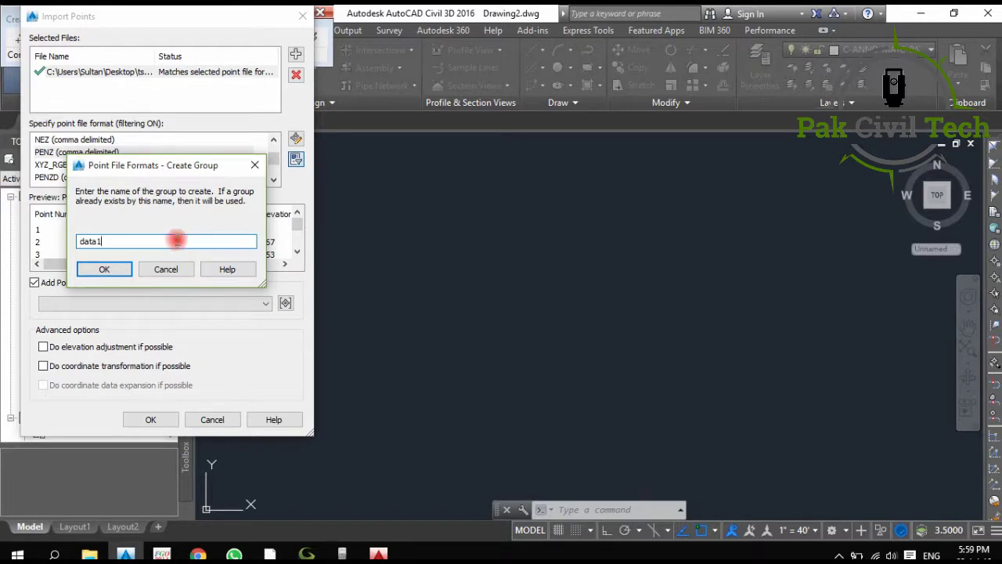
{"action": "left_click", "coordinate": [104, 269]}
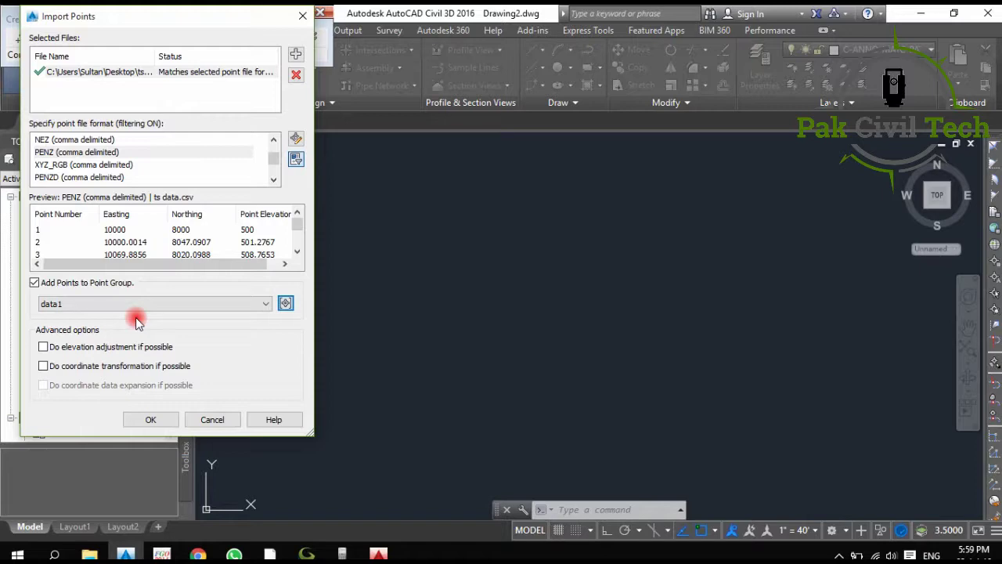
{"action": "left_click", "coordinate": [152, 419]}
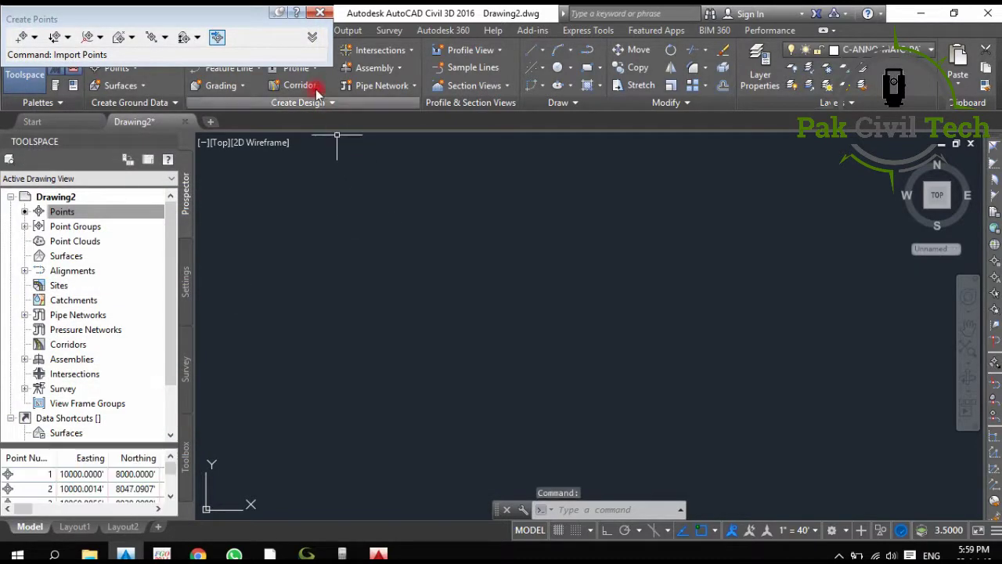
Close the point-creation tools, check the data1 point group, and bring up the Surfaces options.
{"action": "left_click", "coordinate": [320, 13]}
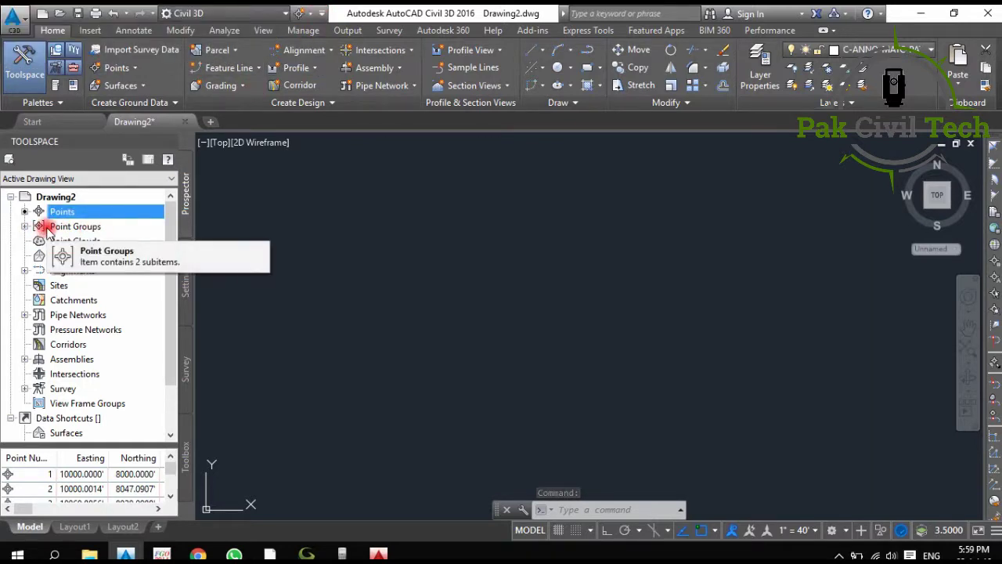
{"action": "left_click", "coordinate": [25, 227]}
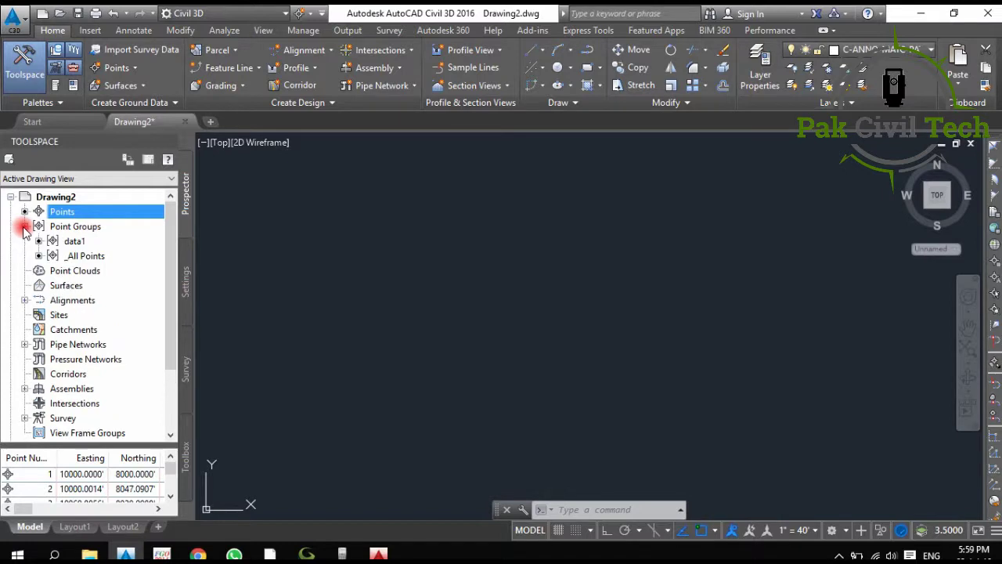
{"action": "left_click", "coordinate": [25, 227]}
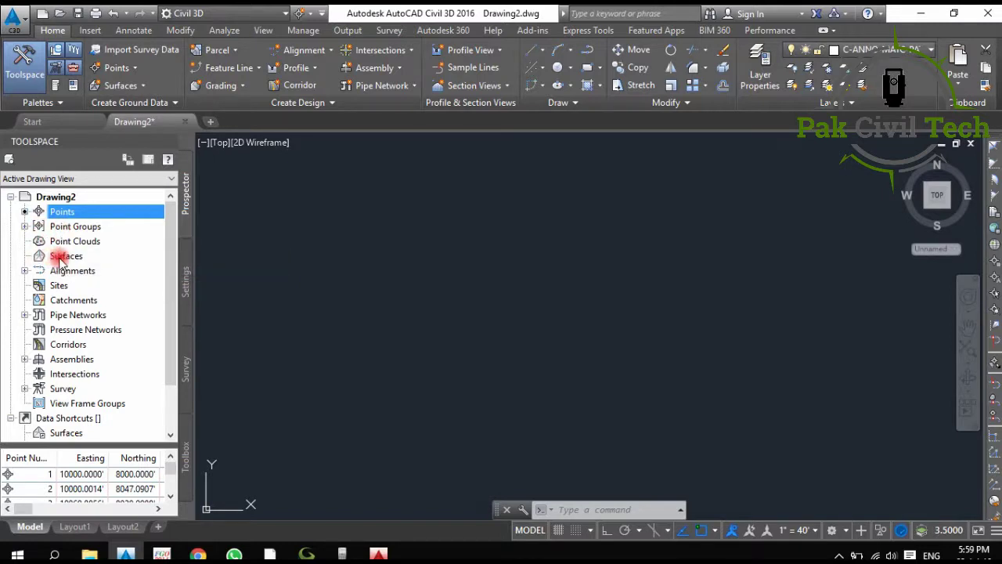
{"action": "left_click", "coordinate": [61, 259]}
{"action": "right_click", "coordinate": [61, 264]}
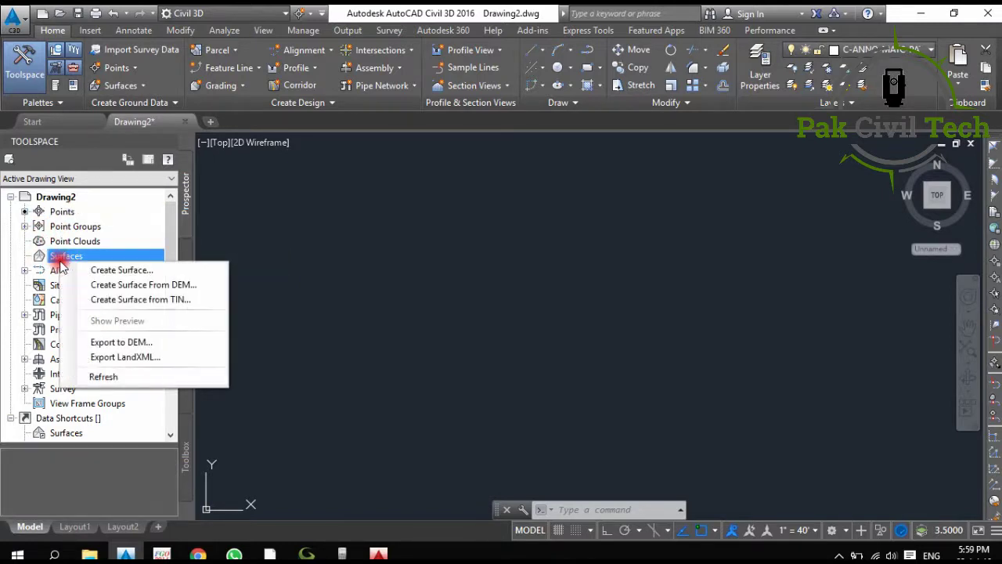
Start a new TIN surface and name it contoor.
{"action": "left_click", "coordinate": [98, 271]}
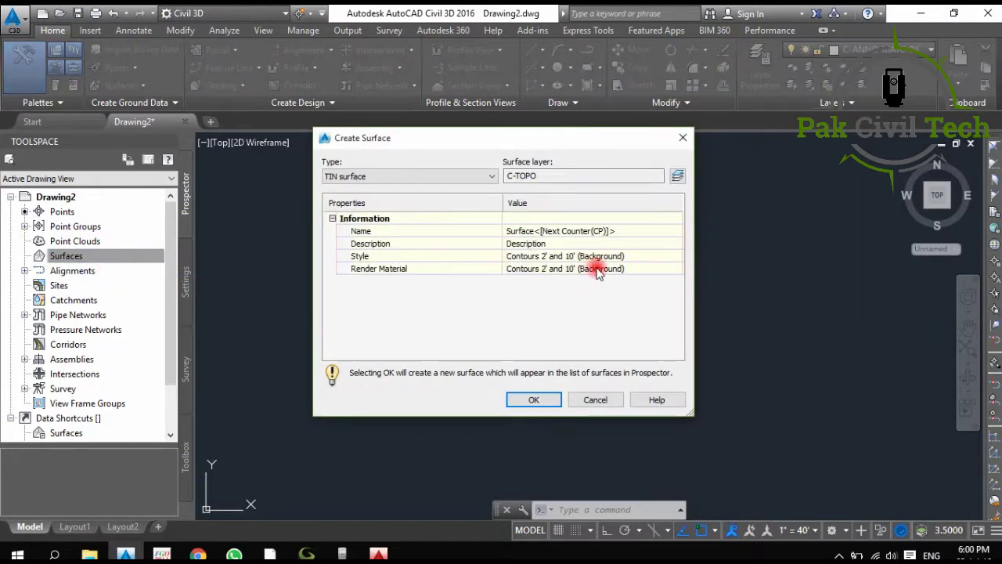
{"action": "left_click", "coordinate": [622, 230]}
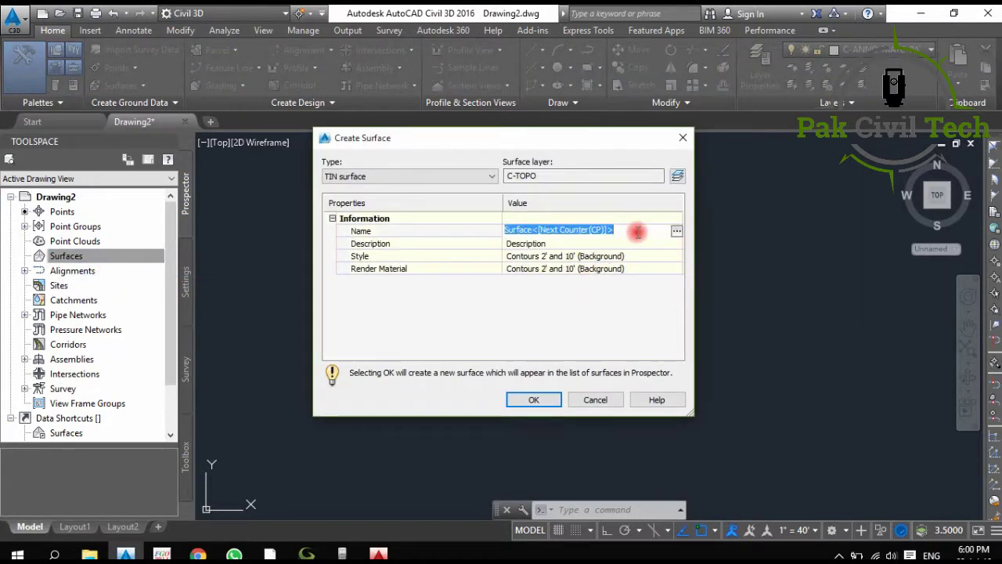
{"action": "type", "text": "contoor"}
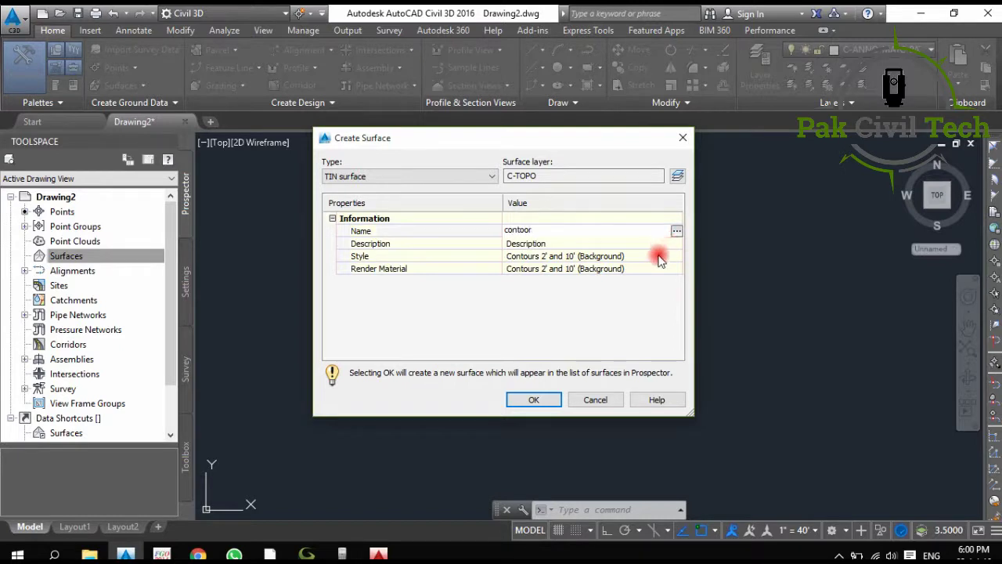
{"action": "key", "text": "Return"}
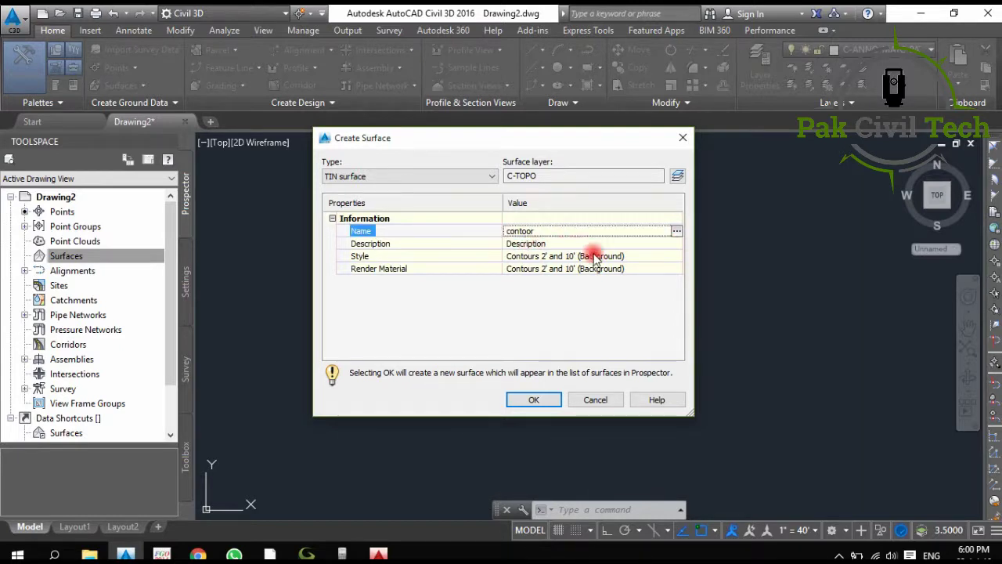
Give it the Contours 1' and 5' (Background) style and ByBlock render material, then create it.
{"action": "left_click", "coordinate": [615, 256]}
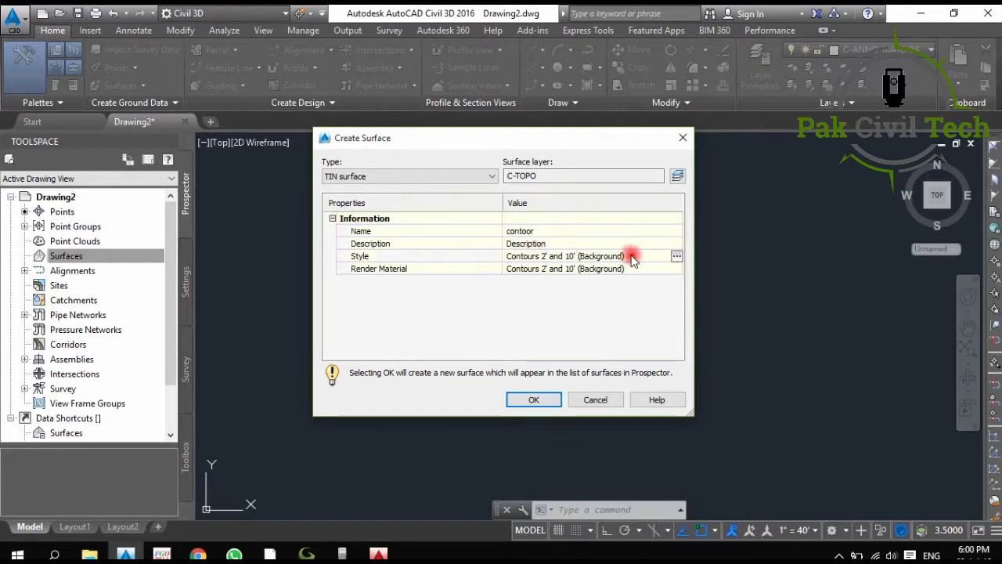
{"action": "left_click", "coordinate": [676, 259]}
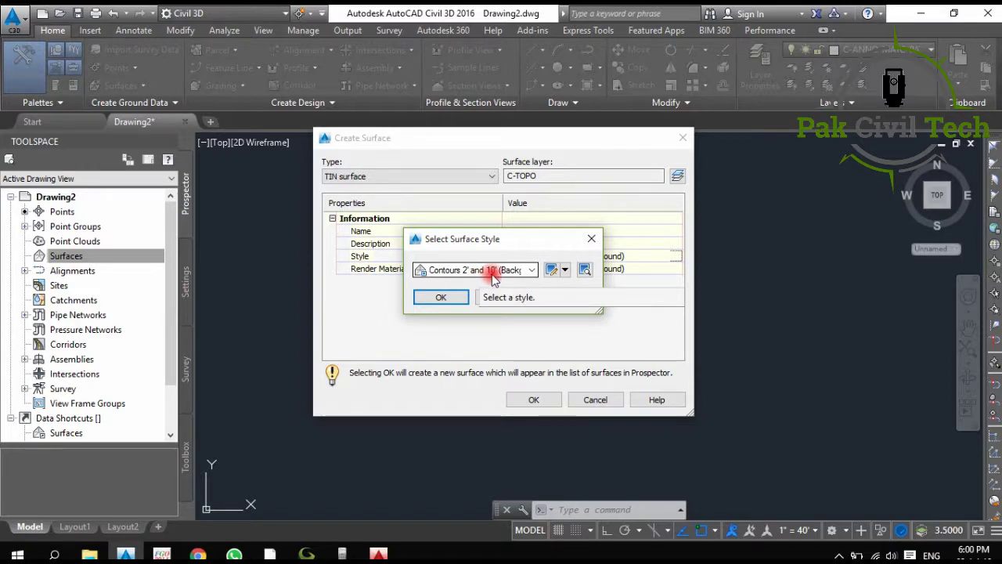
{"action": "left_click", "coordinate": [552, 269]}
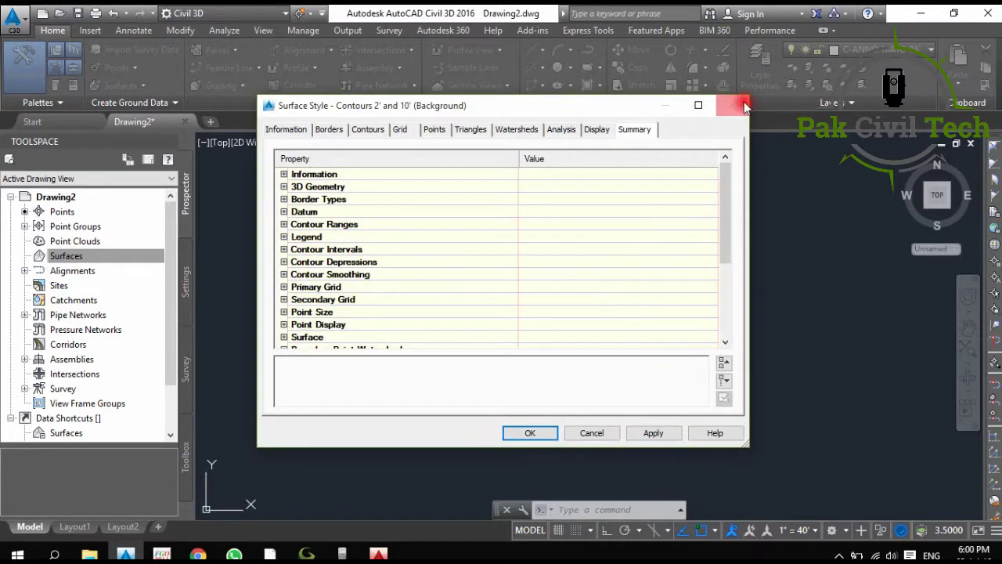
{"action": "left_click", "coordinate": [744, 106]}
{"action": "left_click", "coordinate": [565, 269]}
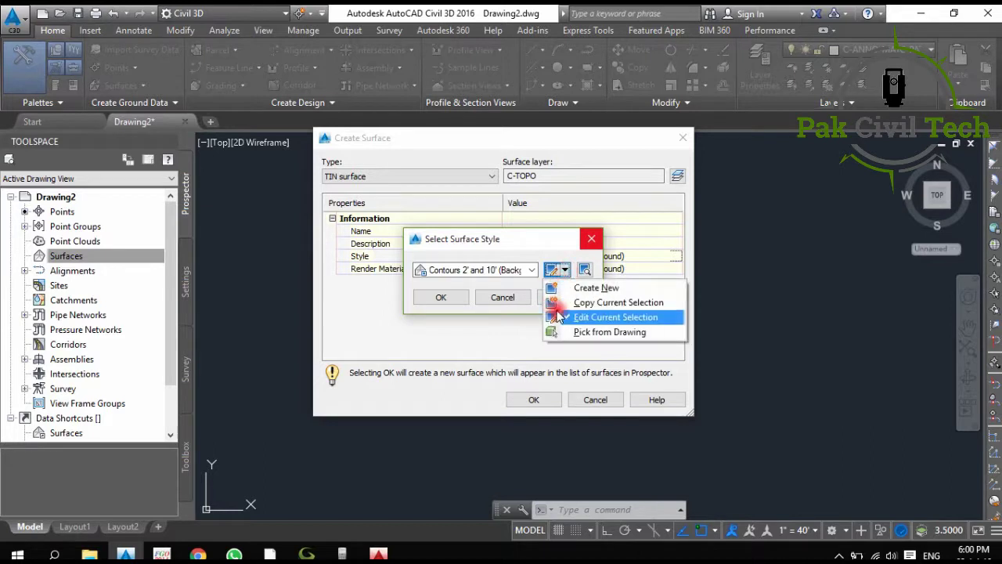
{"action": "left_click", "coordinate": [532, 269]}
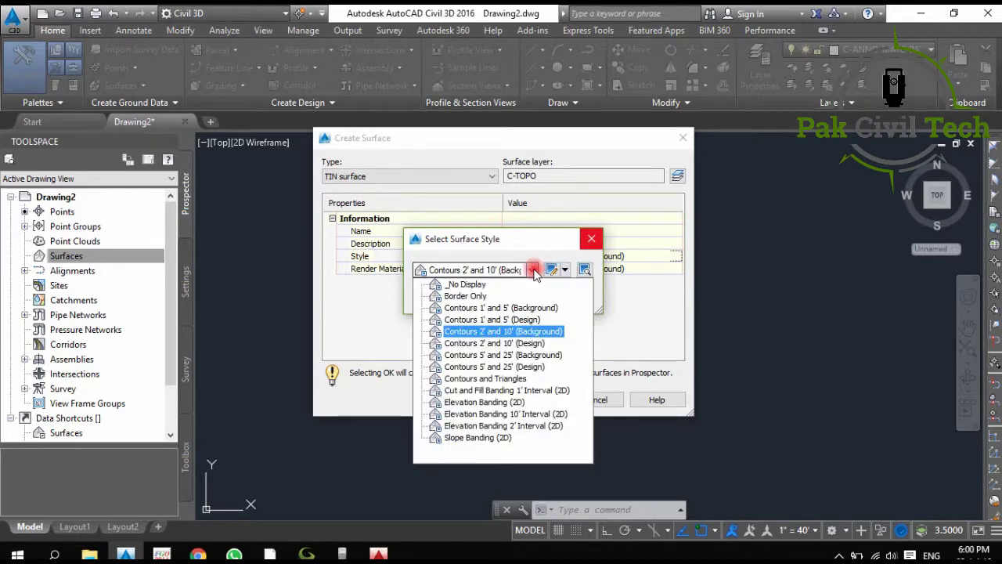
{"action": "left_click", "coordinate": [496, 309]}
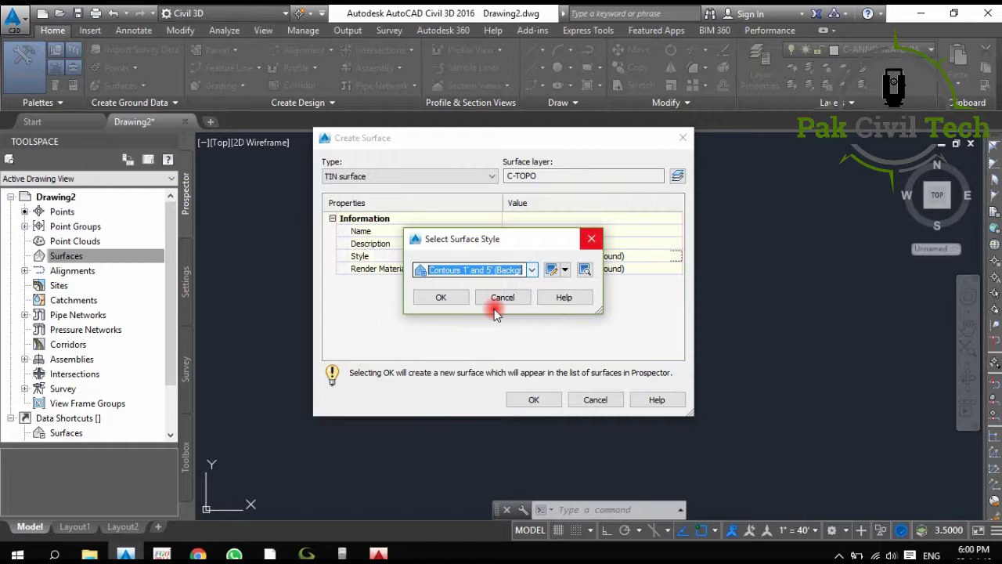
{"action": "left_click", "coordinate": [445, 296]}
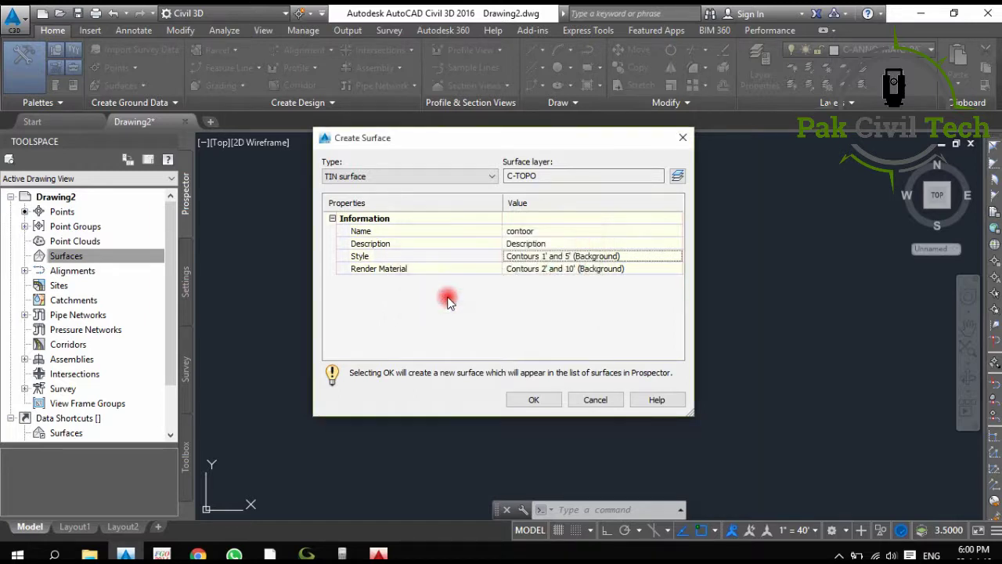
{"action": "left_click", "coordinate": [656, 268]}
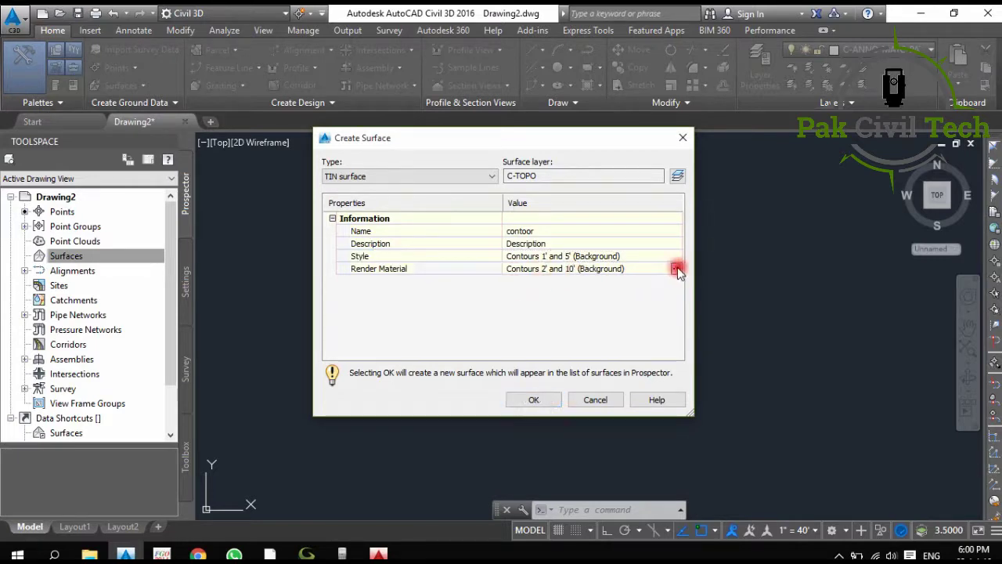
{"action": "left_click", "coordinate": [675, 268]}
{"action": "left_click", "coordinate": [440, 295]}
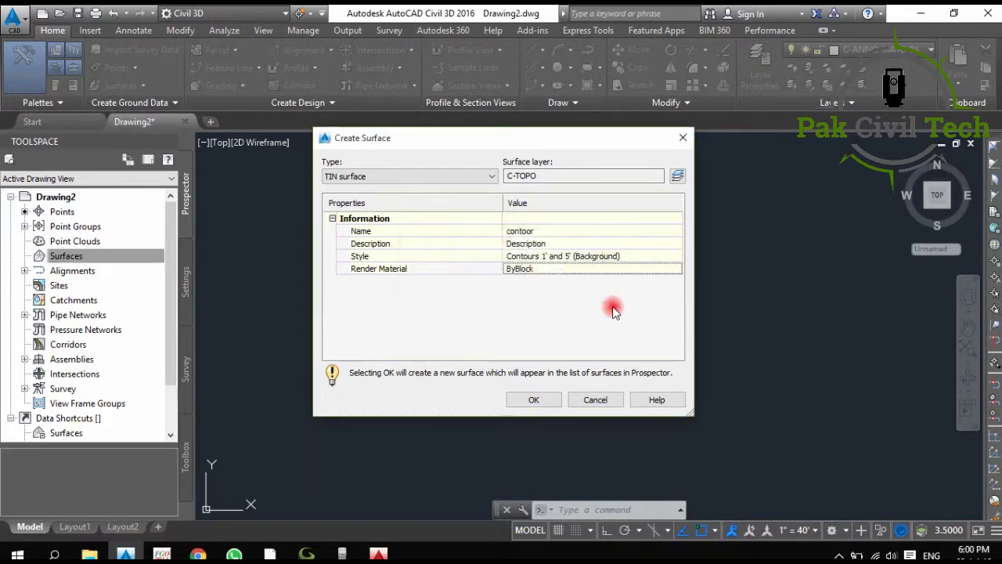
{"action": "left_click", "coordinate": [533, 400]}
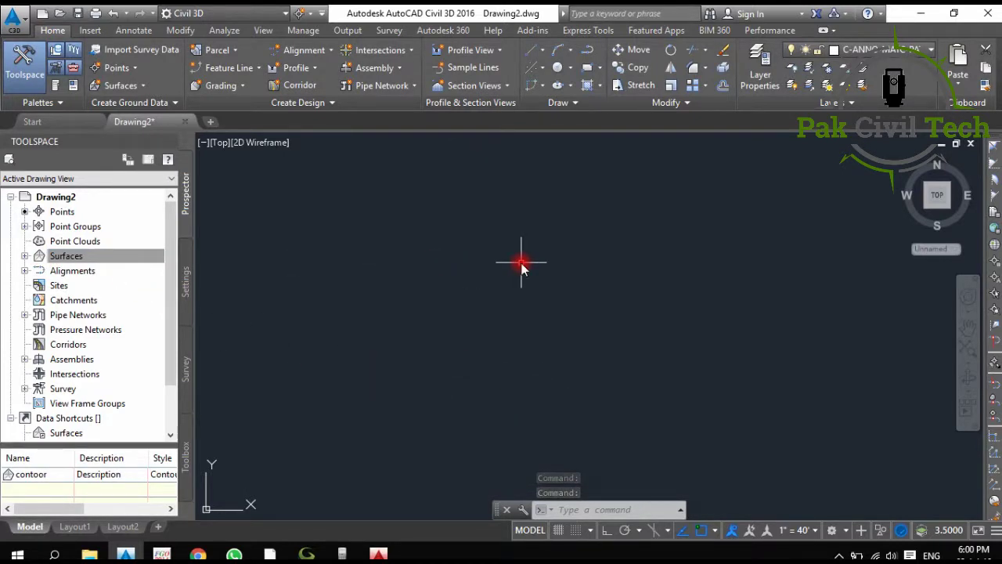
Zoom to extents with Z, E so all the survey points are visible.
{"action": "type", "text": "z"}
{"action": "key", "text": "Return"}
{"action": "type", "text": "e"}
{"action": "key", "text": "Return"}
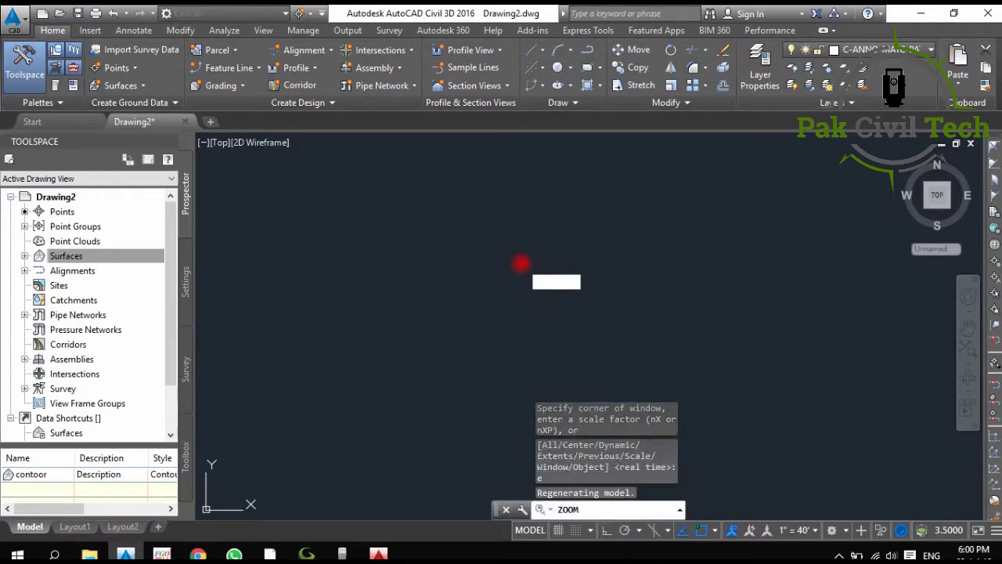
{"action": "scroll", "coordinate": [548, 301], "scroll_direction": "down", "scroll_amount": 1}
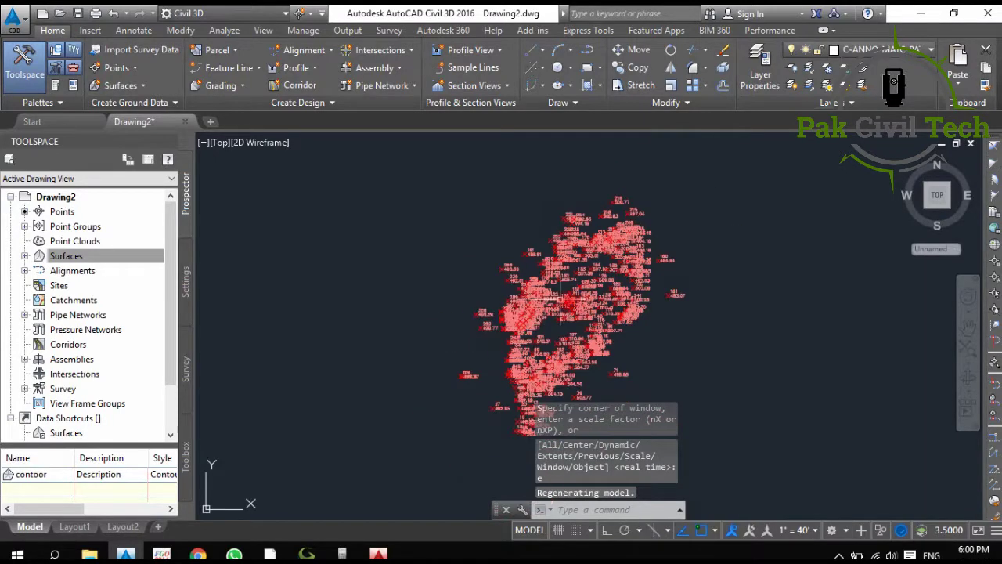
{"action": "scroll", "coordinate": [516, 301], "scroll_direction": "up", "scroll_amount": 1}
{"action": "scroll", "coordinate": [483, 300], "scroll_direction": "up", "scroll_amount": 3}
{"action": "scroll", "coordinate": [483, 300], "scroll_direction": "down", "scroll_amount": 3}
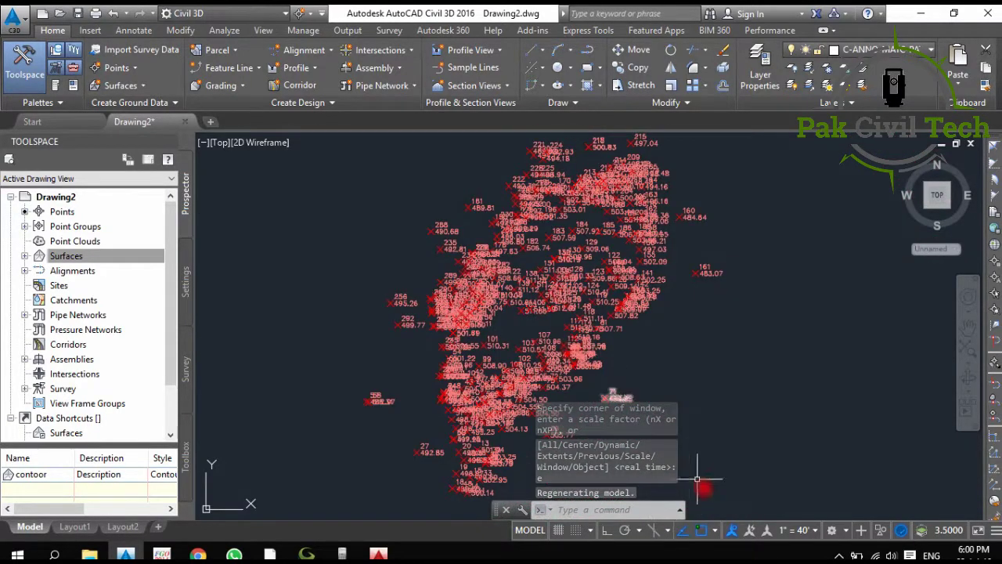
Change the annotation scale to 1" = 20', then 1" = 10', to shrink the point labels.
{"action": "left_click", "coordinate": [816, 534]}
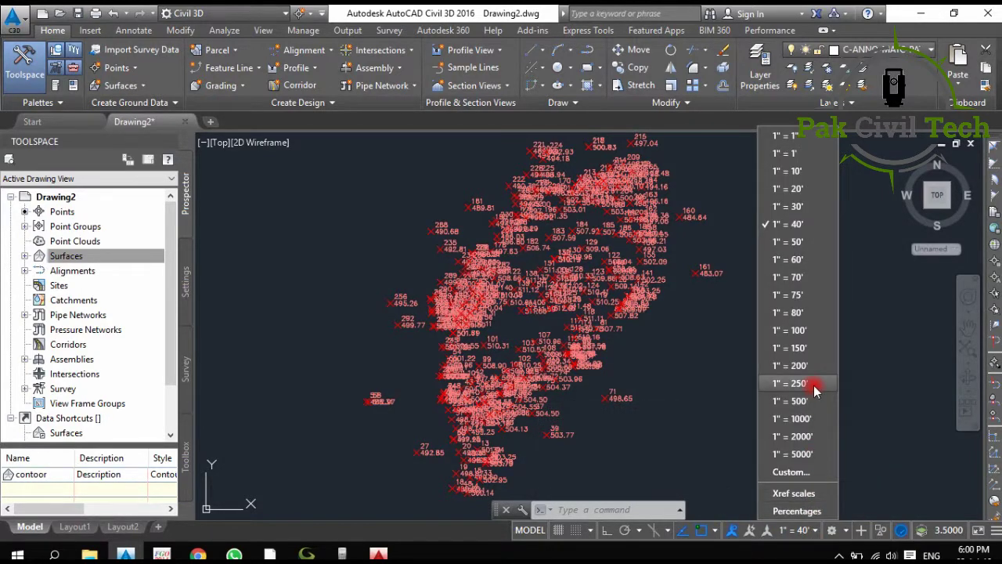
{"action": "left_click", "coordinate": [792, 189]}
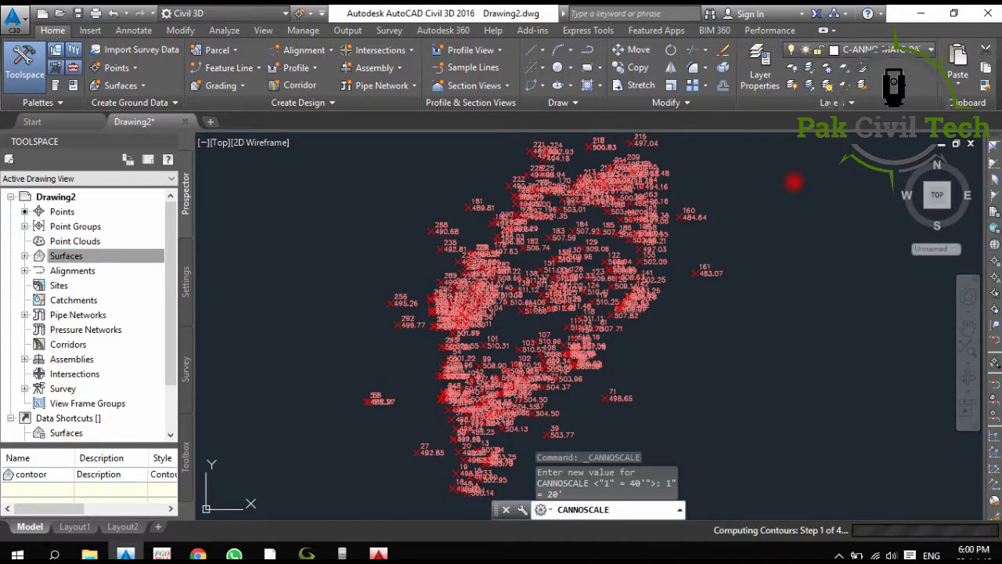
{"action": "scroll", "coordinate": [514, 274], "scroll_direction": "up", "scroll_amount": 3}
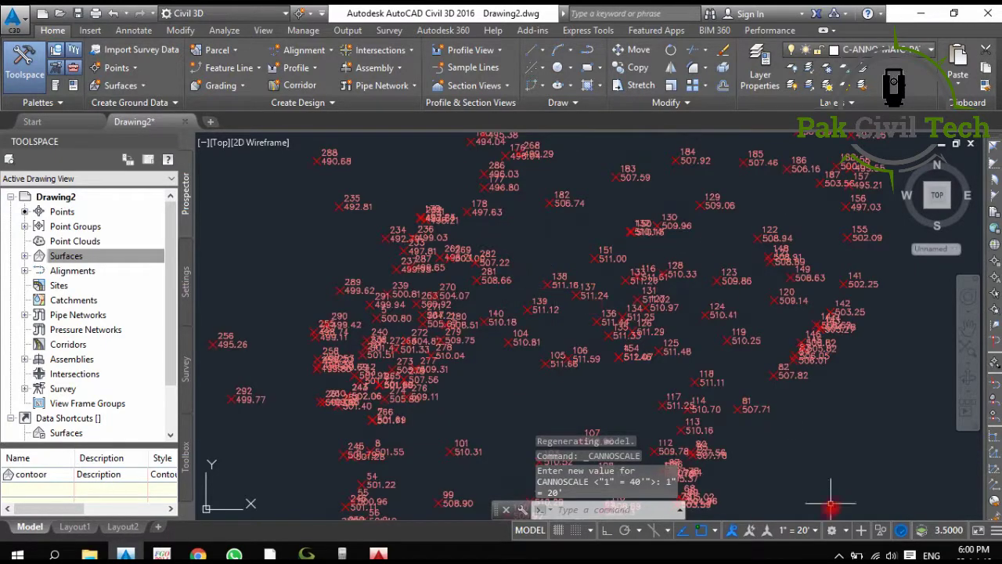
{"action": "left_click", "coordinate": [814, 530]}
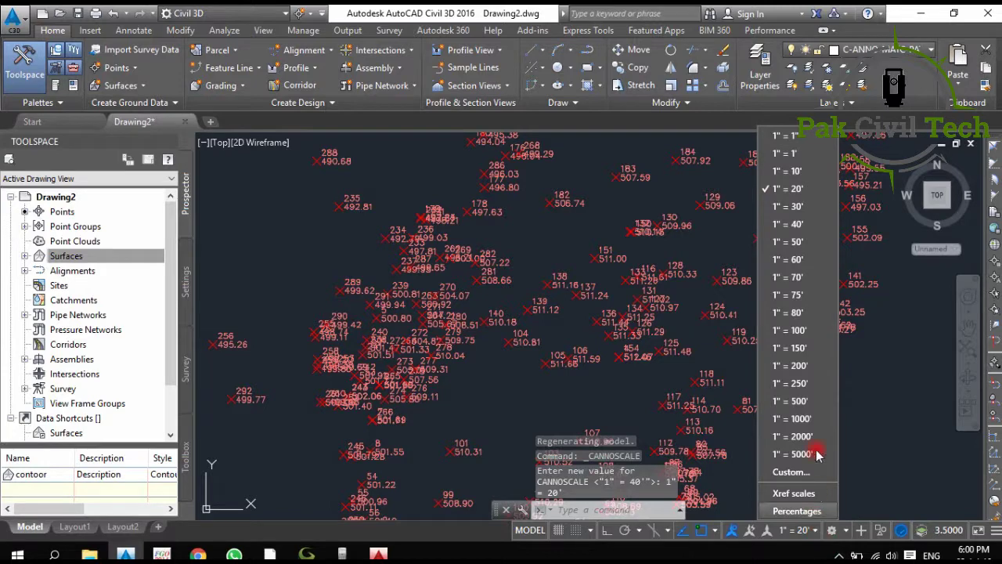
{"action": "left_click", "coordinate": [799, 171]}
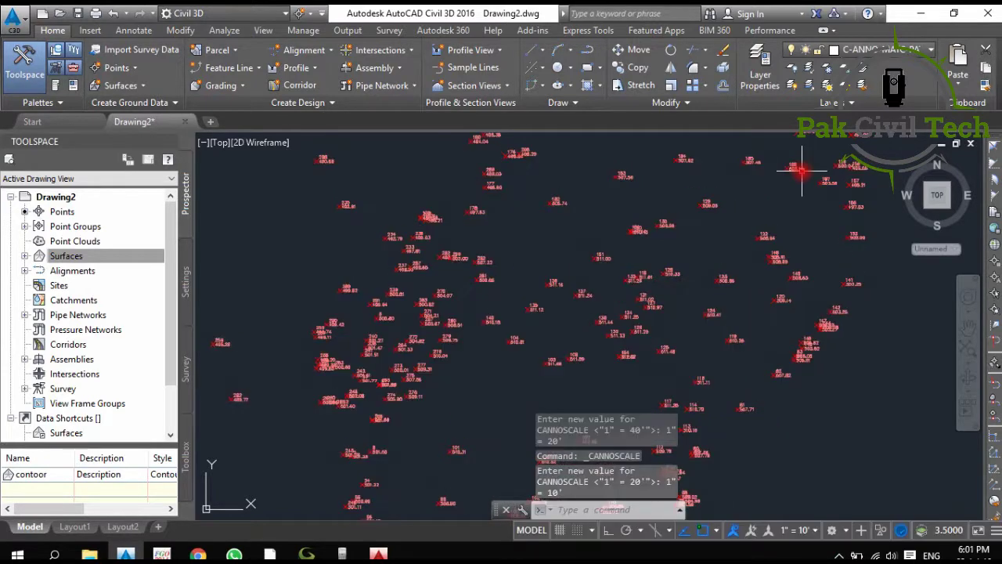
{"action": "scroll", "coordinate": [512, 377], "scroll_direction": "down", "scroll_amount": 5}
{"action": "middle_click_drag", "start_coordinate": [513, 376], "coordinate": [579, 313]}
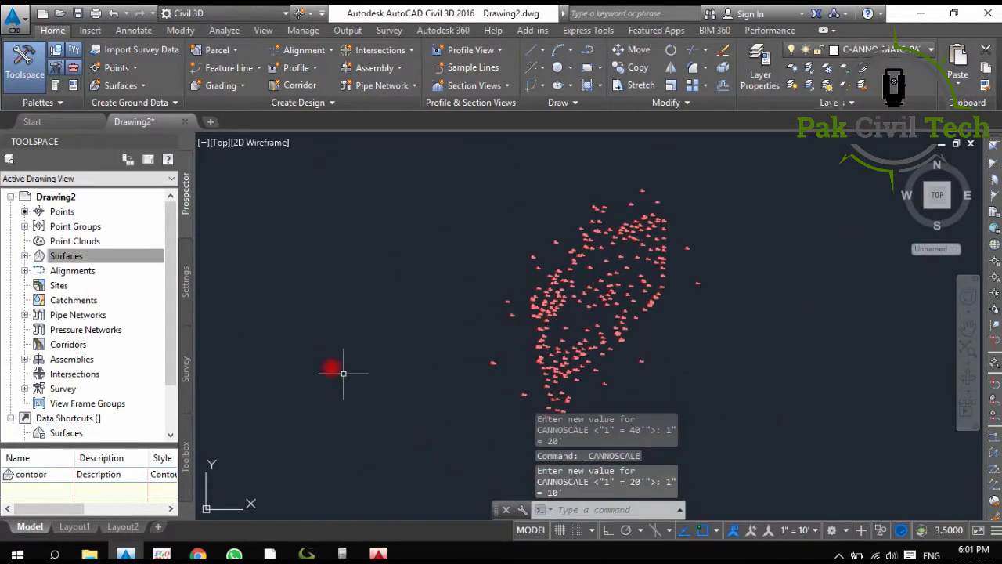
{"action": "left_click", "coordinate": [41, 261]}
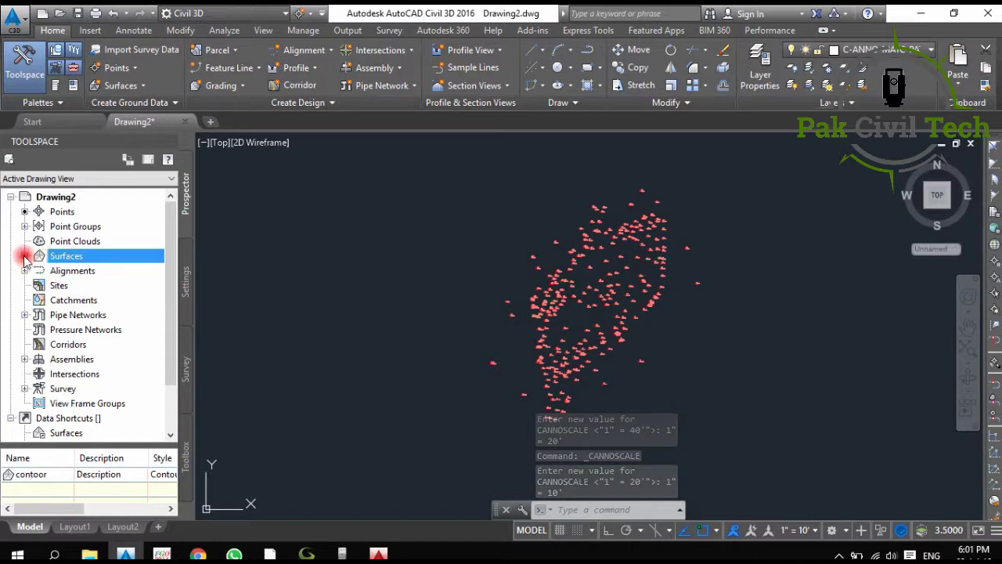
Expand Surfaces > contoor > Definition in Prospector.
{"action": "left_click", "coordinate": [25, 256]}
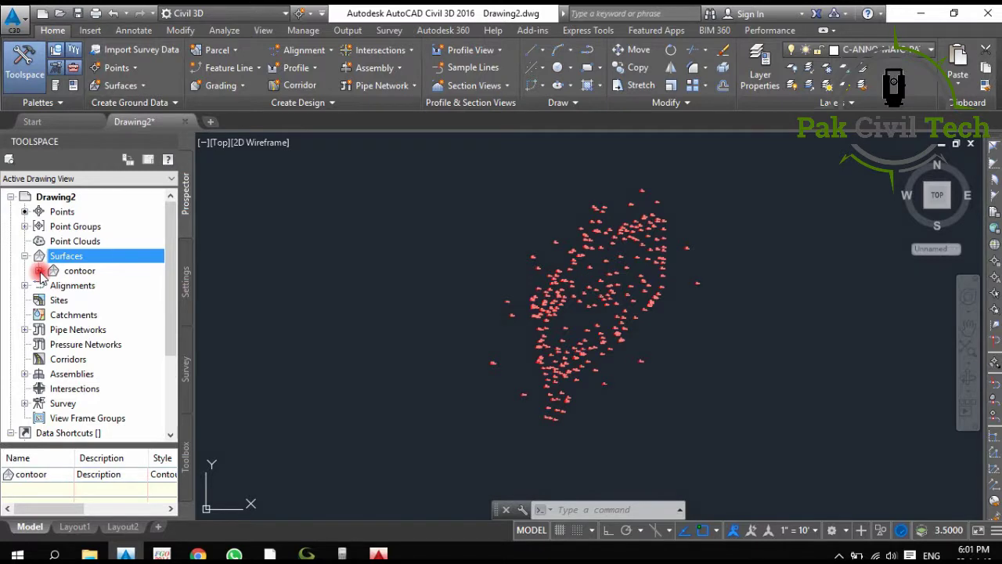
{"action": "left_click", "coordinate": [39, 270]}
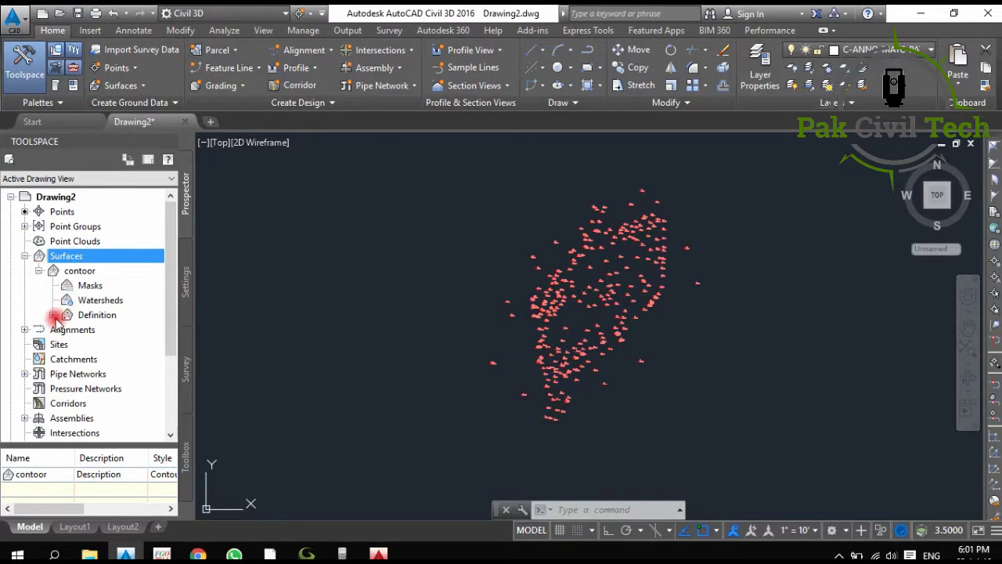
{"action": "left_click", "coordinate": [54, 316]}
{"action": "scroll", "coordinate": [54, 313], "scroll_direction": "down", "scroll_amount": 2}
{"action": "scroll", "coordinate": [63, 313], "scroll_direction": "down", "scroll_amount": 1}
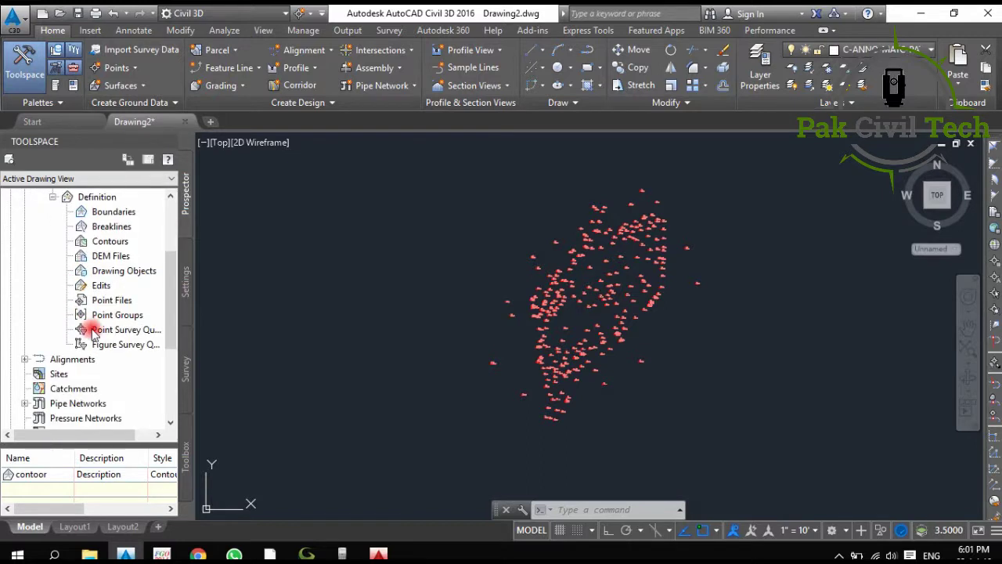
{"action": "scroll", "coordinate": [95, 325], "scroll_direction": "up", "scroll_amount": 1}
{"action": "scroll", "coordinate": [97, 322], "scroll_direction": "down", "scroll_amount": 1}
{"action": "left_click_drag", "start_coordinate": [97, 330], "coordinate": [111, 318]}
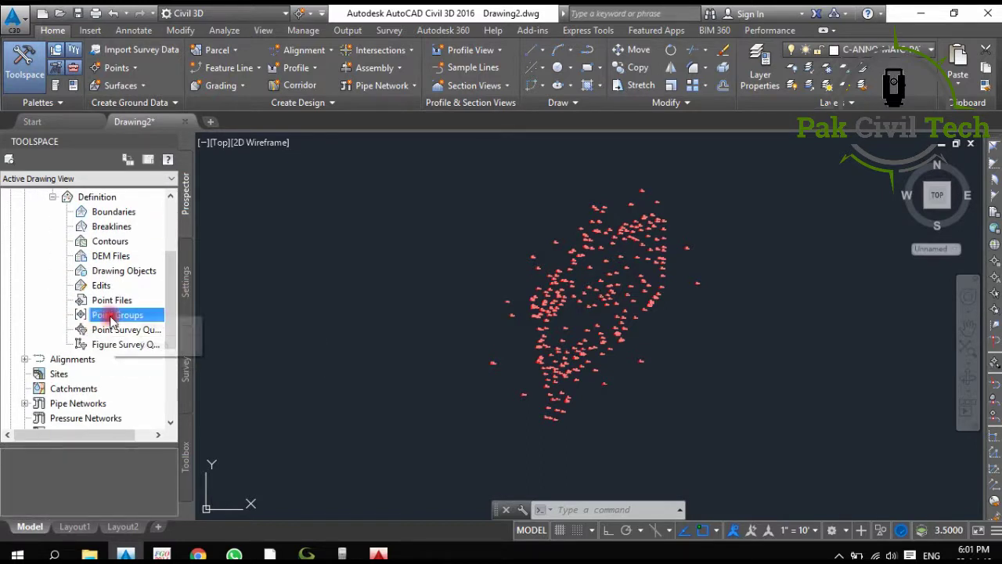
Add the _All Points point group to the contoor surface definition.
{"action": "right_click", "coordinate": [111, 318]}
{"action": "left_click", "coordinate": [133, 328]}
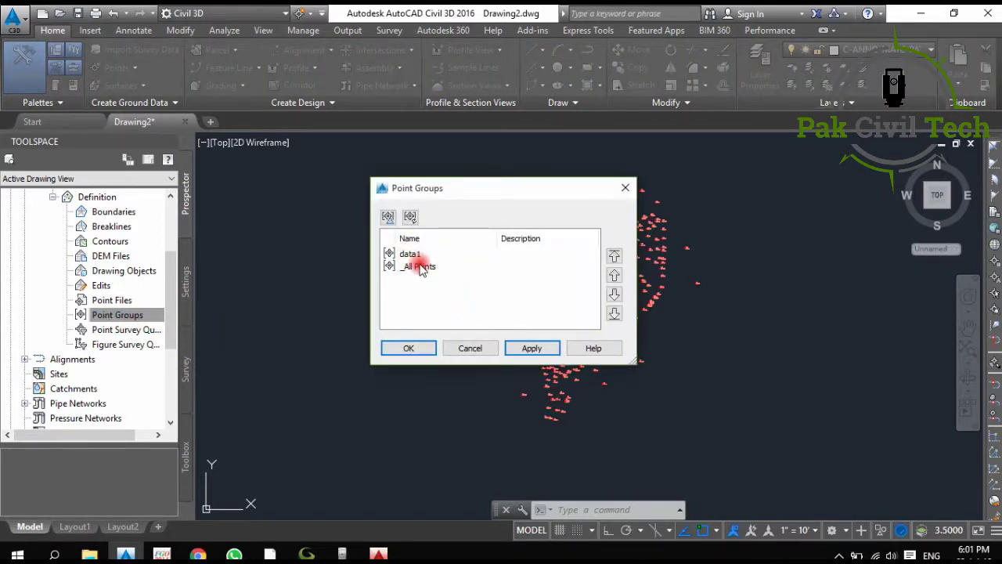
{"action": "left_click", "coordinate": [426, 267]}
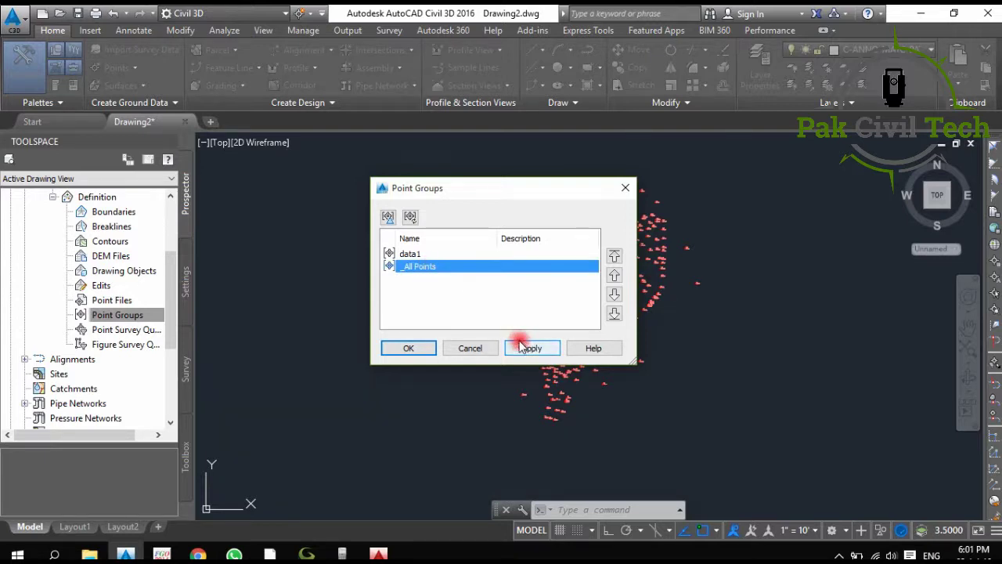
{"action": "left_click", "coordinate": [414, 255]}
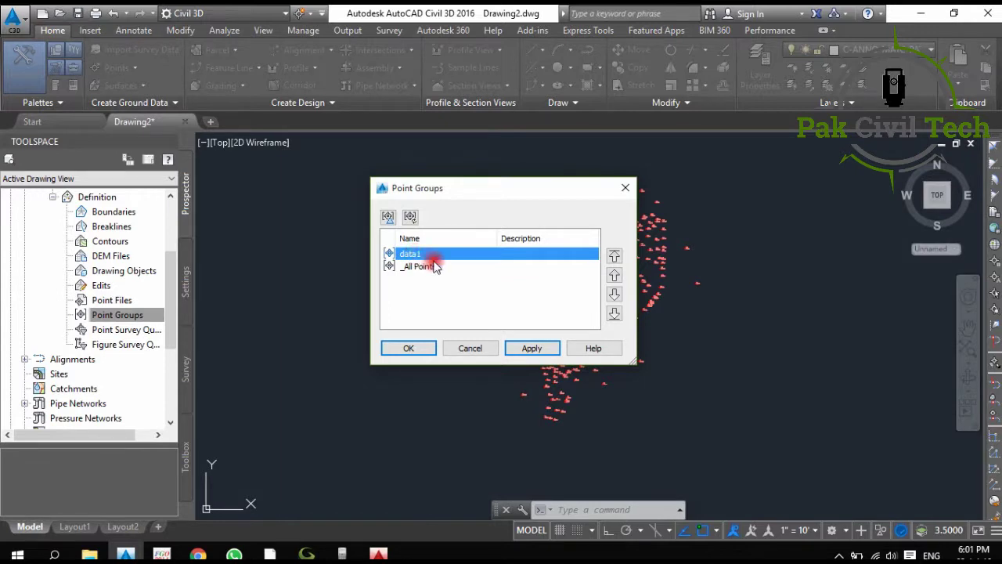
{"action": "left_click", "coordinate": [432, 267]}
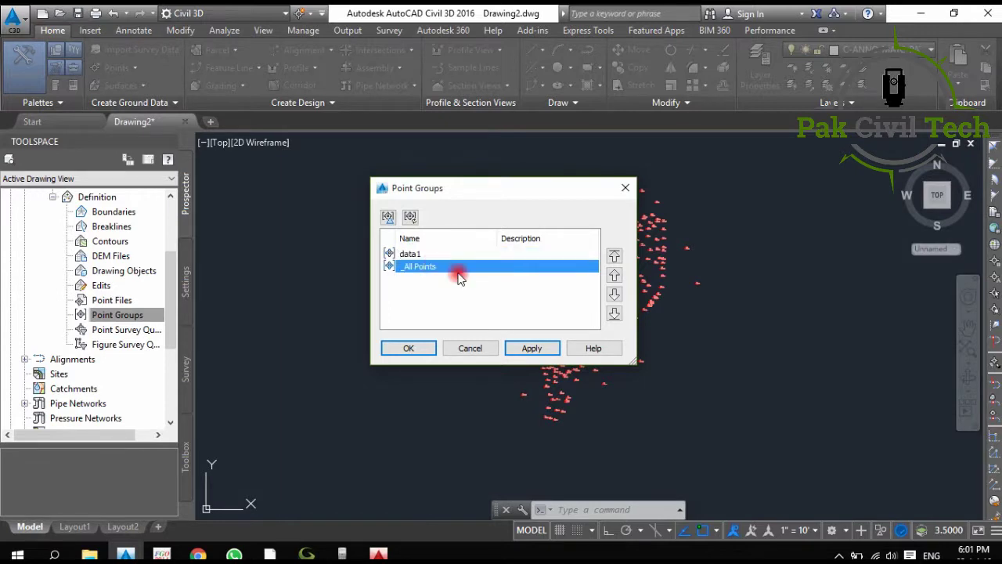
{"action": "left_click", "coordinate": [532, 349]}
{"action": "left_click", "coordinate": [408, 348]}
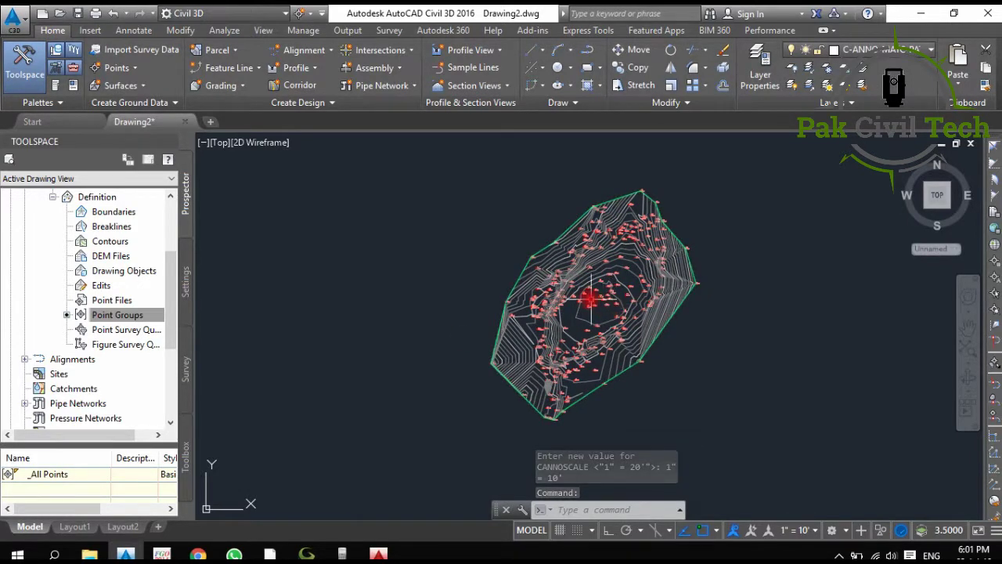
{"action": "scroll", "coordinate": [588, 296], "scroll_direction": "up", "scroll_amount": 2}
{"action": "scroll", "coordinate": [544, 318], "scroll_direction": "up", "scroll_amount": 1}
{"action": "scroll", "coordinate": [512, 320], "scroll_direction": "down", "scroll_amount": 4}
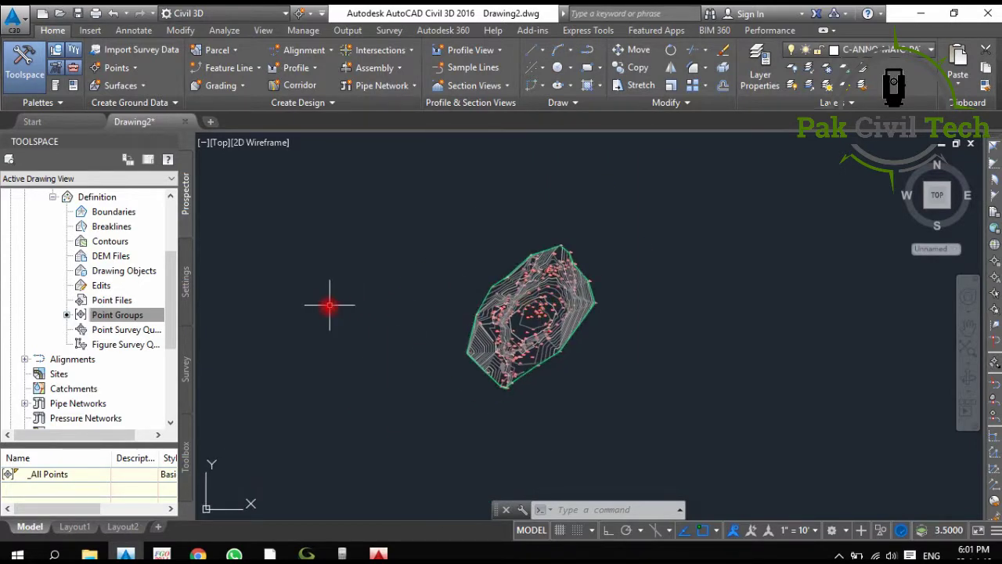
{"action": "scroll", "coordinate": [119, 274], "scroll_direction": "up", "scroll_amount": 3}
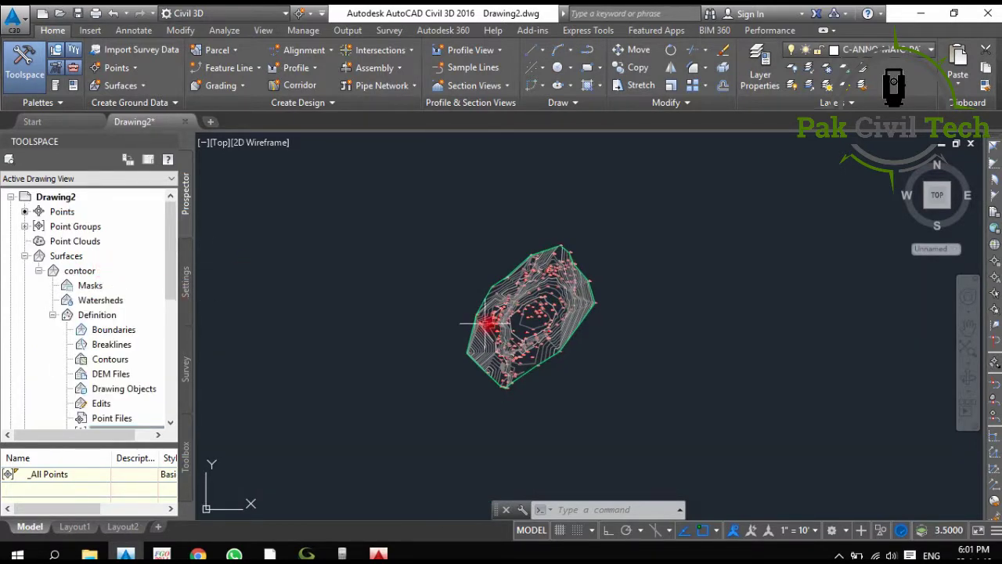
{"action": "scroll", "coordinate": [532, 290], "scroll_direction": "up", "scroll_amount": 4}
{"action": "scroll", "coordinate": [543, 292], "scroll_direction": "up", "scroll_amount": 5}
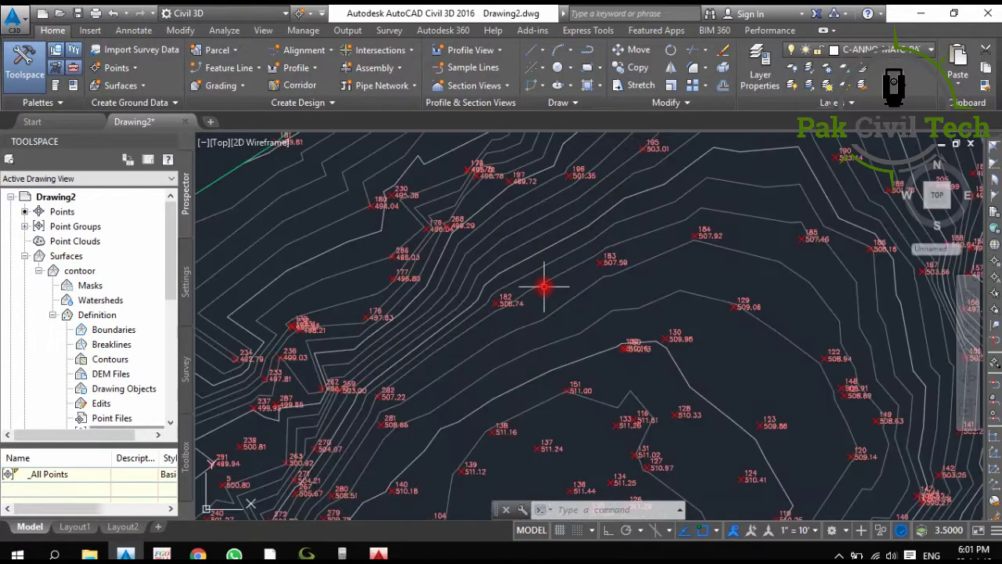
{"action": "left_click", "coordinate": [532, 258]}
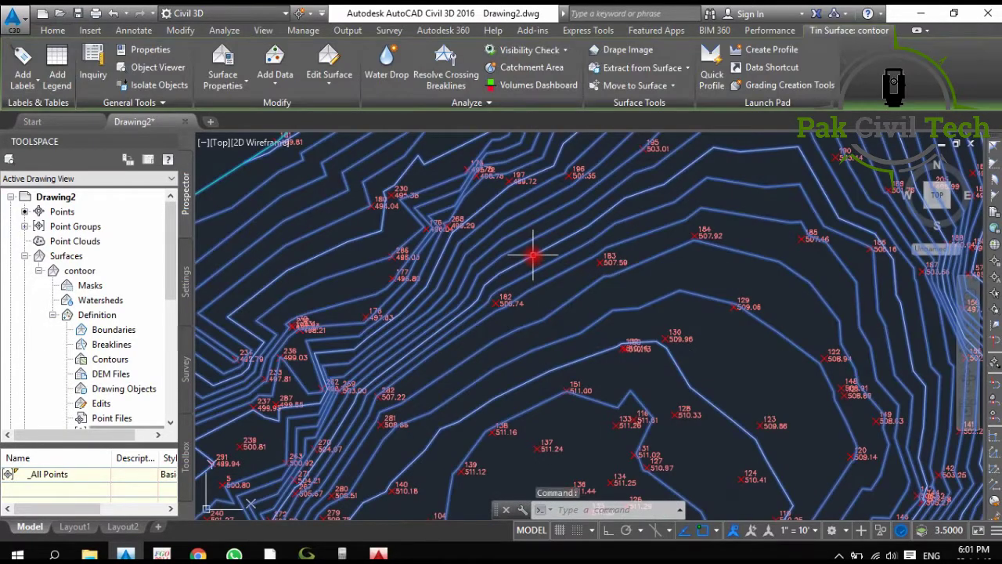
{"action": "key", "text": "Escape"}
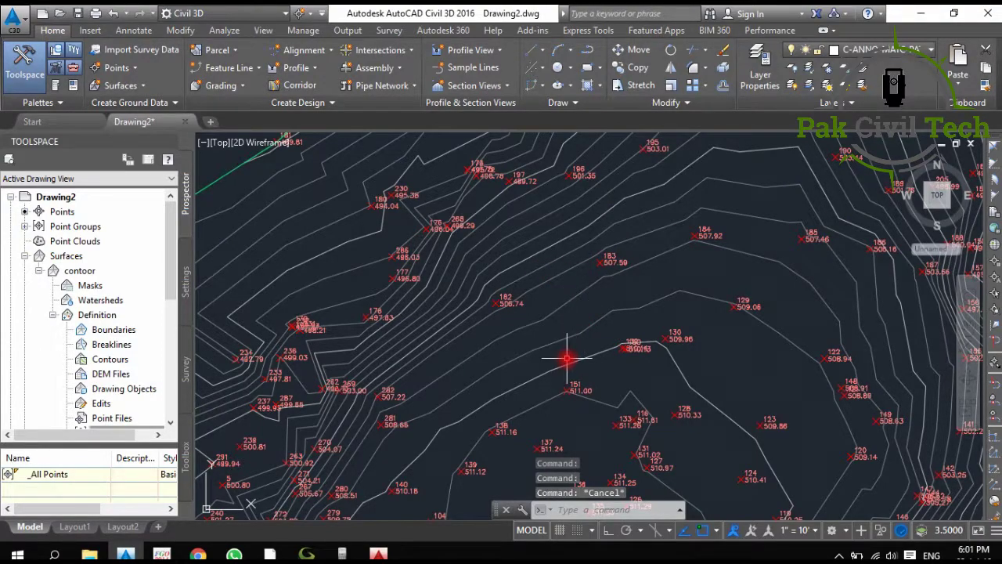
{"action": "scroll", "coordinate": [567, 359], "scroll_direction": "down", "scroll_amount": 4}
{"action": "scroll", "coordinate": [572, 353], "scroll_direction": "up", "scroll_amount": 2}
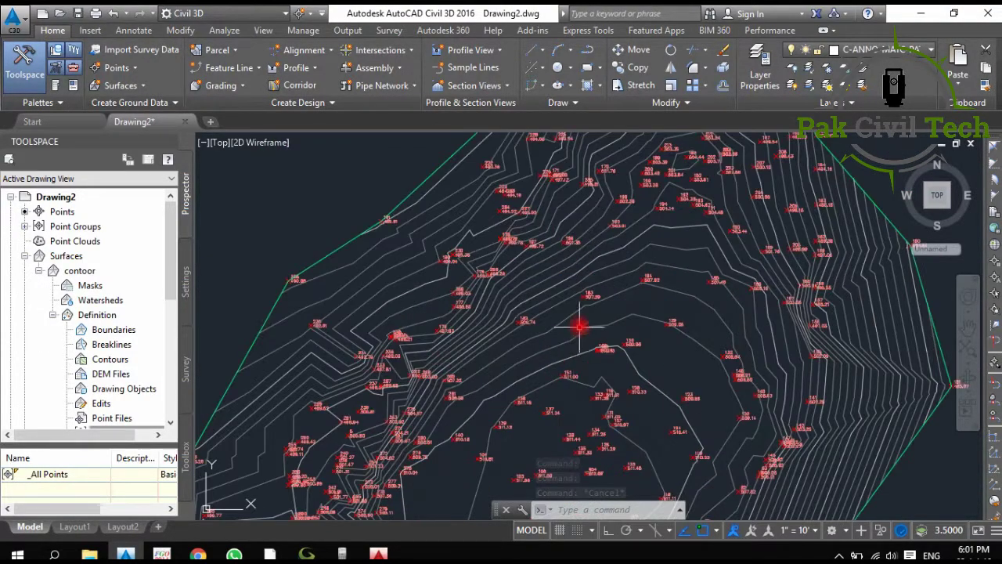
{"action": "scroll", "coordinate": [572, 300], "scroll_direction": "down", "scroll_amount": 3}
{"action": "scroll", "coordinate": [537, 306], "scroll_direction": "up", "scroll_amount": 1}
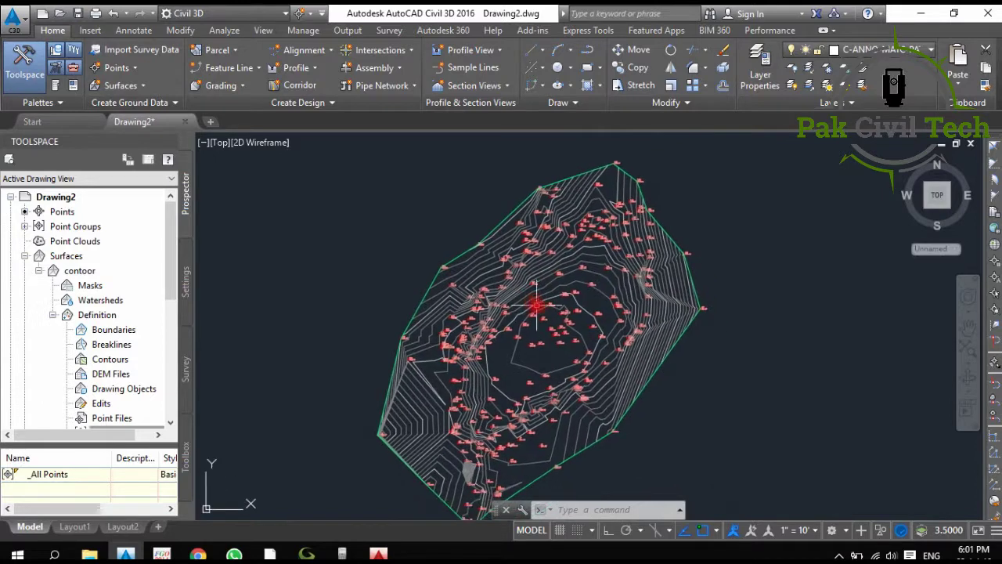
{"action": "scroll", "coordinate": [517, 265], "scroll_direction": "up", "scroll_amount": 6}
{"action": "scroll", "coordinate": [486, 287], "scroll_direction": "up", "scroll_amount": 5}
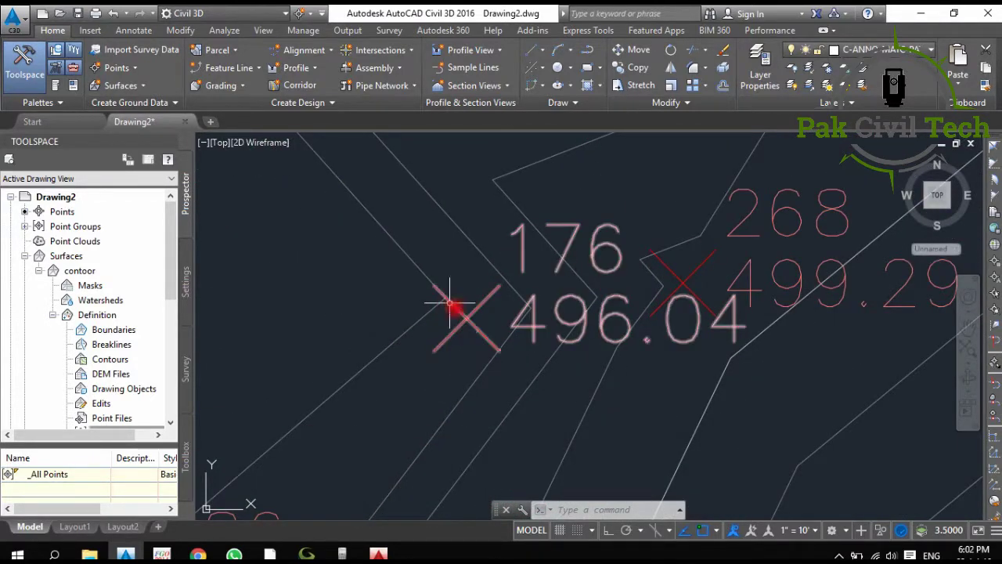
{"action": "scroll", "coordinate": [496, 327], "scroll_direction": "down", "scroll_amount": 3}
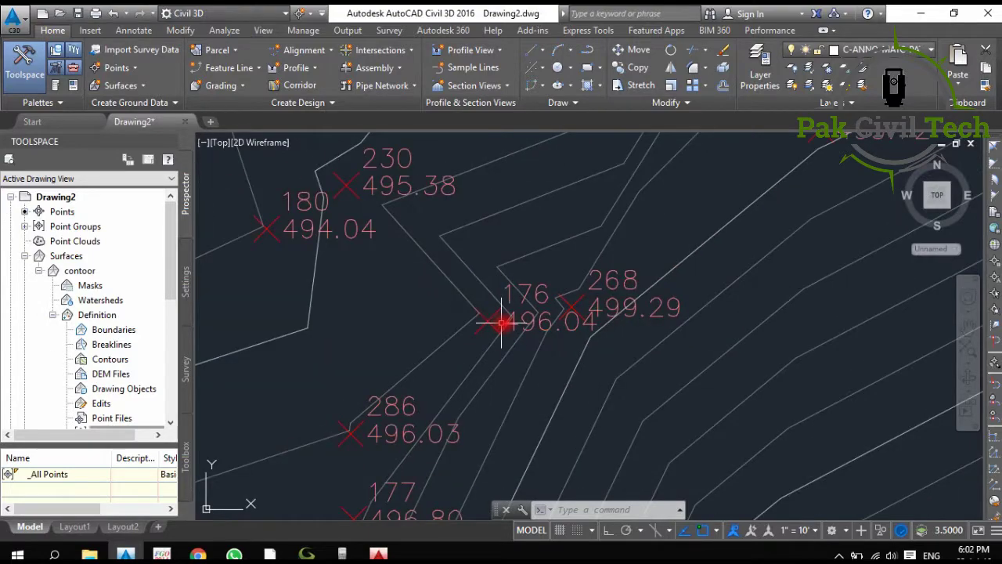
{"action": "scroll", "coordinate": [506, 321], "scroll_direction": "down", "scroll_amount": 4}
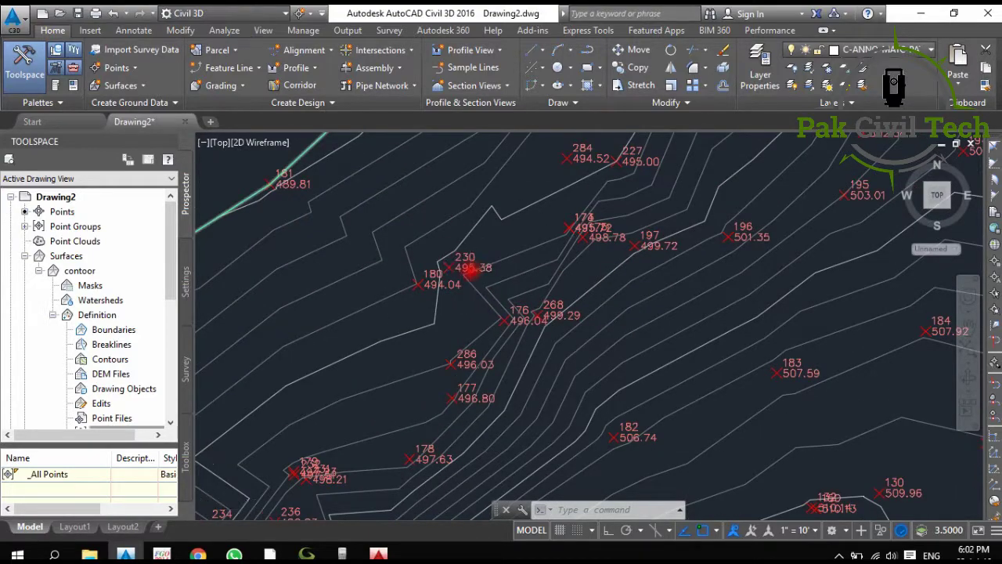
{"action": "scroll", "coordinate": [471, 268], "scroll_direction": "up", "scroll_amount": 4}
{"action": "scroll", "coordinate": [471, 268], "scroll_direction": "down", "scroll_amount": 5}
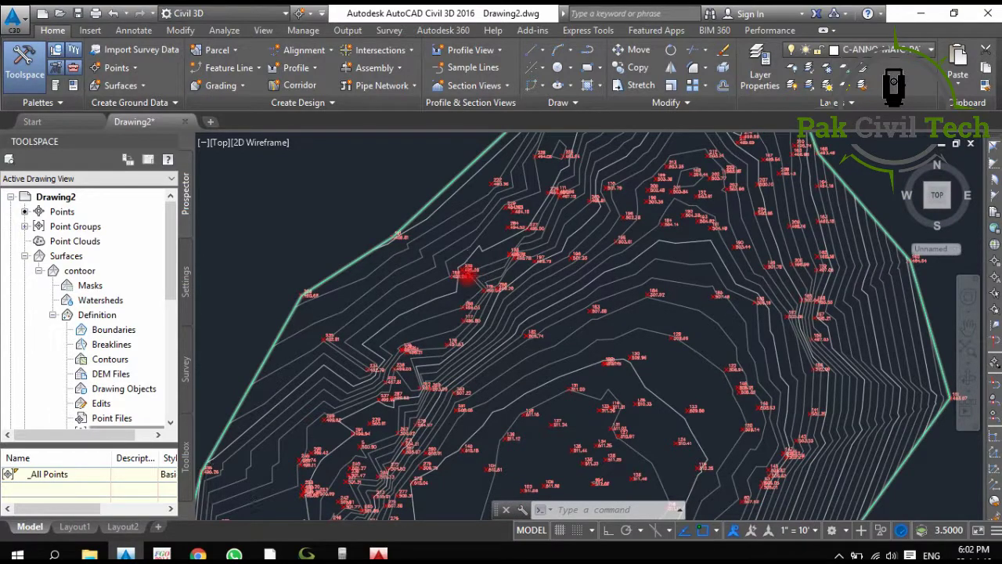
{"action": "scroll", "coordinate": [468, 274], "scroll_direction": "down", "scroll_amount": 2}
{"action": "scroll", "coordinate": [599, 329], "scroll_direction": "down", "scroll_amount": 3}
{"action": "middle_click_drag", "start_coordinate": [599, 329], "coordinate": [541, 274]}
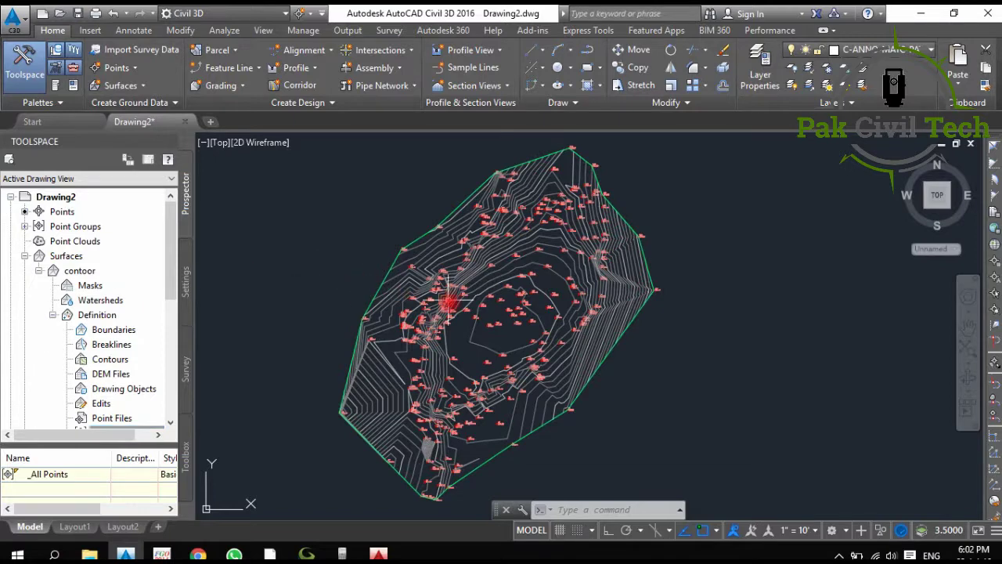
{"action": "scroll", "coordinate": [448, 313], "scroll_direction": "up", "scroll_amount": 3}
{"action": "scroll", "coordinate": [353, 317], "scroll_direction": "down", "scroll_amount": 3}
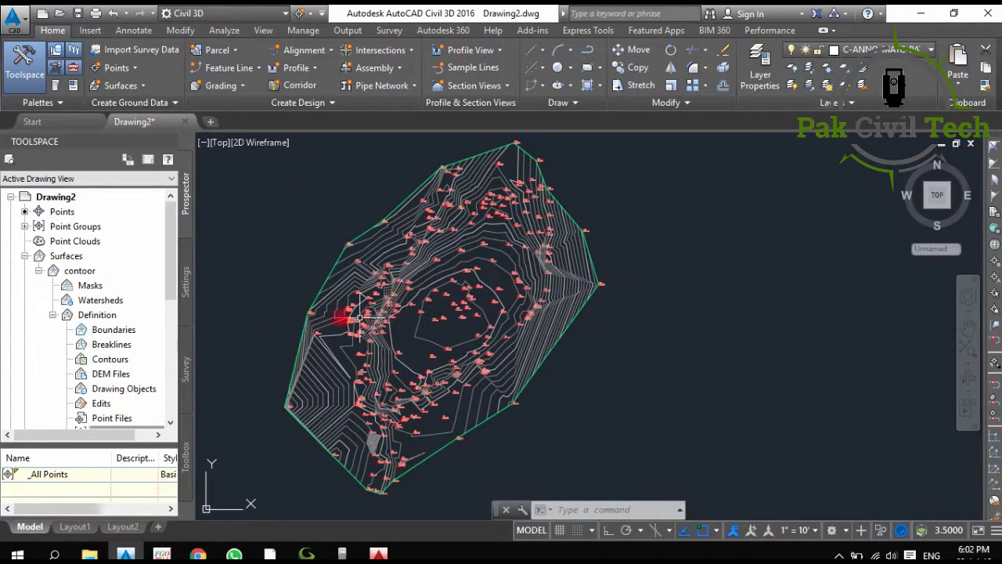
Open the data1 point group's properties and edit its Basic point style.
{"action": "left_click", "coordinate": [25, 226]}
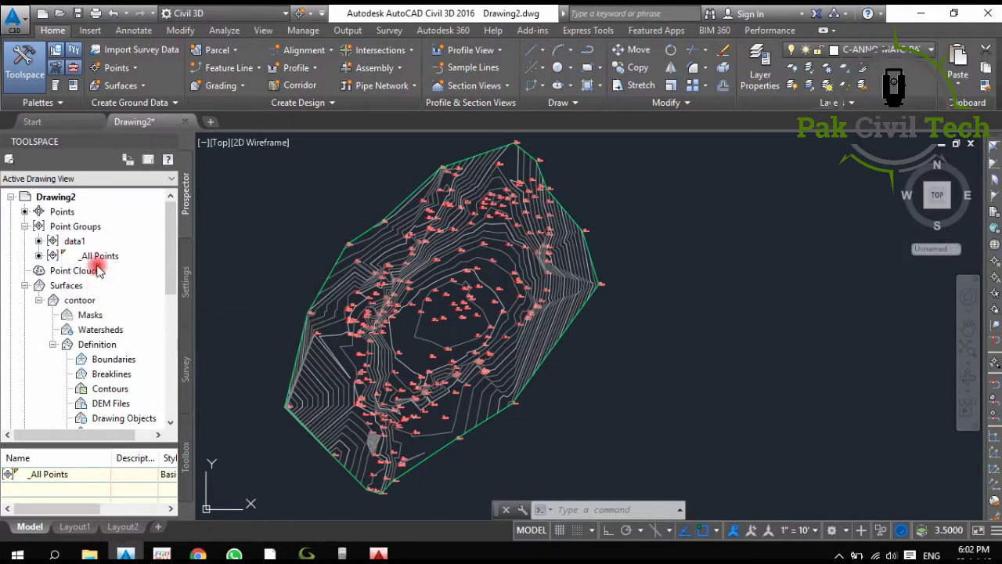
{"action": "right_click", "coordinate": [77, 244]}
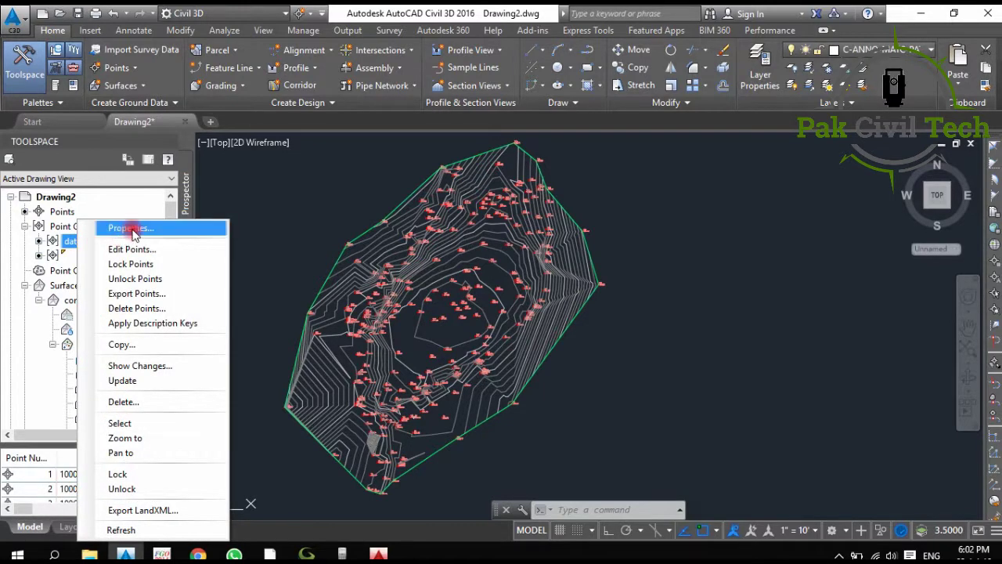
{"action": "left_click", "coordinate": [131, 227]}
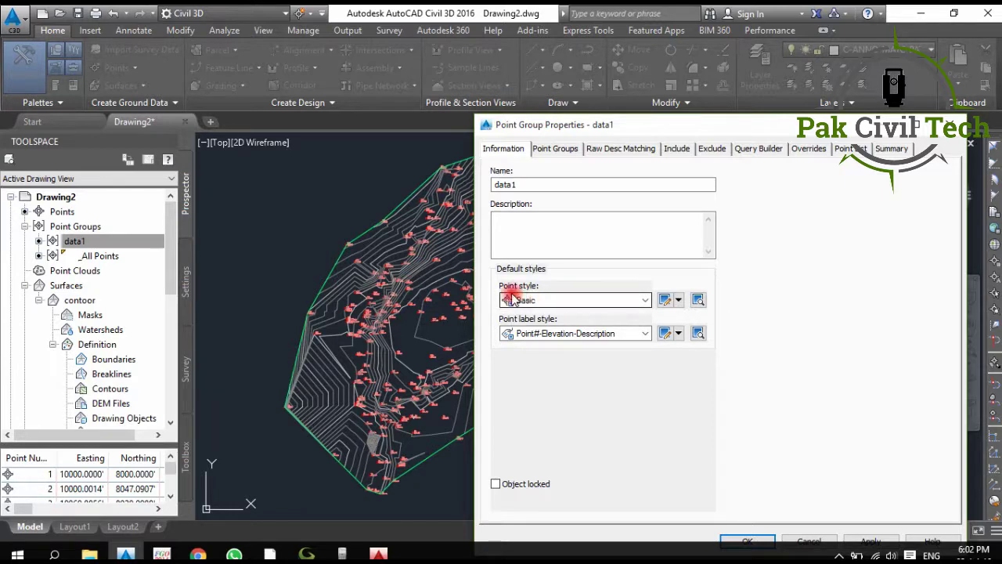
{"action": "left_click", "coordinate": [619, 302]}
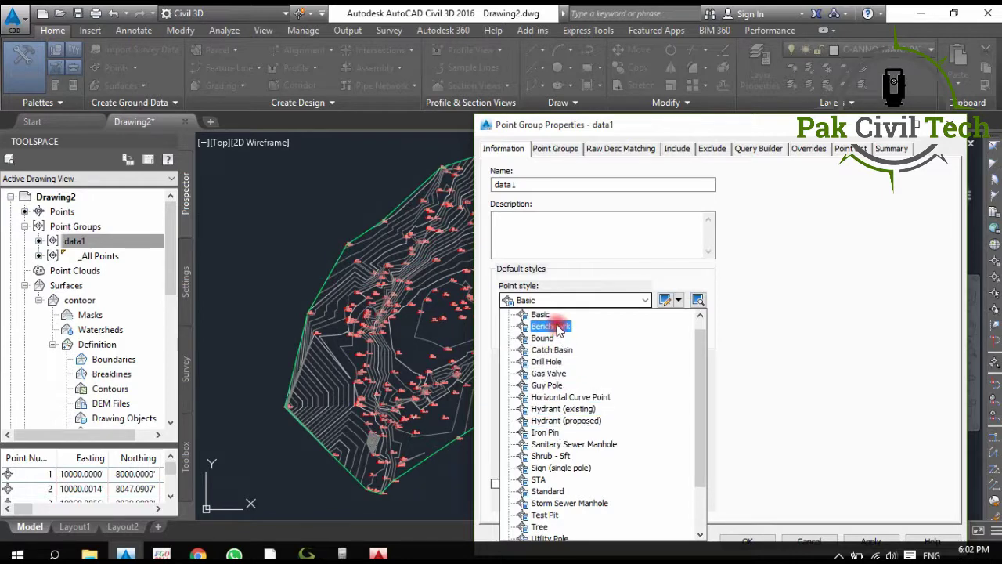
{"action": "left_click", "coordinate": [646, 300]}
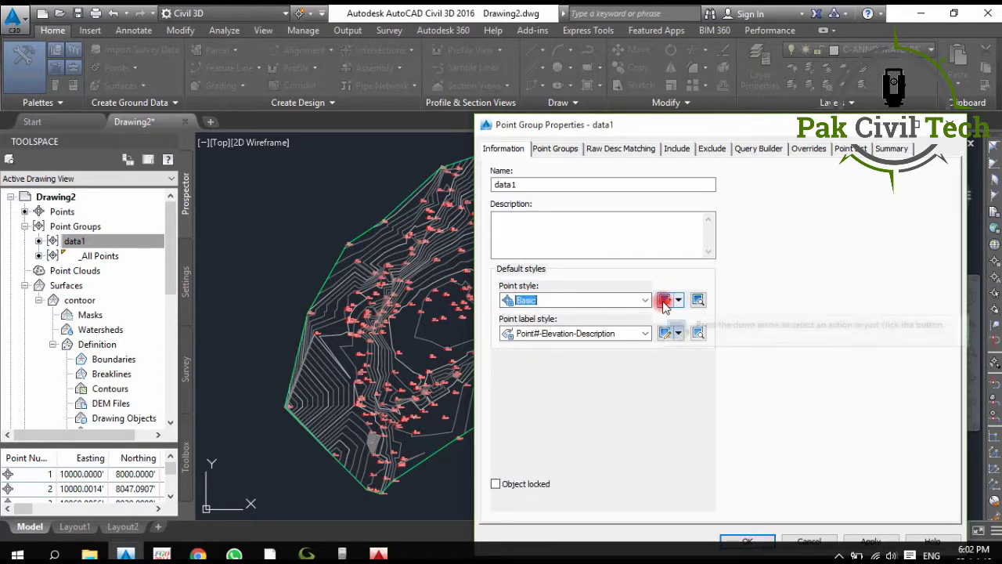
{"action": "left_click", "coordinate": [664, 301]}
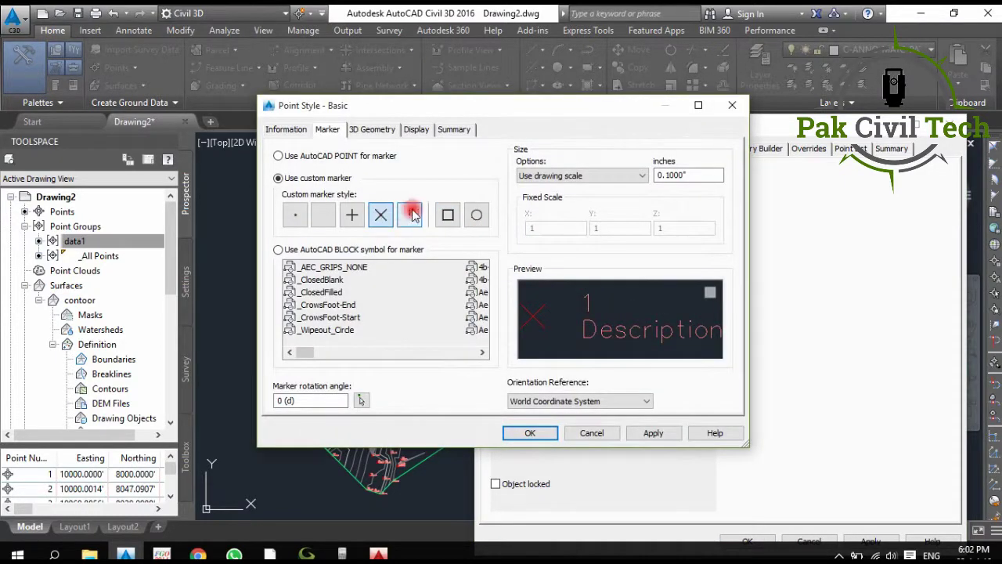
Change the Basic style's marker to a dot, save it, and apply data1's point group settings.
{"action": "left_click", "coordinate": [350, 216]}
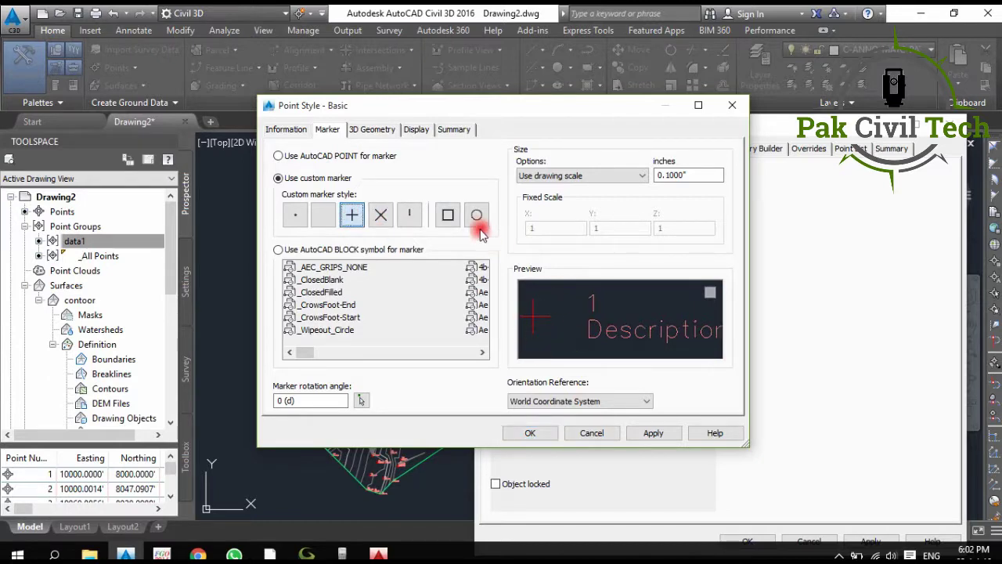
{"action": "left_click", "coordinate": [295, 216]}
{"action": "left_click", "coordinate": [297, 210]}
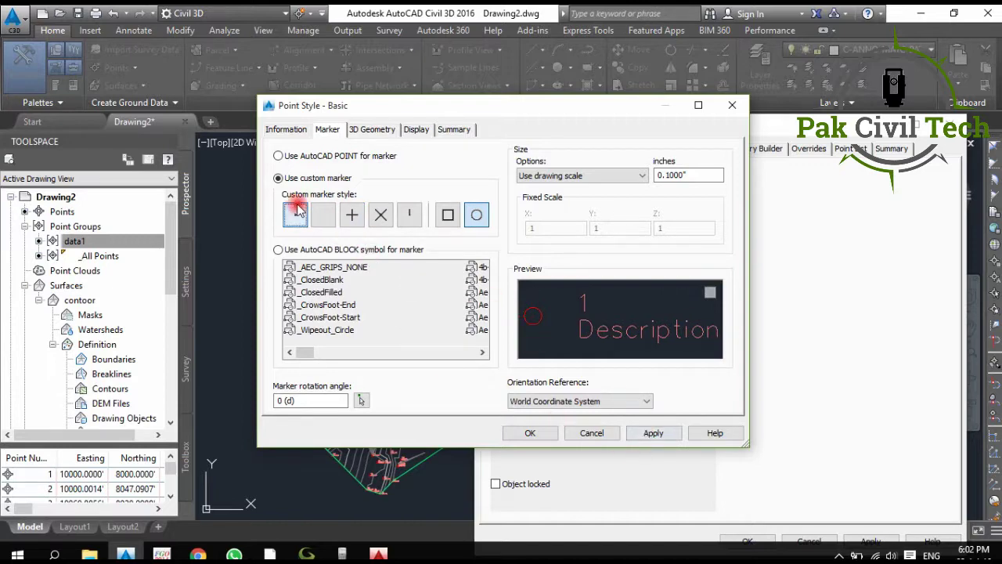
{"action": "left_click", "coordinate": [643, 434]}
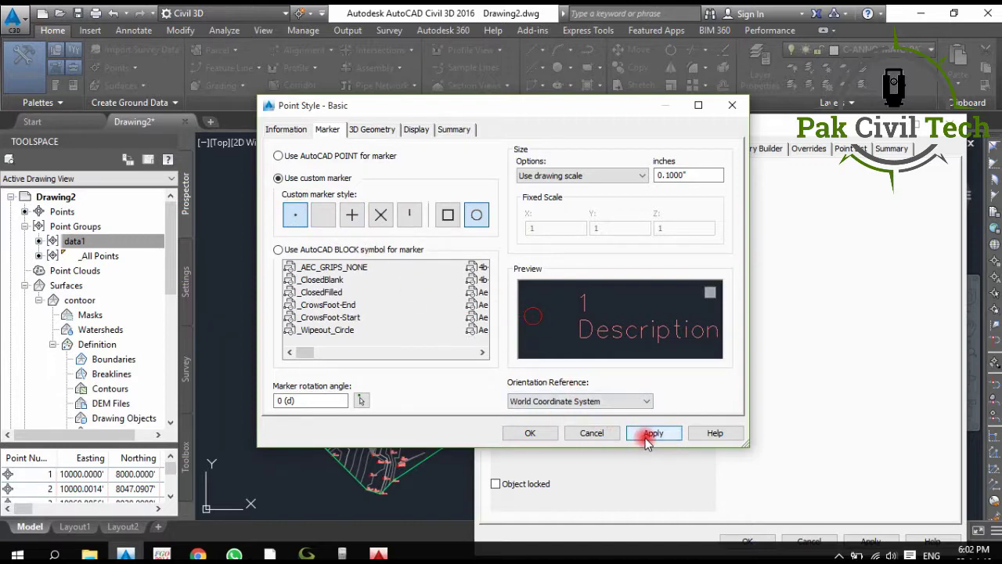
{"action": "left_click", "coordinate": [527, 436]}
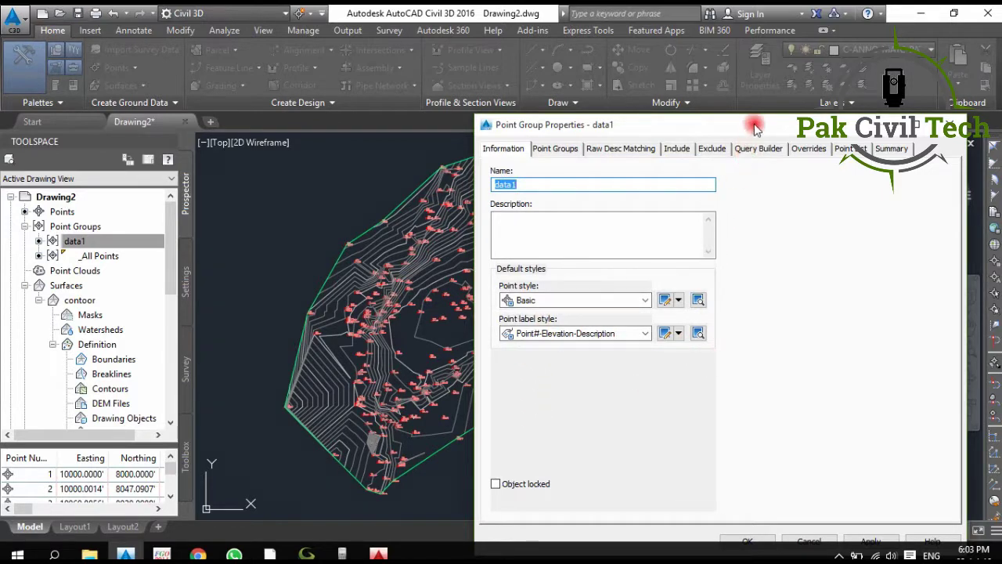
{"action": "left_click_drag", "start_coordinate": [755, 127], "coordinate": [808, 51]}
{"action": "left_click", "coordinate": [923, 467]}
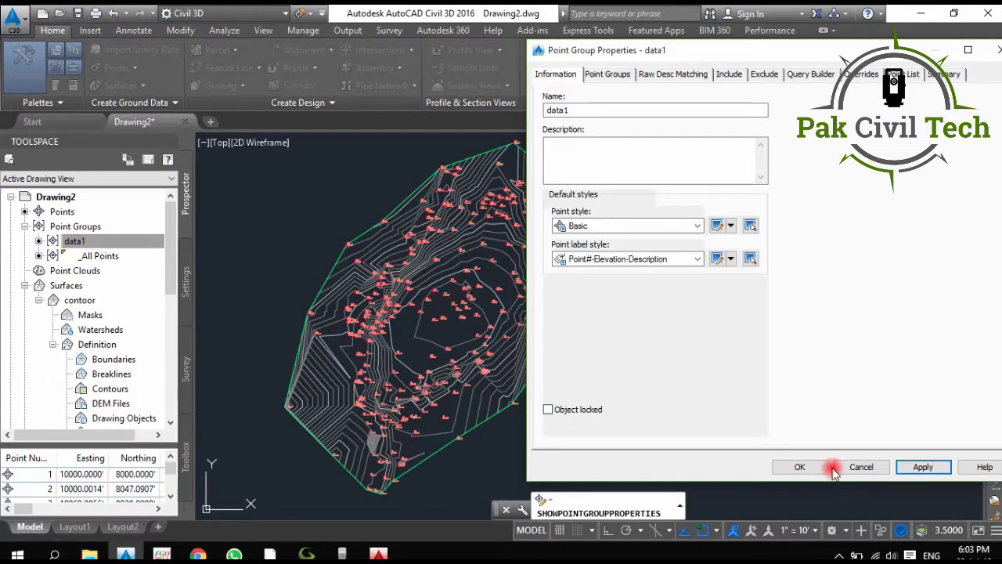
Close the point group properties, zoom in, and reopen data1's properties.
{"action": "left_click", "coordinate": [800, 467]}
{"action": "scroll", "coordinate": [450, 292], "scroll_direction": "up", "scroll_amount": 5}
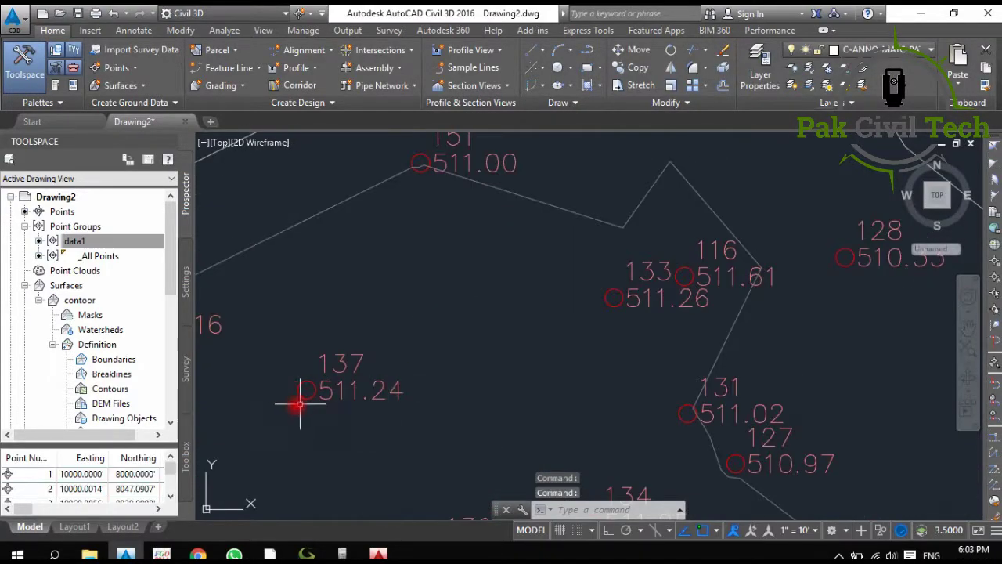
{"action": "scroll", "coordinate": [426, 313], "scroll_direction": "up", "scroll_amount": 2}
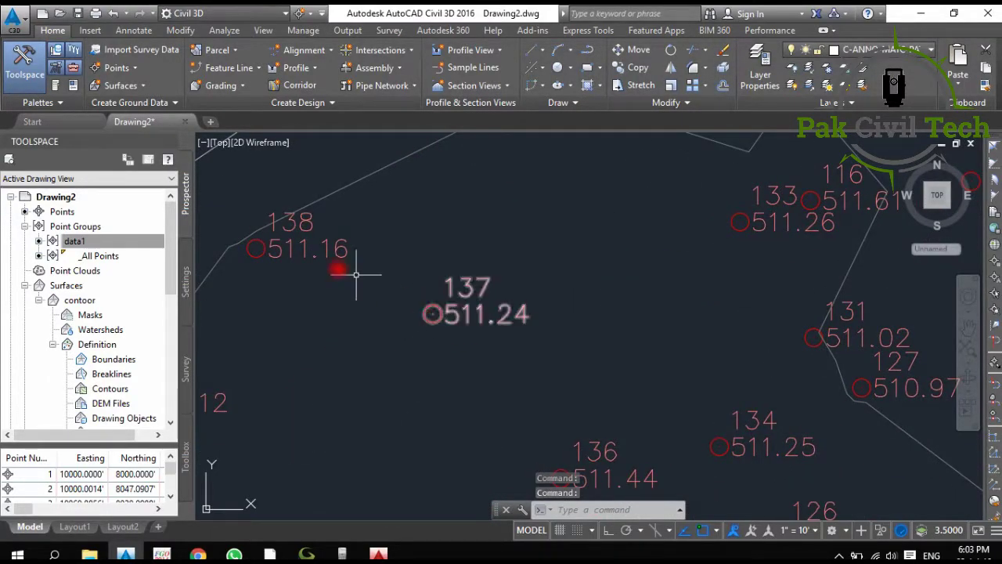
{"action": "left_click", "coordinate": [73, 243]}
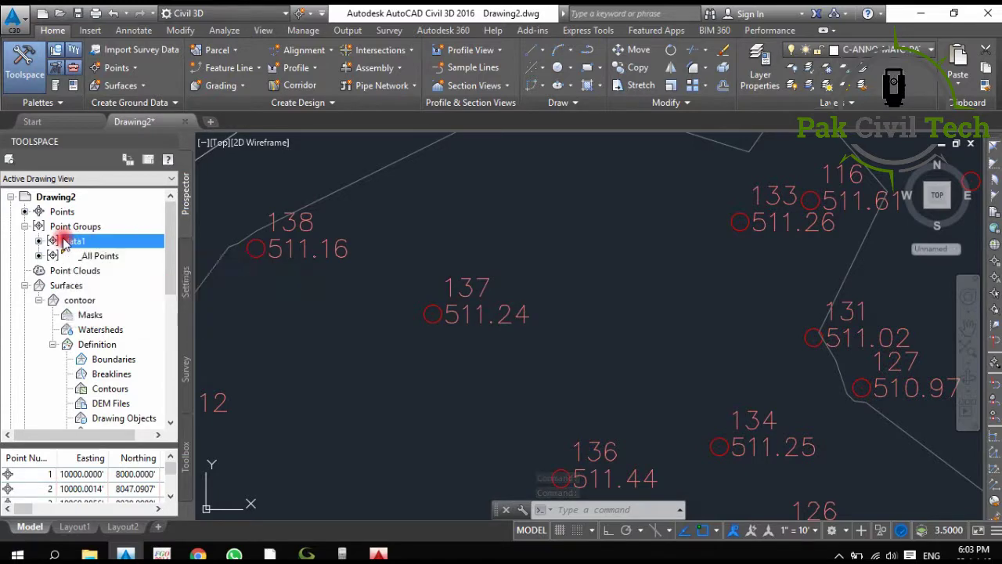
{"action": "right_click", "coordinate": [73, 242]}
{"action": "left_click", "coordinate": [117, 228]}
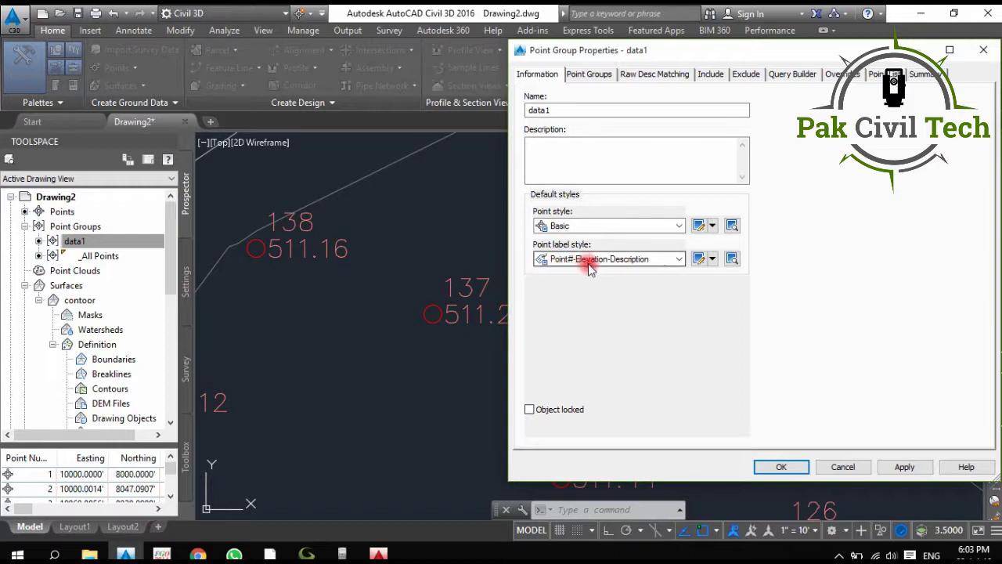
Try the Description Only and Elevation Only point label styles on data1.
{"action": "left_click", "coordinate": [678, 259]}
{"action": "key", "text": "Escape"}
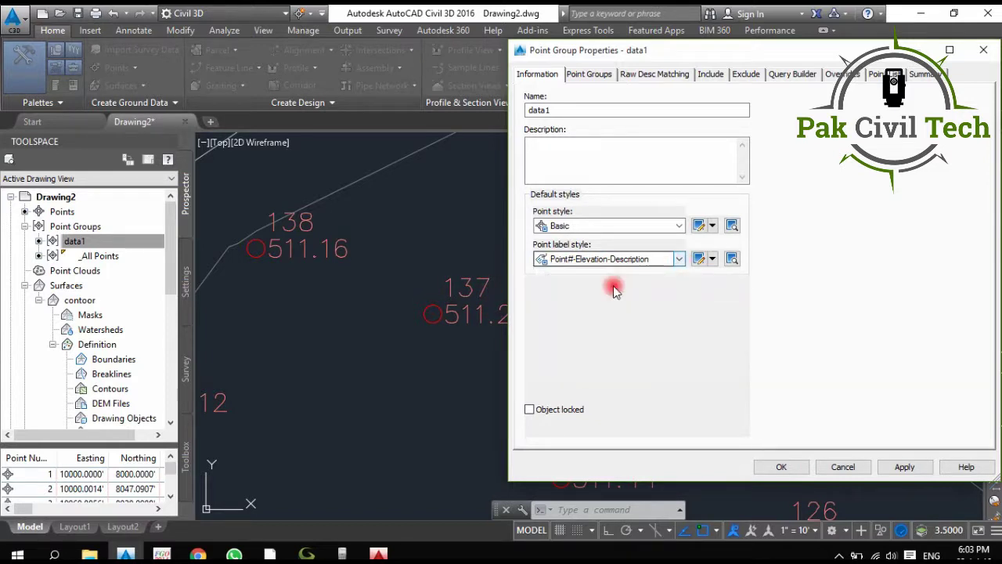
{"action": "key", "text": "Up"}
{"action": "key", "text": "Up"}
{"action": "key", "text": "Up"}
{"action": "left_click", "coordinate": [905, 467]}
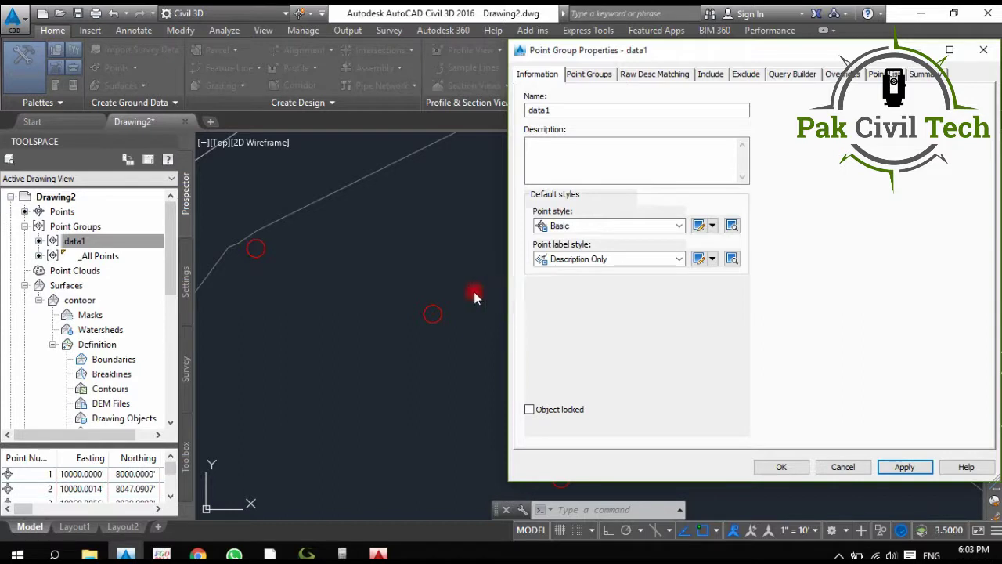
{"action": "left_click", "coordinate": [631, 259]}
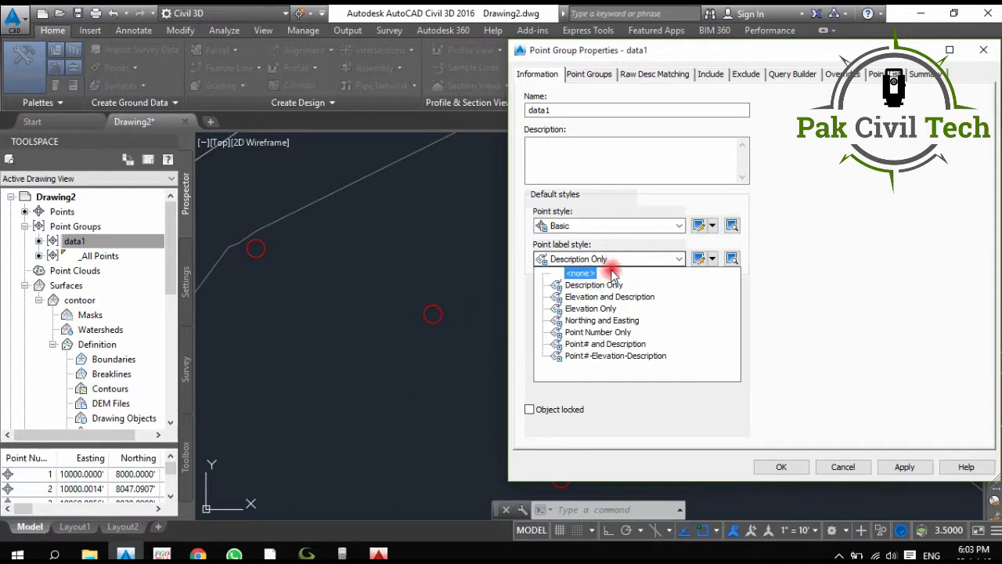
{"action": "left_click", "coordinate": [603, 309]}
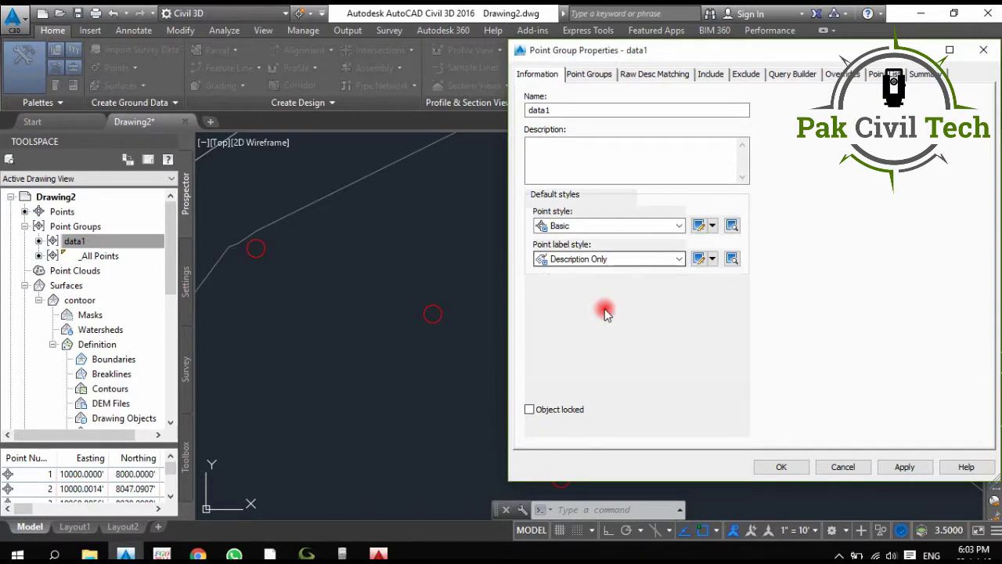
{"action": "left_click", "coordinate": [905, 464]}
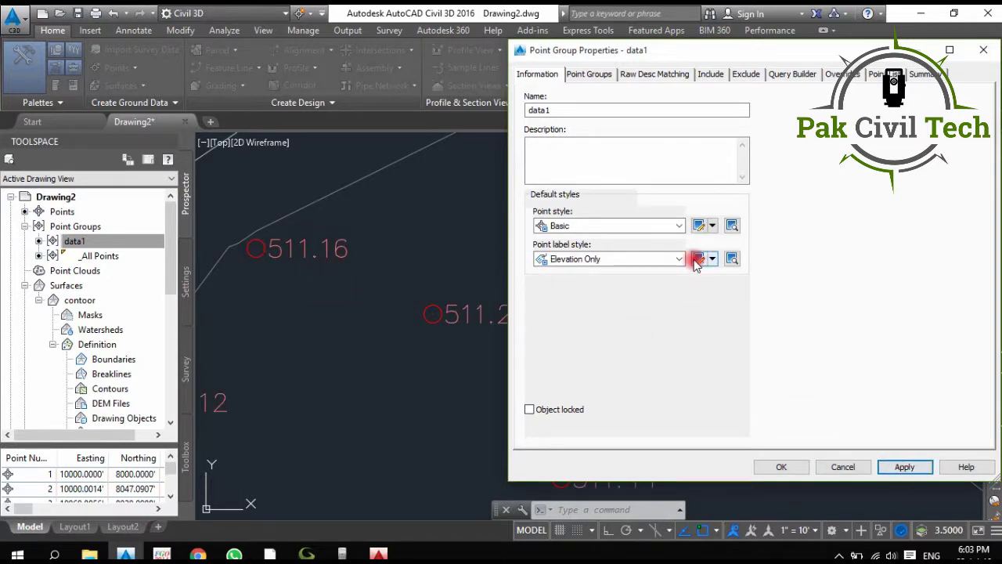
Set data1's point label style to <none>, apply it, and close the properties.
{"action": "left_click", "coordinate": [608, 259]}
{"action": "left_click", "coordinate": [580, 279]}
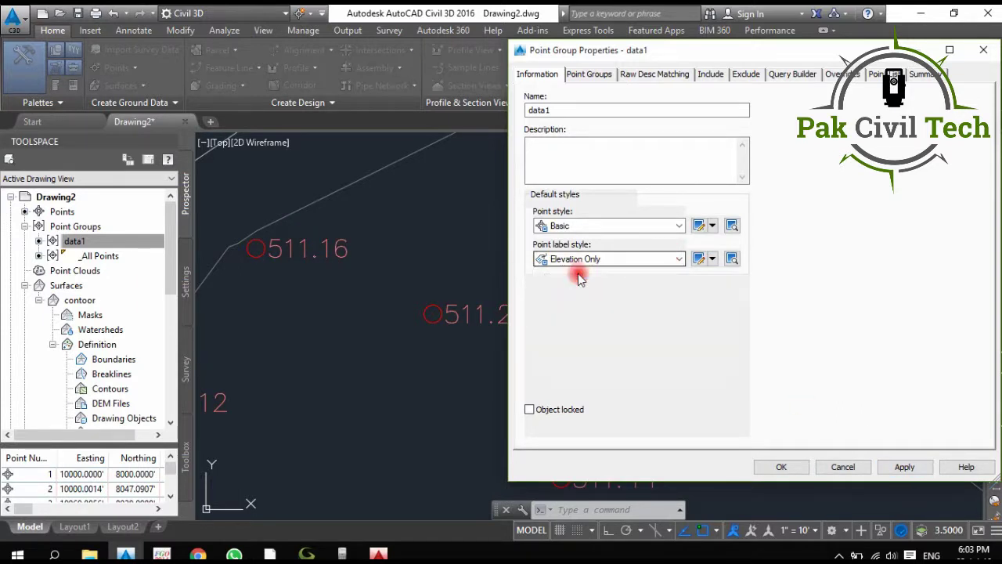
{"action": "left_click", "coordinate": [905, 465]}
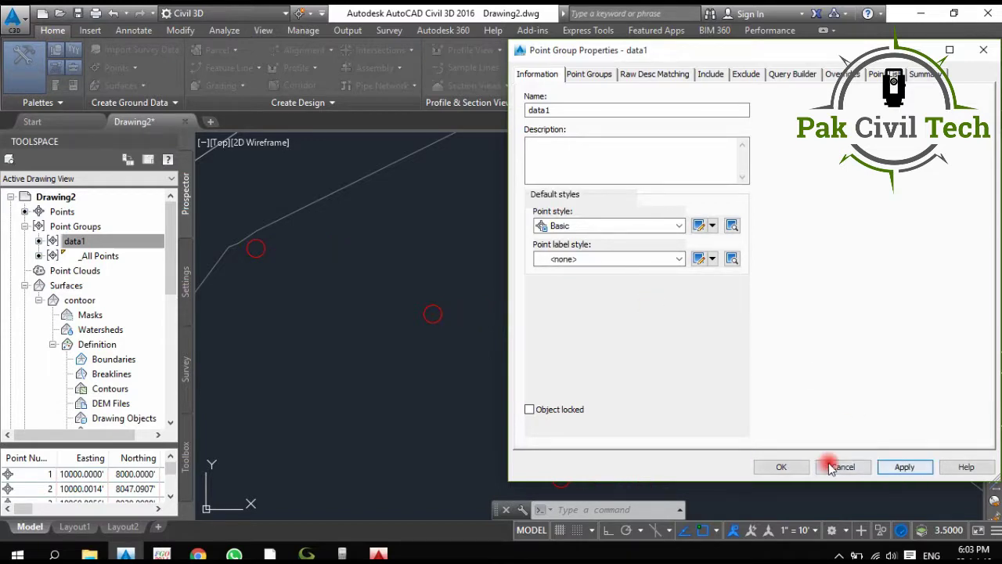
{"action": "left_click", "coordinate": [781, 467]}
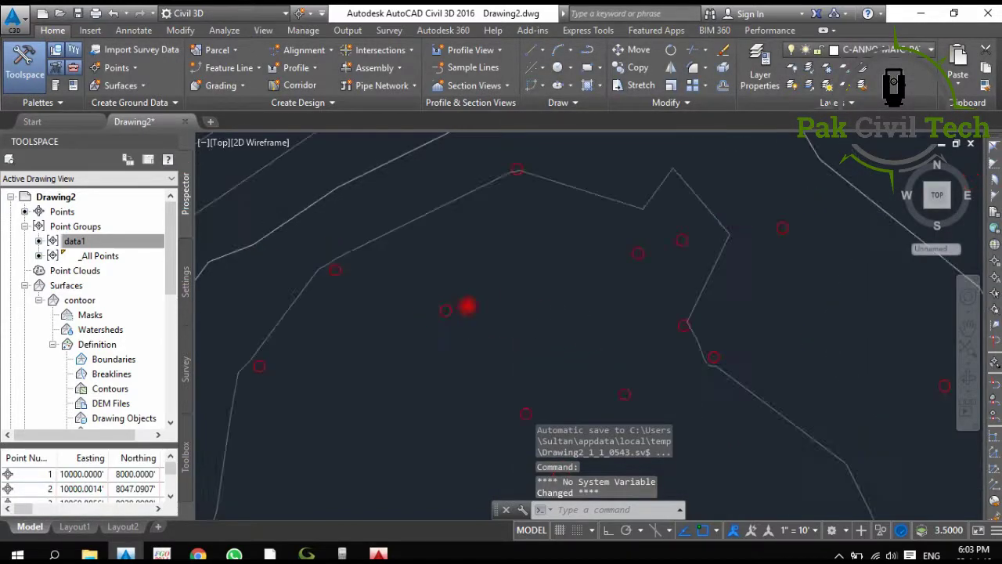
Set the data1 point group's point style to <none> to hide the points.
{"action": "scroll", "coordinate": [508, 308], "scroll_direction": "down", "scroll_amount": 3}
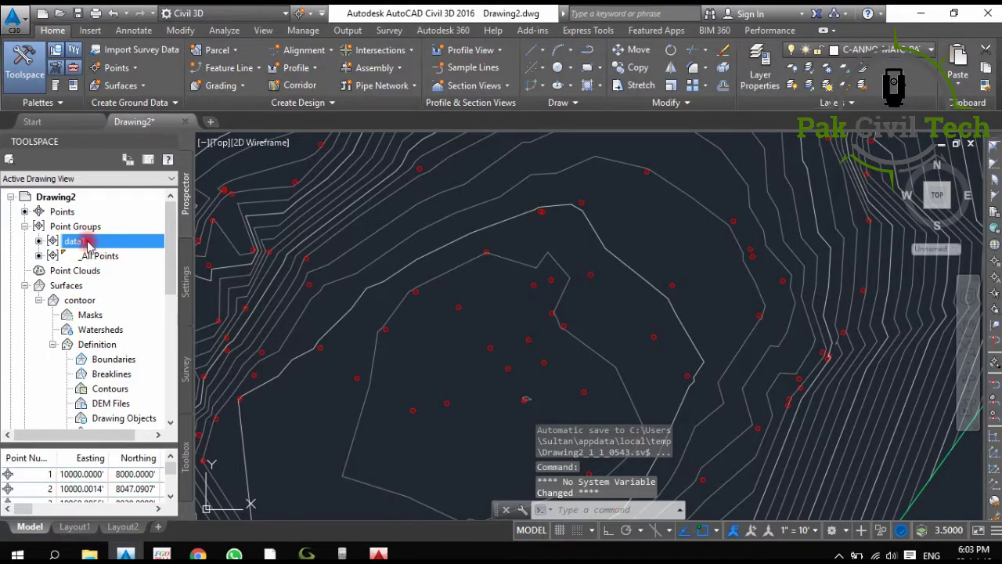
{"action": "right_click", "coordinate": [86, 241]}
{"action": "left_click", "coordinate": [137, 228]}
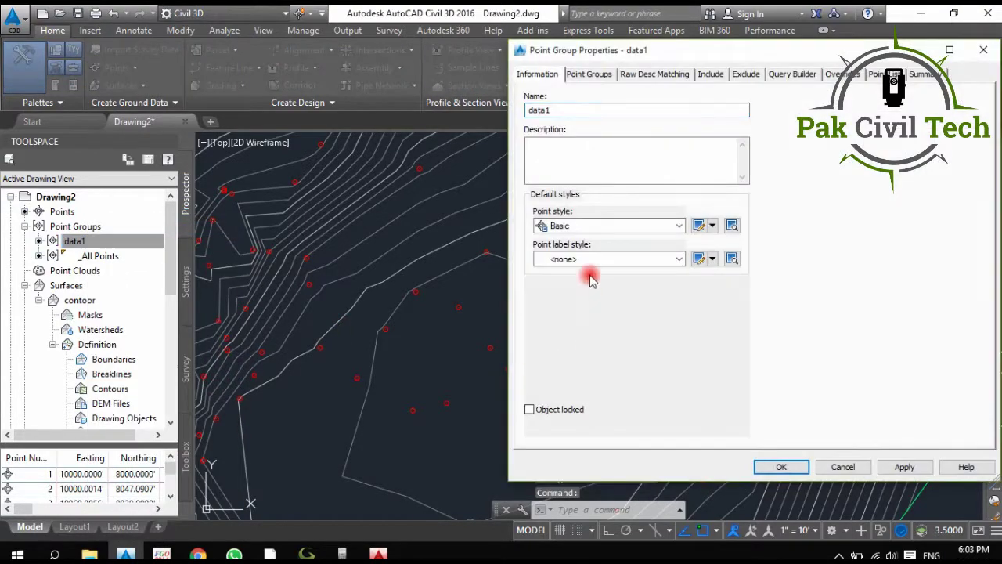
{"action": "left_click", "coordinate": [610, 231]}
{"action": "scroll", "coordinate": [588, 251], "scroll_direction": "up", "scroll_amount": 1}
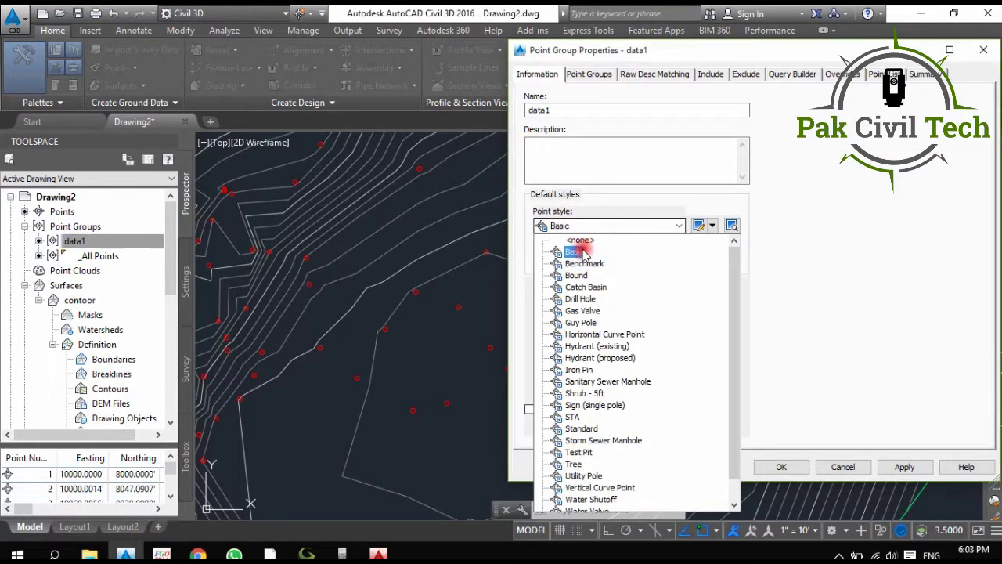
{"action": "left_click", "coordinate": [576, 238]}
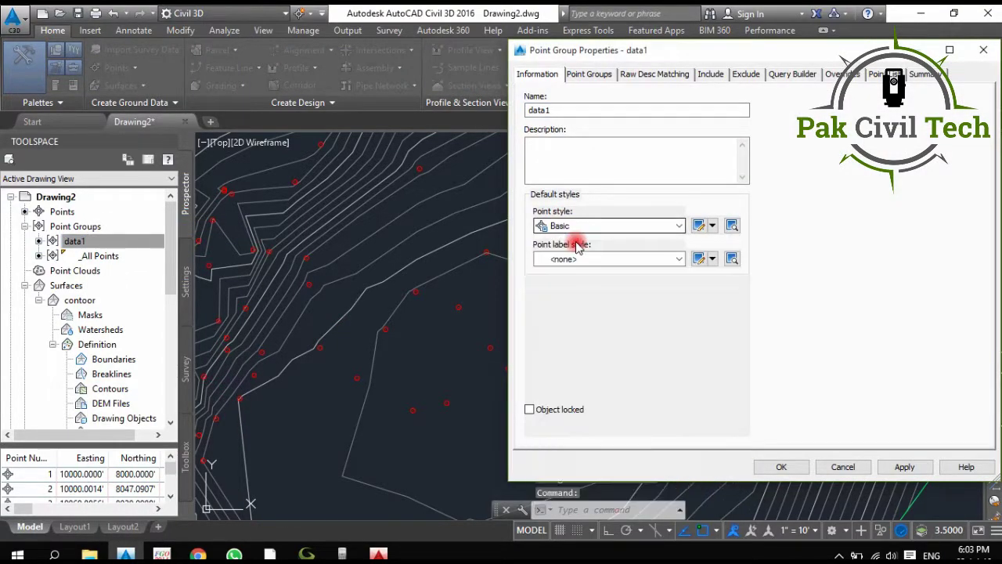
{"action": "left_click", "coordinate": [782, 467]}
Zoom to extents so the whole contoor contour surface fits the view.
{"action": "scroll", "coordinate": [623, 359], "scroll_direction": "down", "scroll_amount": 4}
{"action": "scroll", "coordinate": [619, 358], "scroll_direction": "up", "scroll_amount": 3}
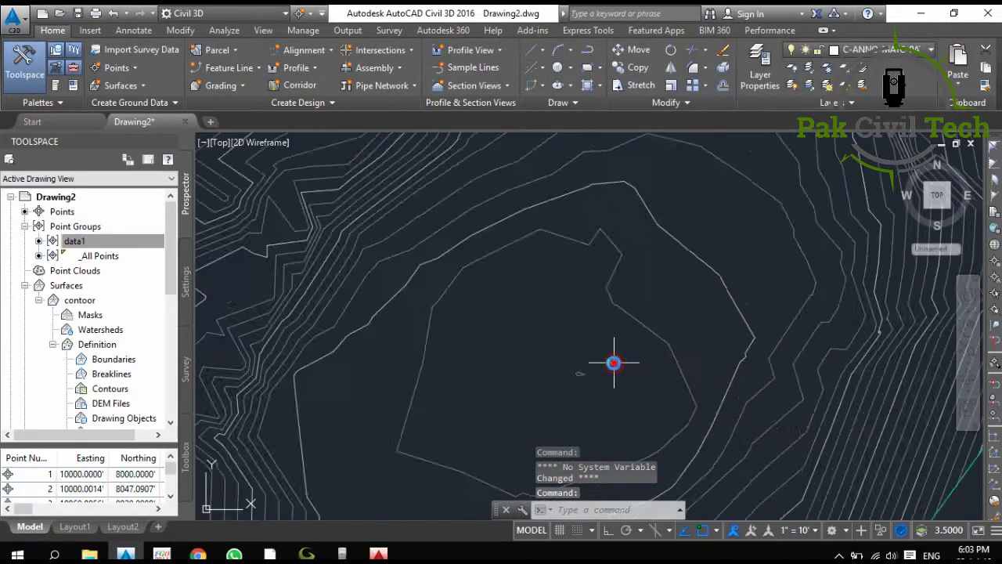
{"action": "scroll", "coordinate": [615, 363], "scroll_direction": "up", "scroll_amount": 1}
{"action": "scroll", "coordinate": [611, 363], "scroll_direction": "down", "scroll_amount": 4}
{"action": "middle_click", "coordinate": [592, 352]}
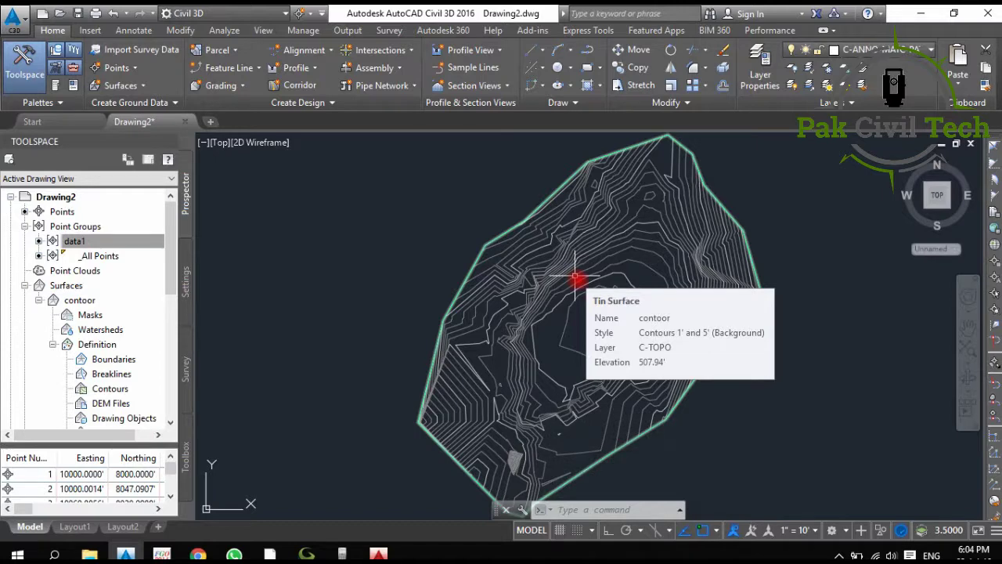
{"action": "left_click", "coordinate": [839, 555]}
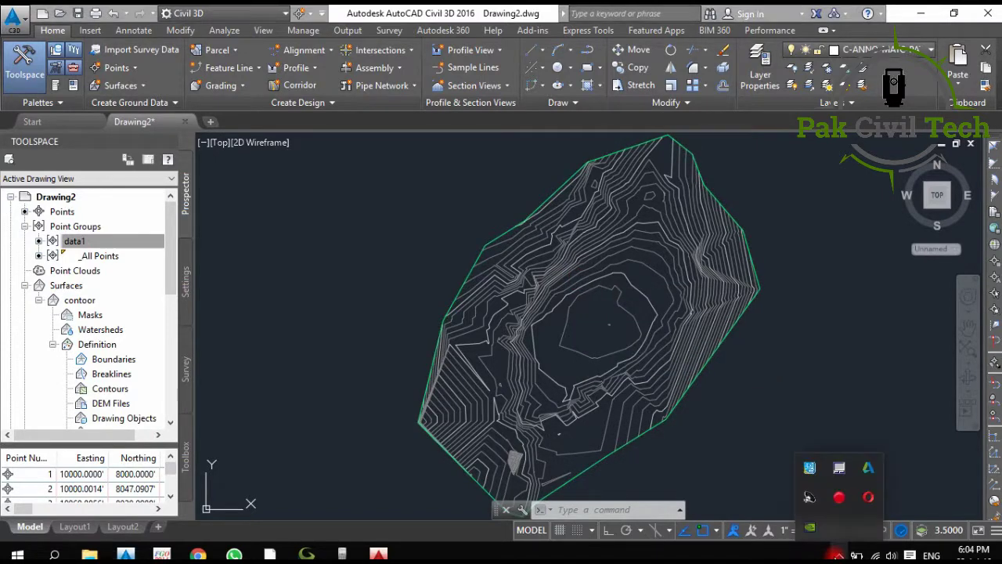
{"action": "left_click", "coordinate": [838, 554]}
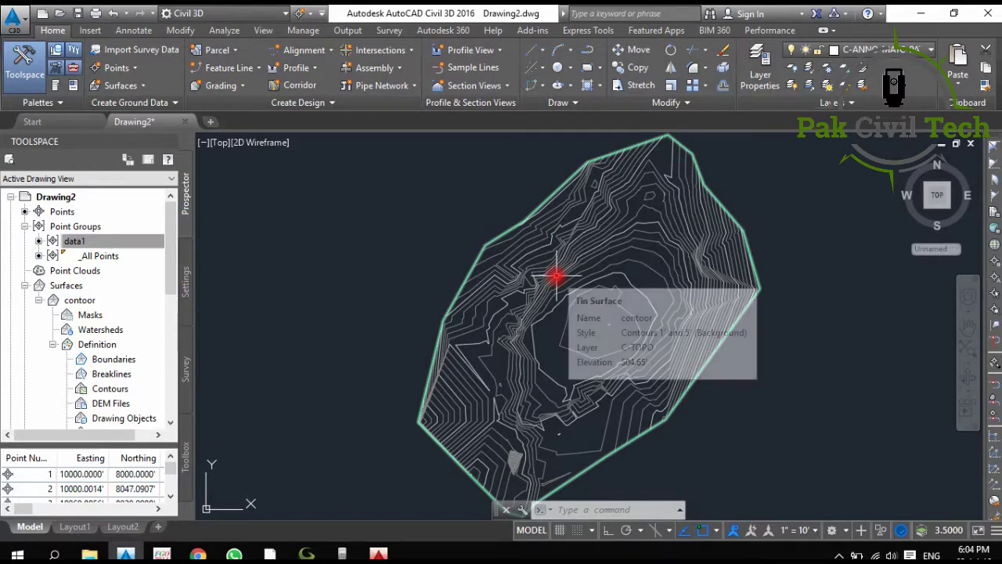
Open the contoor surface's properties and edit its contour style's Display settings.
{"action": "left_click", "coordinate": [556, 275]}
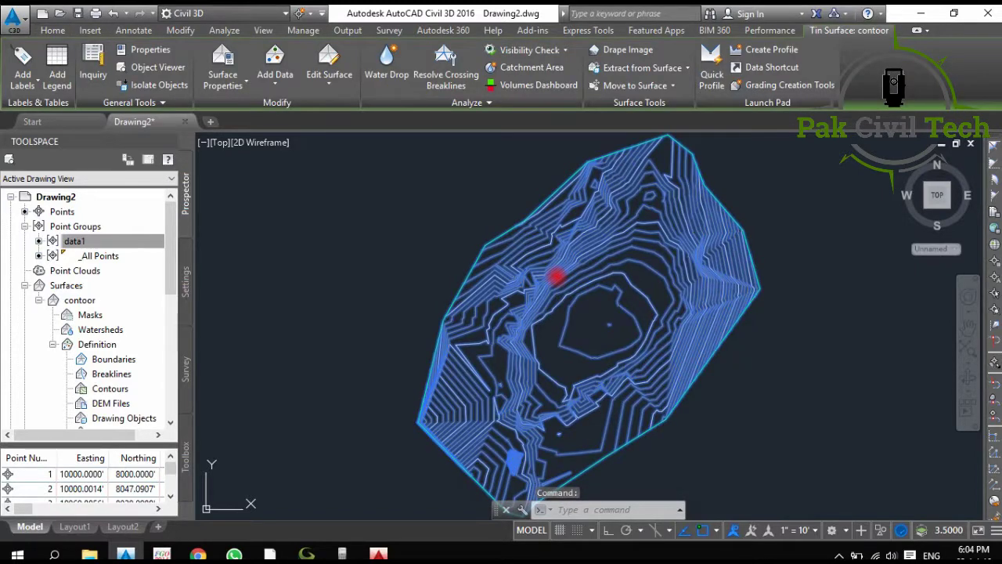
{"action": "right_click", "coordinate": [556, 277]}
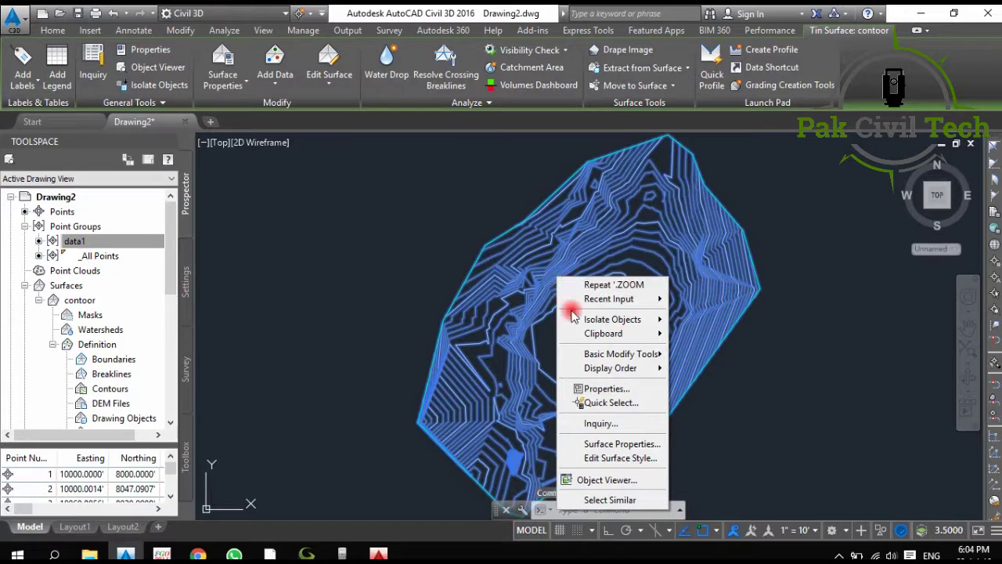
{"action": "left_click", "coordinate": [613, 446]}
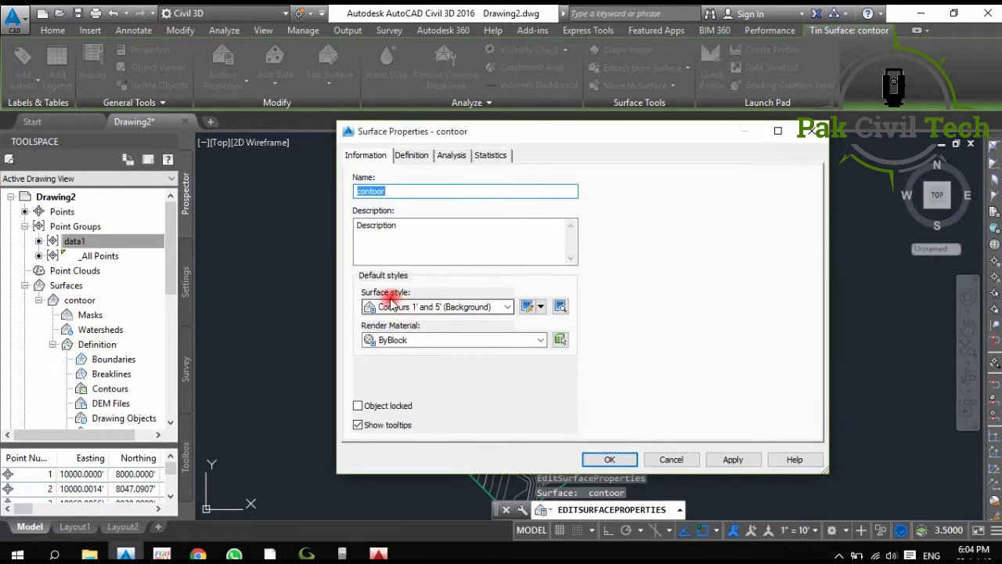
{"action": "left_click", "coordinate": [526, 308]}
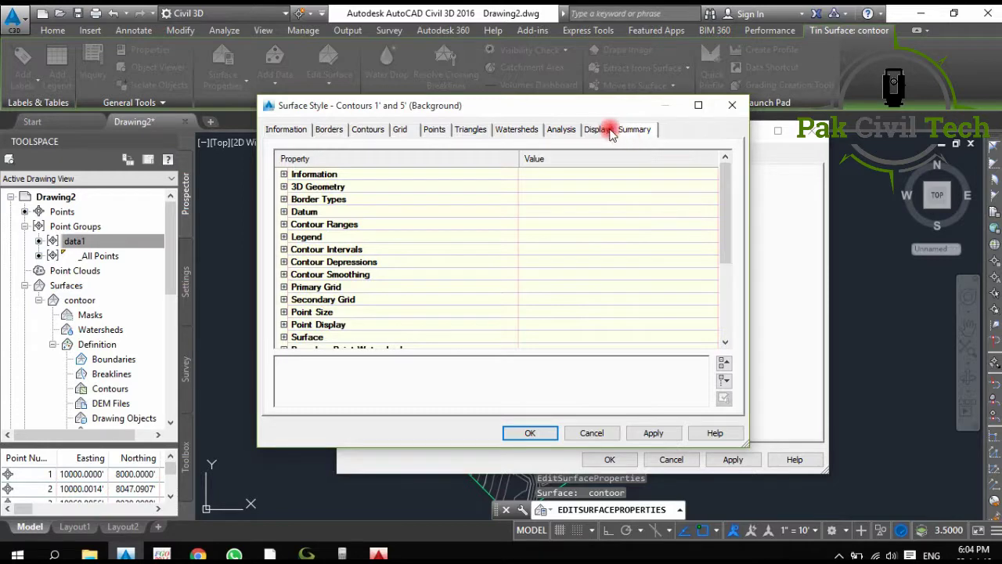
{"action": "left_click", "coordinate": [291, 132]}
{"action": "left_click", "coordinate": [327, 130]}
{"action": "left_click", "coordinate": [367, 130]}
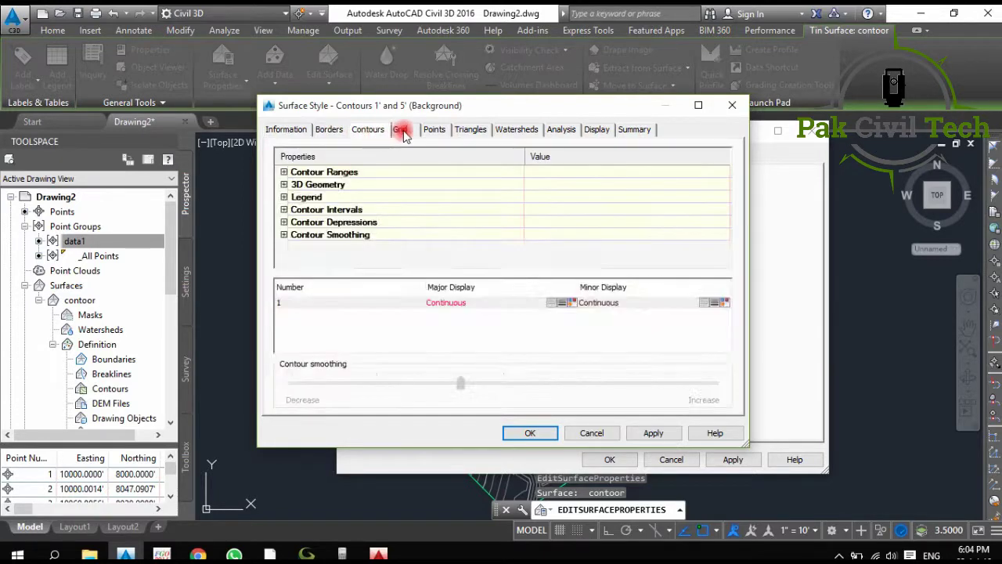
{"action": "left_click", "coordinate": [400, 130]}
{"action": "left_click", "coordinate": [595, 132]}
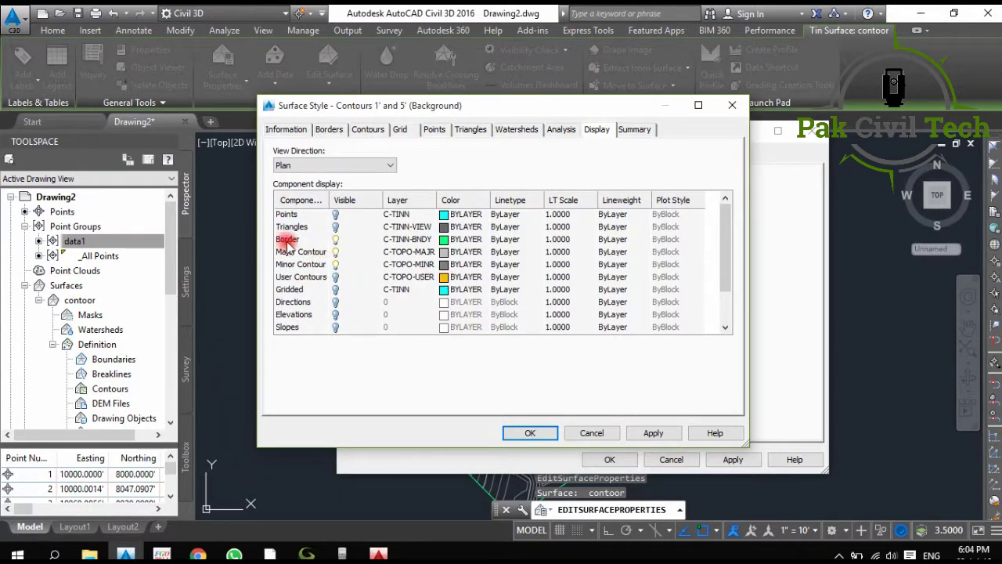
Make major and minor contours visible and set major contours to yellow.
{"action": "left_click", "coordinate": [335, 252]}
{"action": "left_click", "coordinate": [335, 263]}
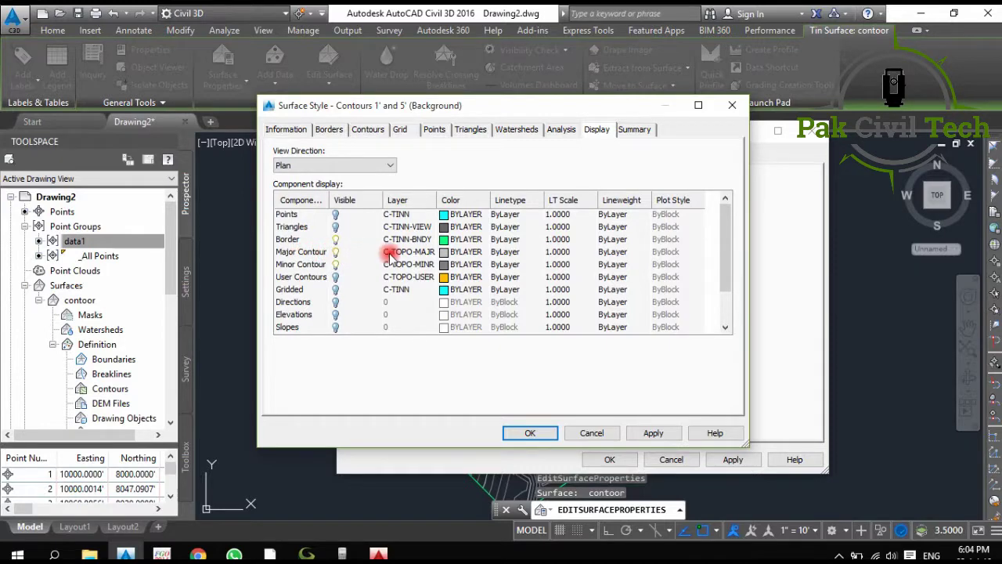
{"action": "left_click", "coordinate": [446, 254]}
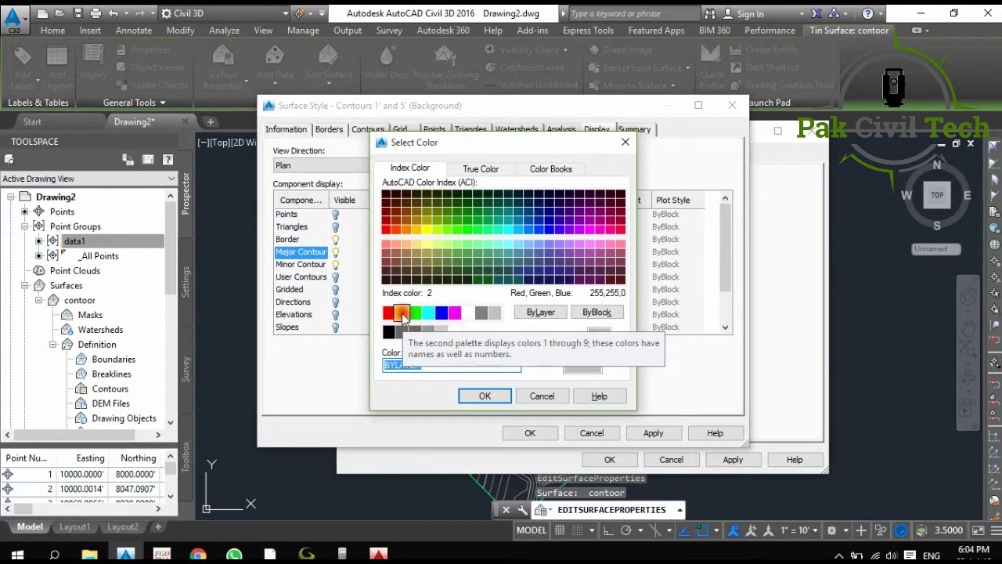
{"action": "left_click", "coordinate": [402, 314]}
{"action": "left_click", "coordinate": [487, 395]}
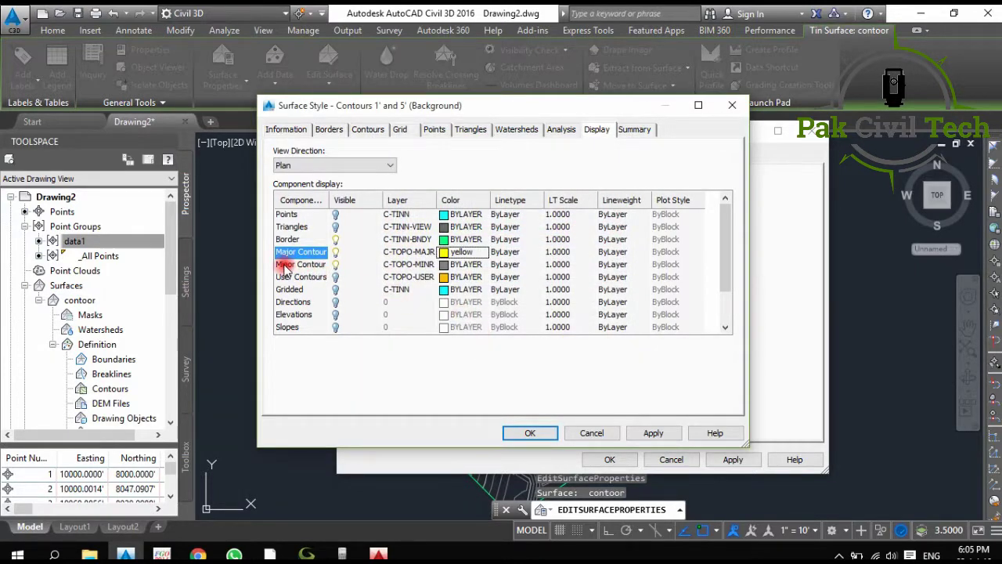
Set minor contours to red, then apply and close the style and surface properties.
{"action": "left_click", "coordinate": [445, 266]}
{"action": "left_click", "coordinate": [445, 266]}
{"action": "left_click", "coordinate": [388, 314]}
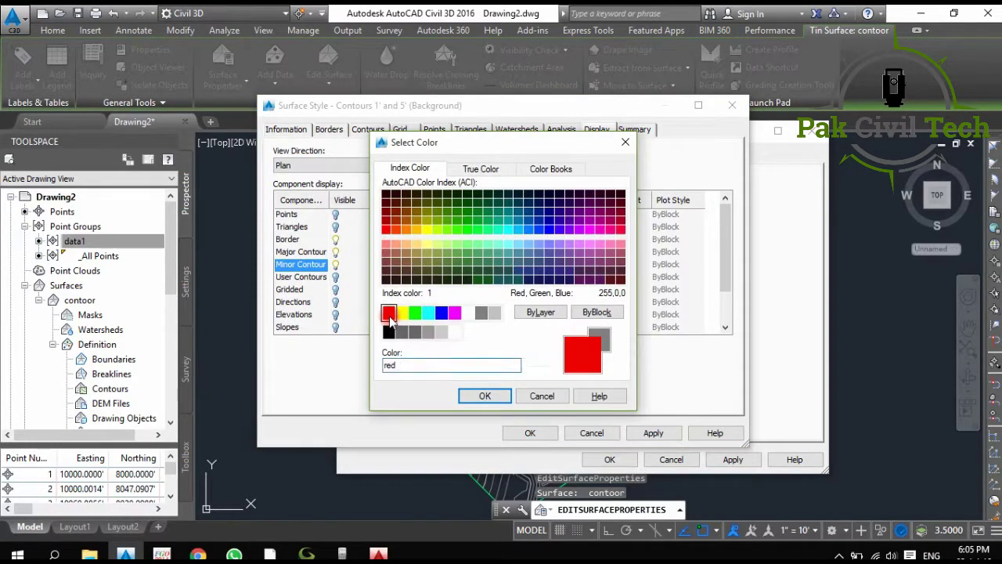
{"action": "left_click", "coordinate": [481, 396]}
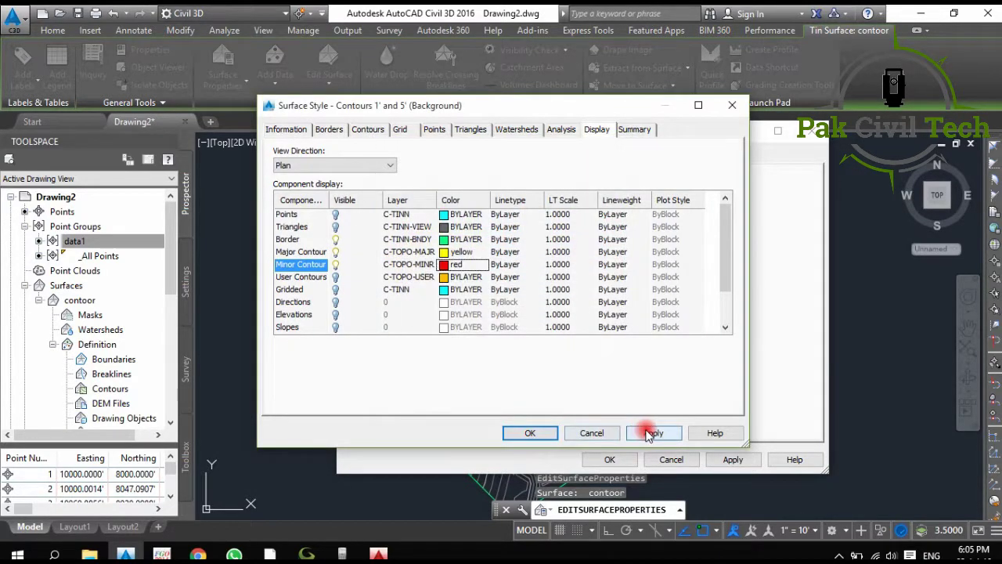
{"action": "left_click", "coordinate": [649, 436]}
{"action": "left_click", "coordinate": [547, 435]}
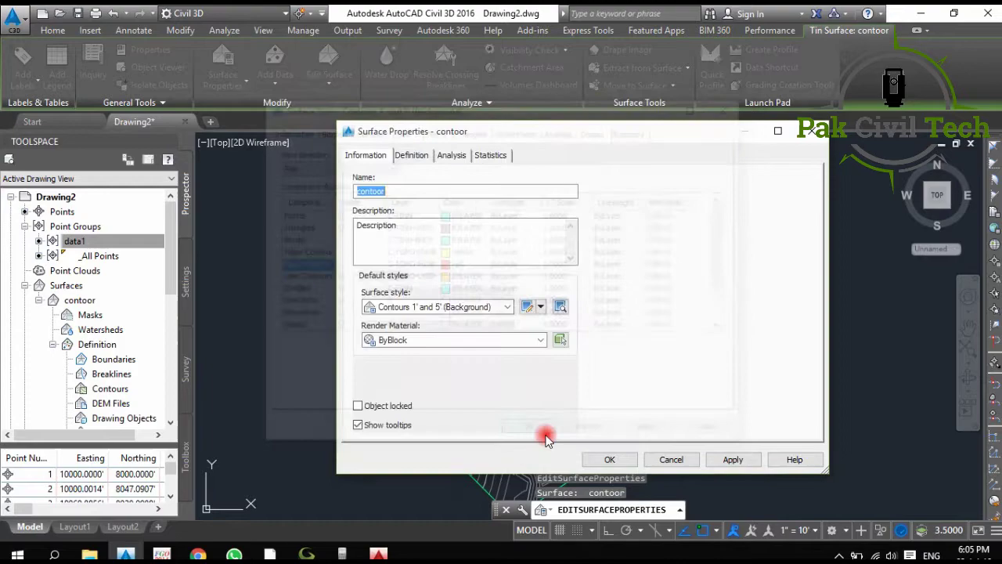
{"action": "left_click", "coordinate": [721, 460]}
{"action": "left_click", "coordinate": [681, 462]}
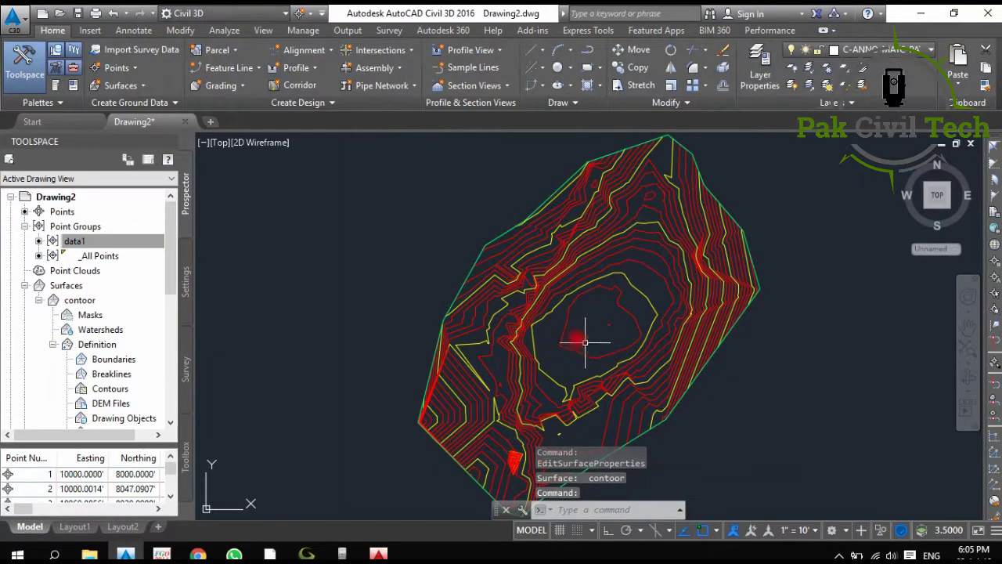
{"action": "middle_click_drag", "start_coordinate": [585, 342], "coordinate": [489, 321]}
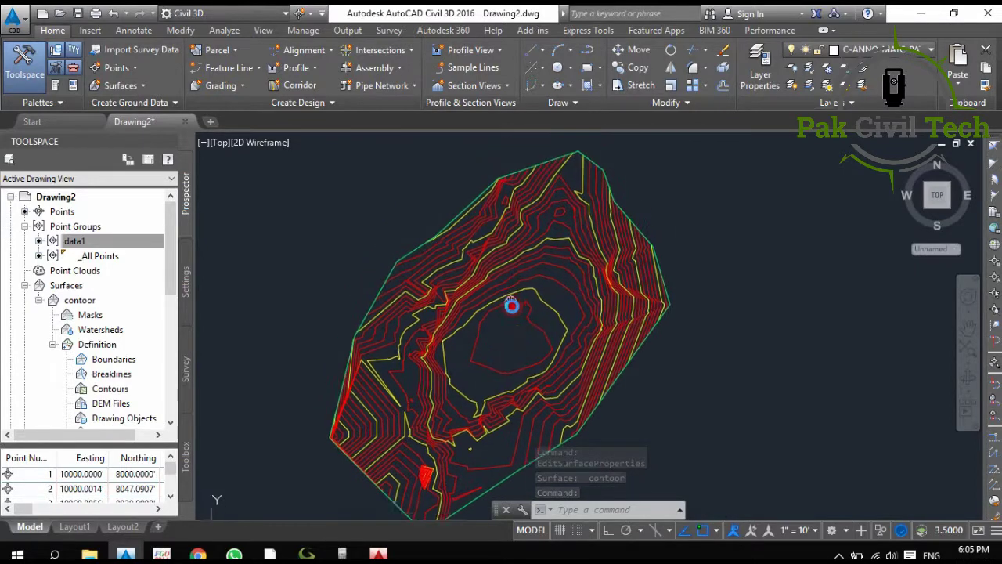
{"action": "middle_click_drag", "start_coordinate": [505, 267], "coordinate": [520, 295]}
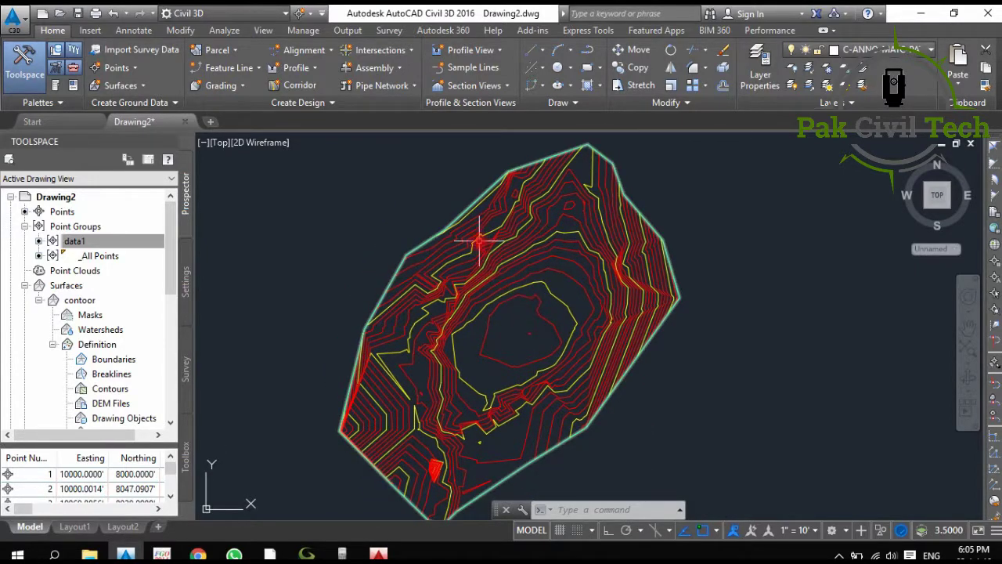
{"action": "scroll", "coordinate": [448, 252], "scroll_direction": "up", "scroll_amount": 4}
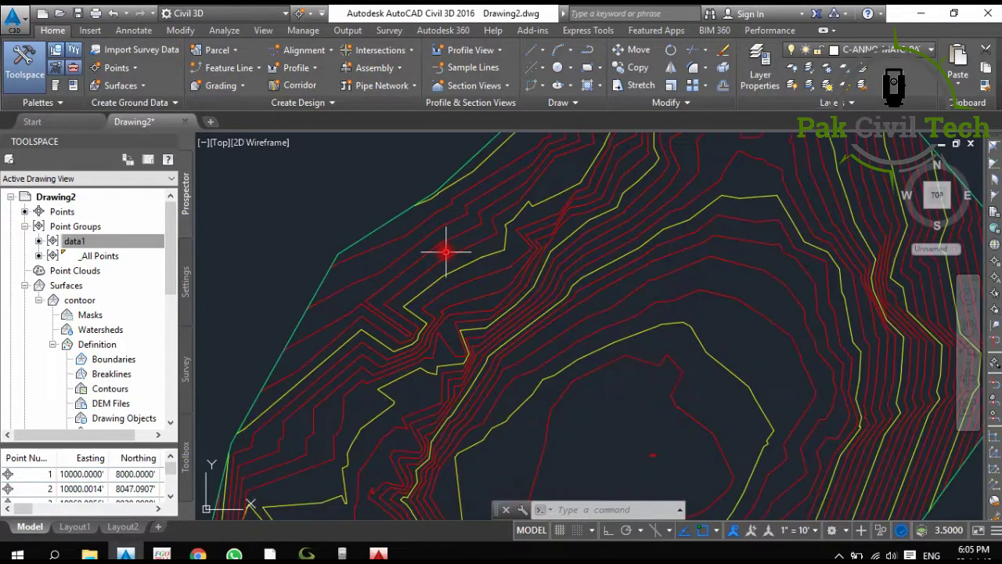
{"action": "scroll", "coordinate": [501, 274], "scroll_direction": "down", "scroll_amount": 5}
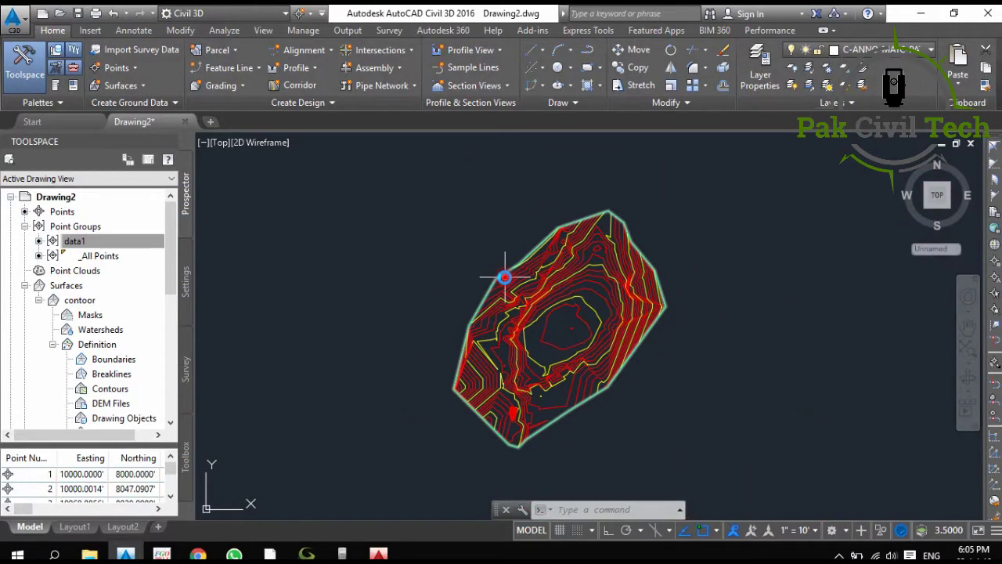
{"action": "scroll", "coordinate": [504, 277], "scroll_direction": "up", "scroll_amount": 3}
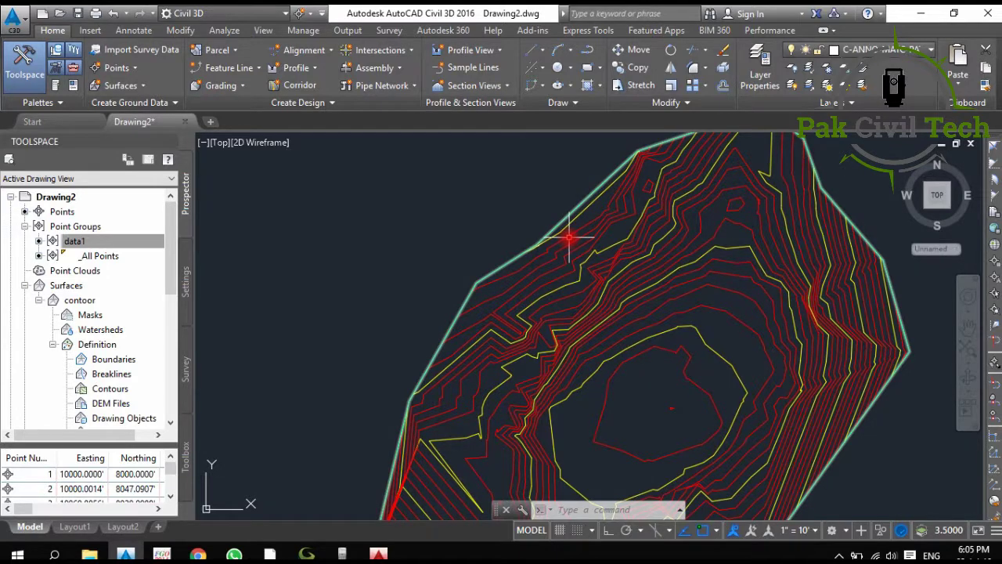
{"action": "scroll", "coordinate": [575, 236], "scroll_direction": "down", "scroll_amount": 2}
Select the contoor surface and open its Add Labels list of contour label types.
{"action": "scroll", "coordinate": [570, 270], "scroll_direction": "down", "scroll_amount": 1}
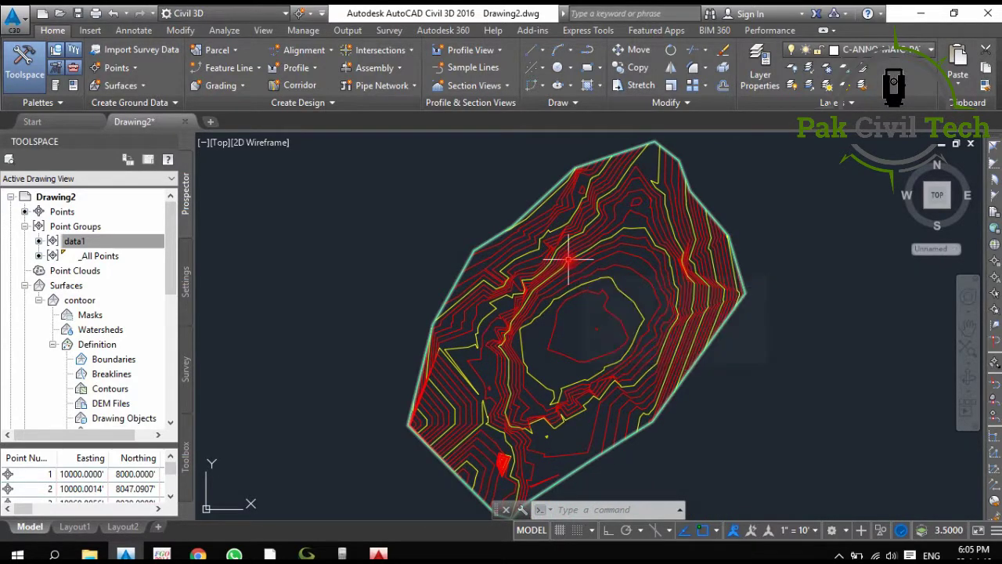
{"action": "left_click", "coordinate": [569, 259]}
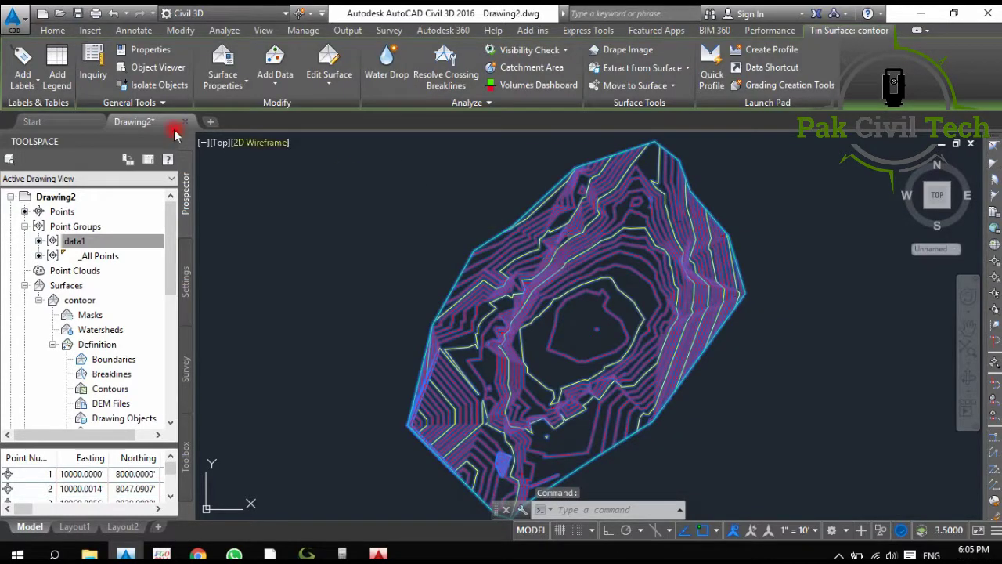
{"action": "left_click", "coordinate": [25, 82]}
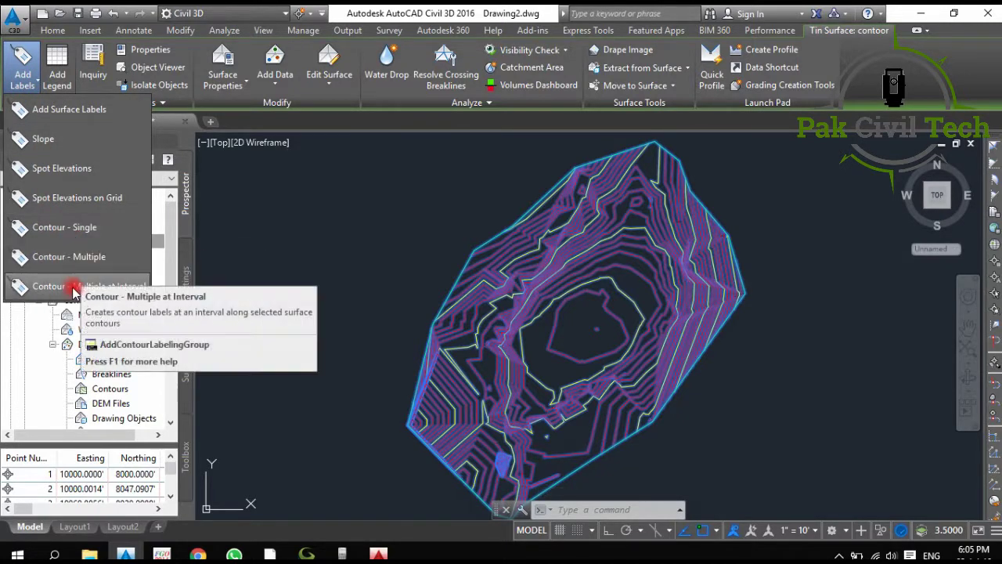
{"action": "left_click", "coordinate": [137, 302]}
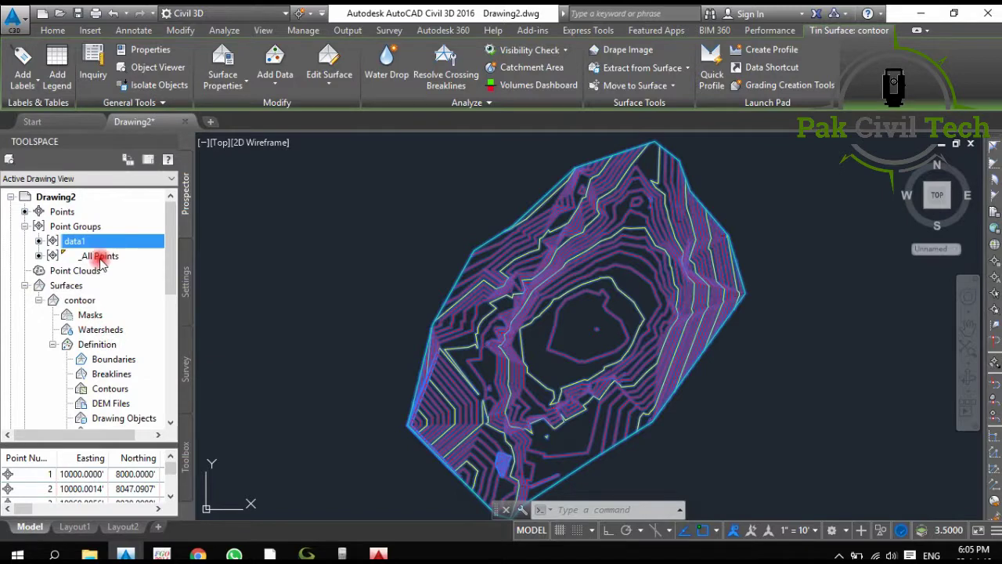
{"action": "left_click", "coordinate": [22, 75]}
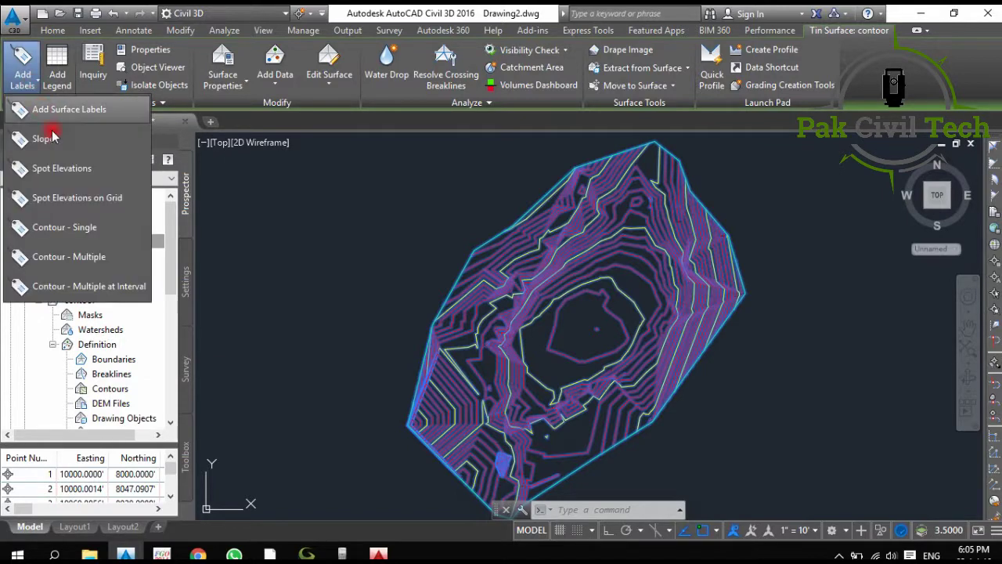
Place single contour labels on the 491.00, 492.00, 493.00, 494.00 (twice) and 495.00 contours.
{"action": "left_click", "coordinate": [88, 228]}
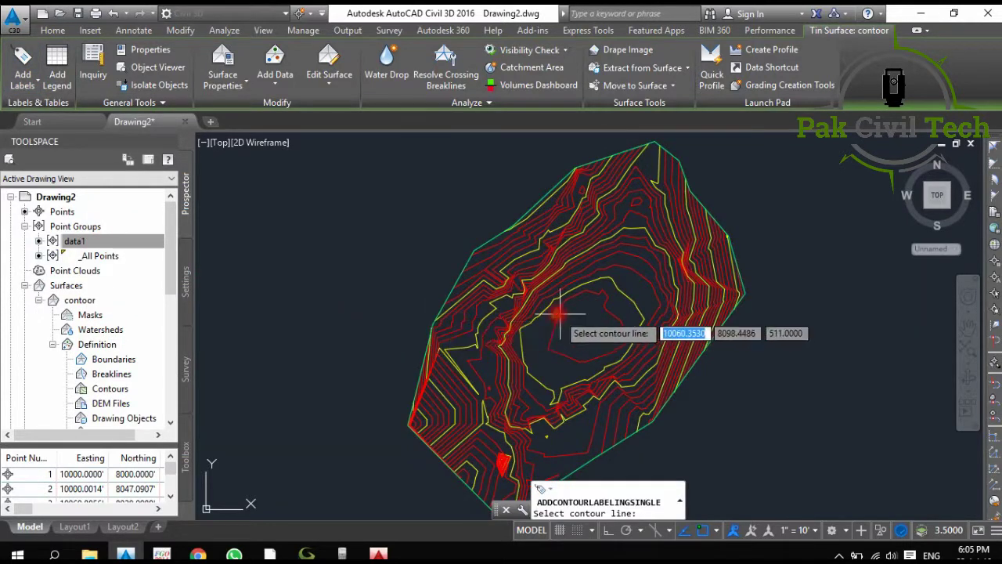
{"action": "scroll", "coordinate": [513, 249], "scroll_direction": "up", "scroll_amount": 3}
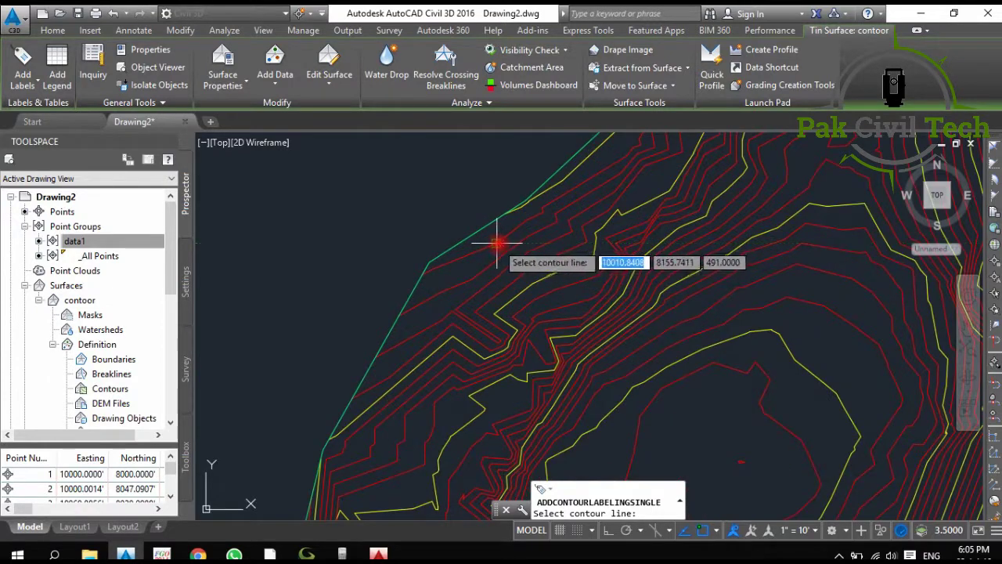
{"action": "scroll", "coordinate": [493, 249], "scroll_direction": "up", "scroll_amount": 3}
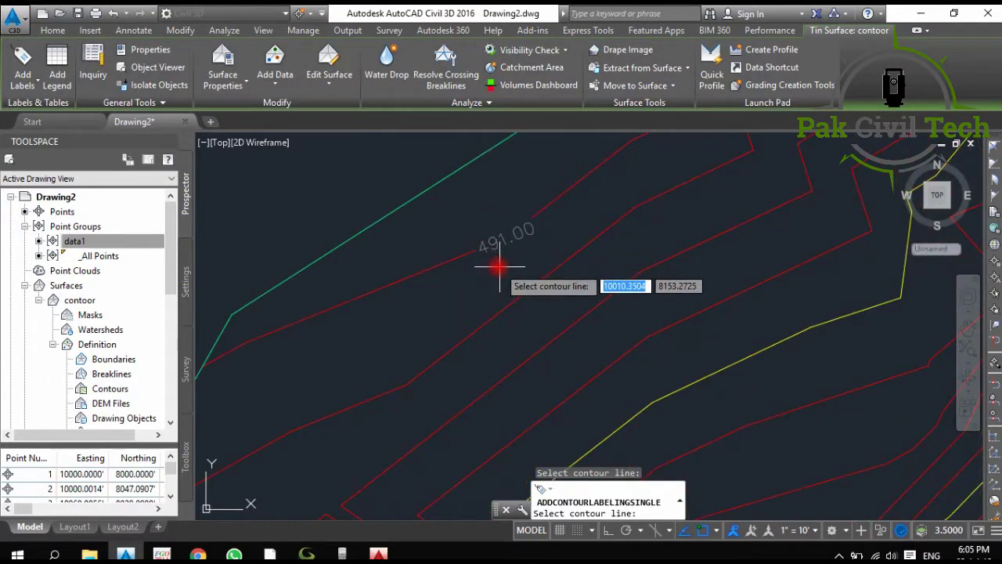
{"action": "left_click", "coordinate": [498, 317]}
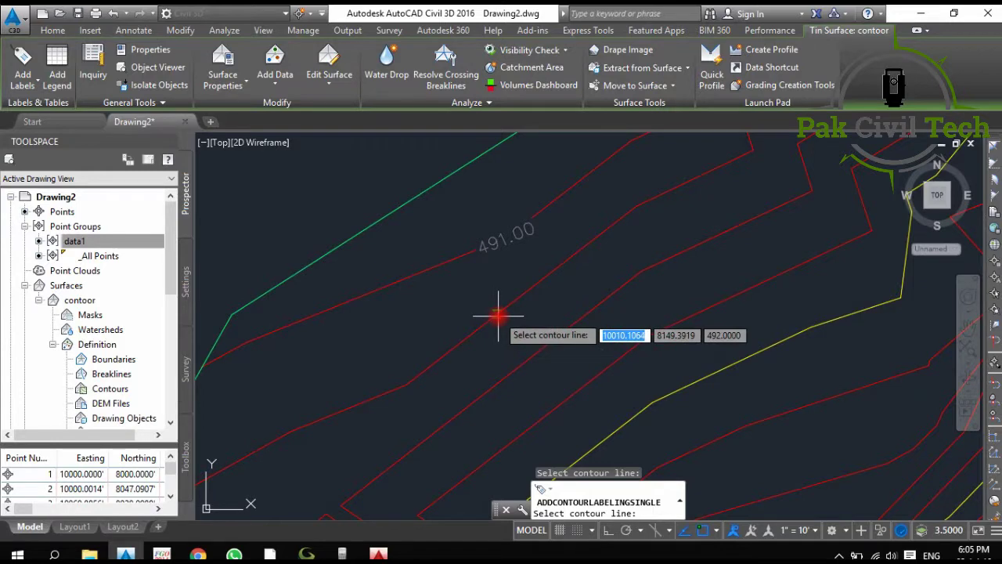
{"action": "left_click", "coordinate": [541, 347]}
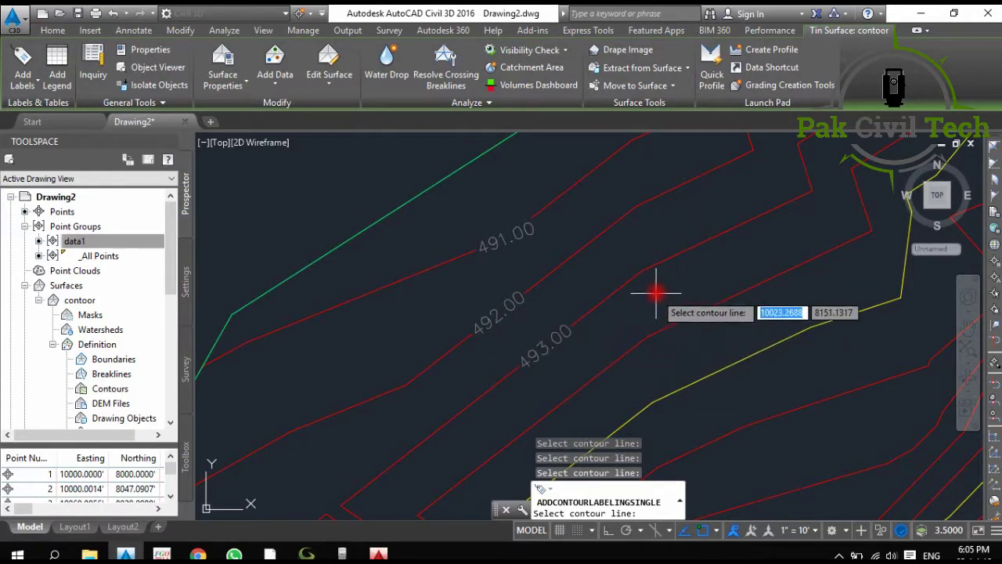
{"action": "left_click", "coordinate": [695, 315]}
{"action": "left_click", "coordinate": [832, 244]}
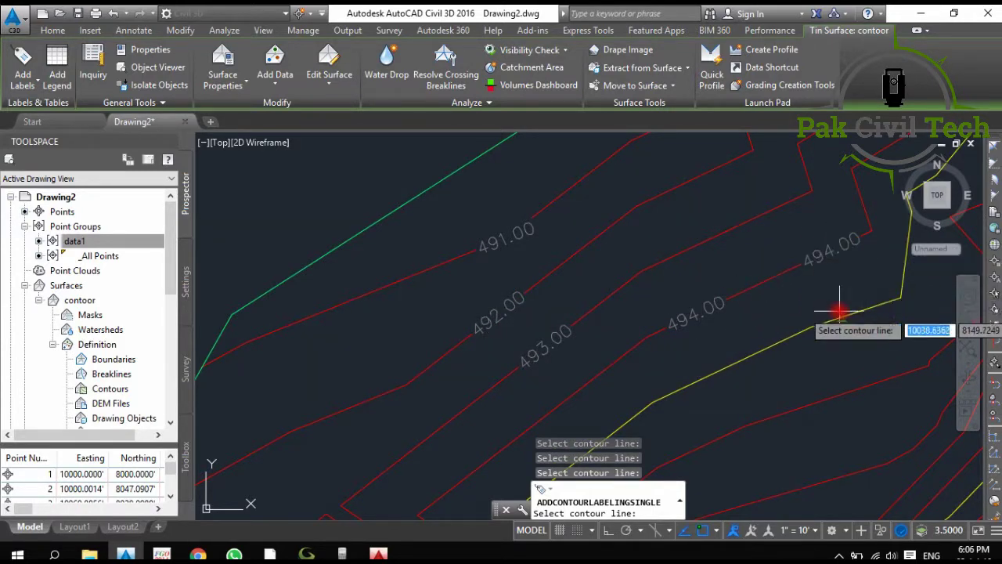
{"action": "scroll", "coordinate": [830, 321], "scroll_direction": "down", "scroll_amount": 3}
{"action": "middle_click_drag", "start_coordinate": [805, 331], "coordinate": [637, 242]}
{"action": "left_click", "coordinate": [636, 242]}
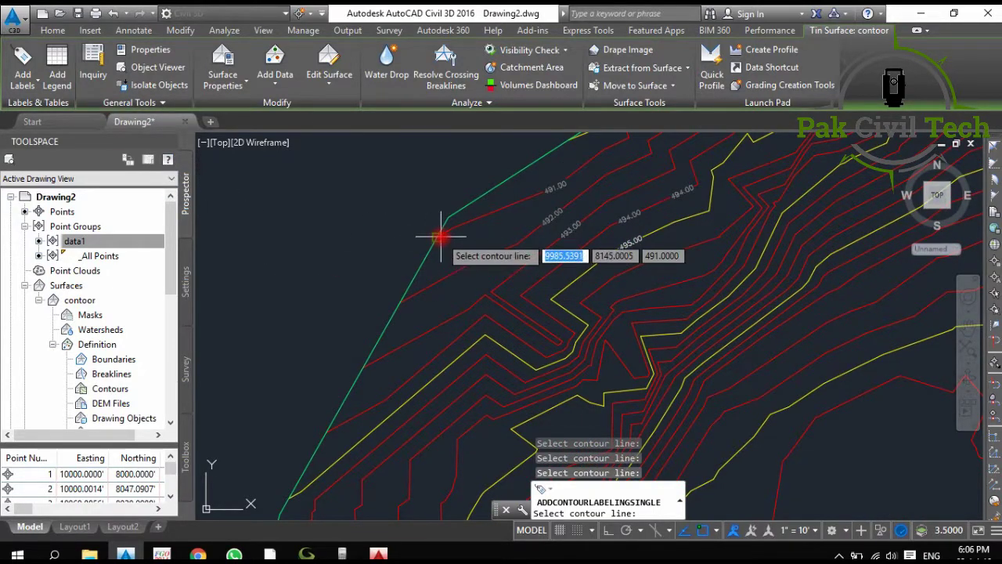
End single contour labelling and pan back to the whole surface.
{"action": "left_click", "coordinate": [35, 86]}
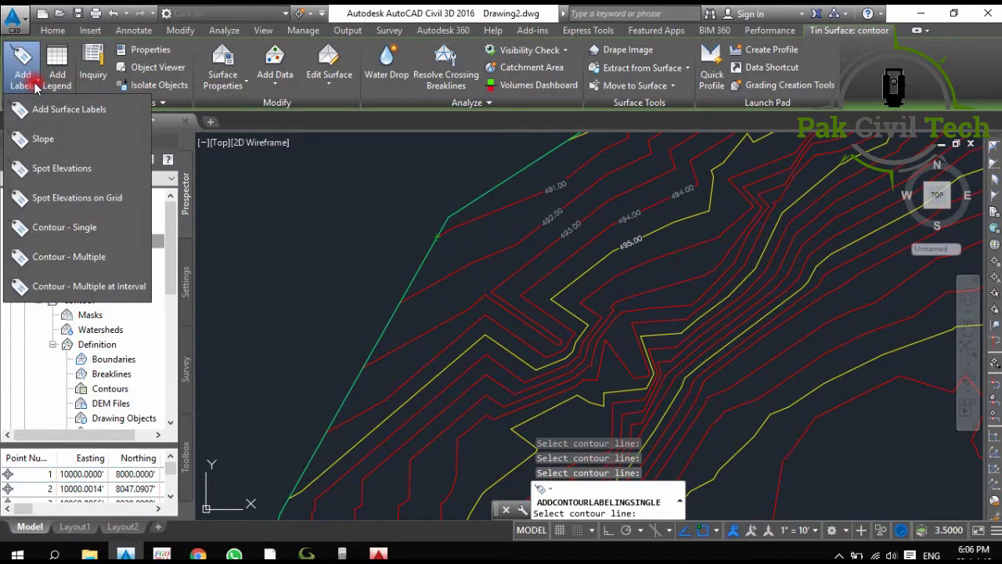
{"action": "key", "text": "Escape"}
{"action": "key", "text": "Escape"}
{"action": "key", "text": "Escape"}
{"action": "scroll", "coordinate": [600, 271], "scroll_direction": "down", "scroll_amount": 3}
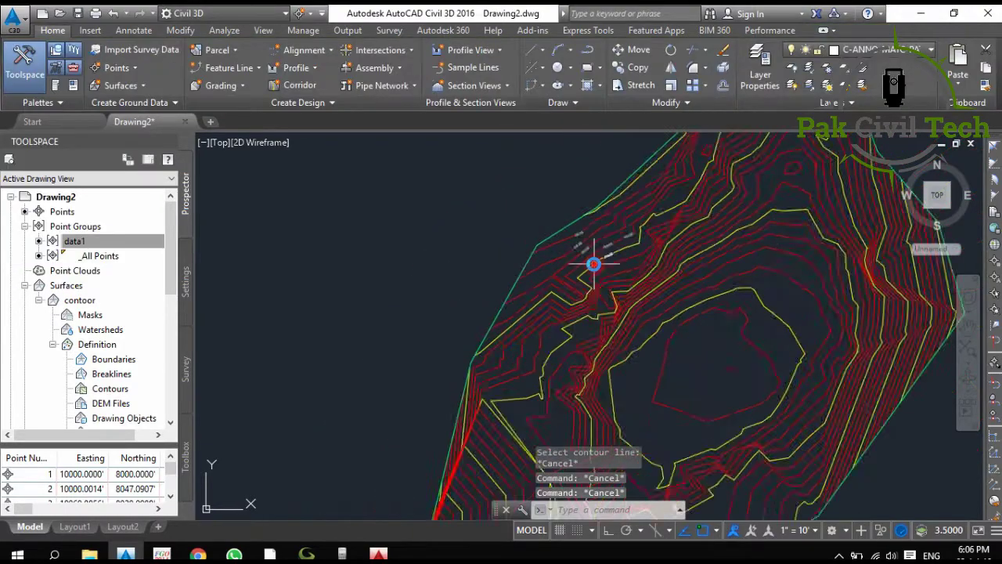
{"action": "middle_click_drag", "start_coordinate": [592, 263], "coordinate": [527, 260]}
{"action": "scroll", "coordinate": [480, 233], "scroll_direction": "up", "scroll_amount": 5}
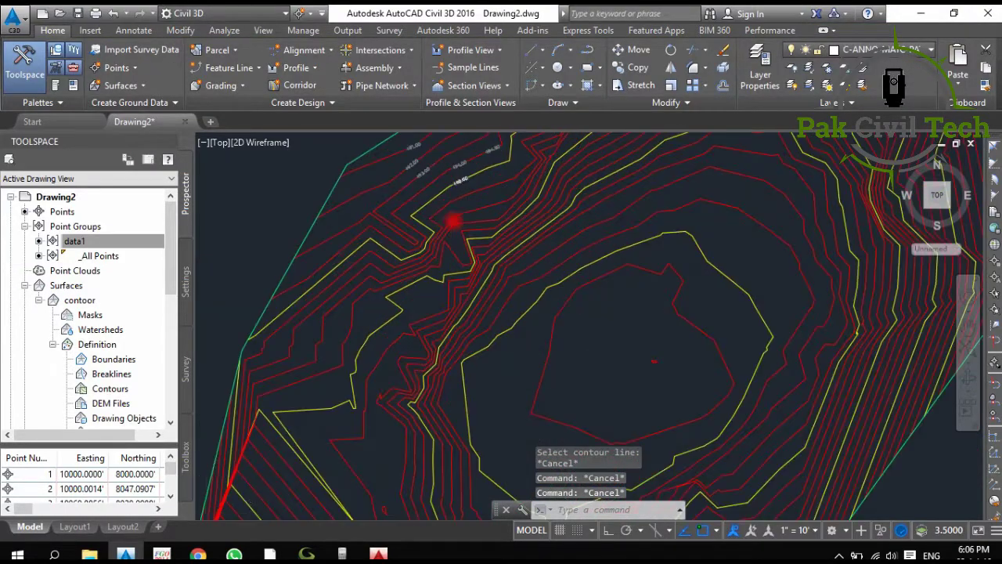
{"action": "scroll", "coordinate": [476, 226], "scroll_direction": "down", "scroll_amount": 5}
Add Contour - Multiple labels along a two-point line across the eastern slope, from 484.00 upward.
{"action": "left_click", "coordinate": [476, 223]}
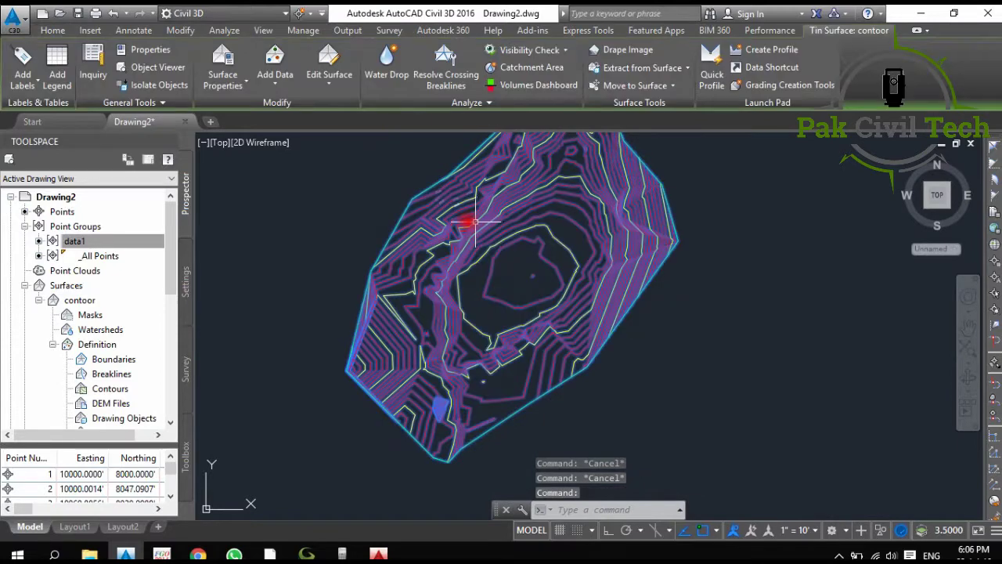
{"action": "left_click", "coordinate": [31, 88]}
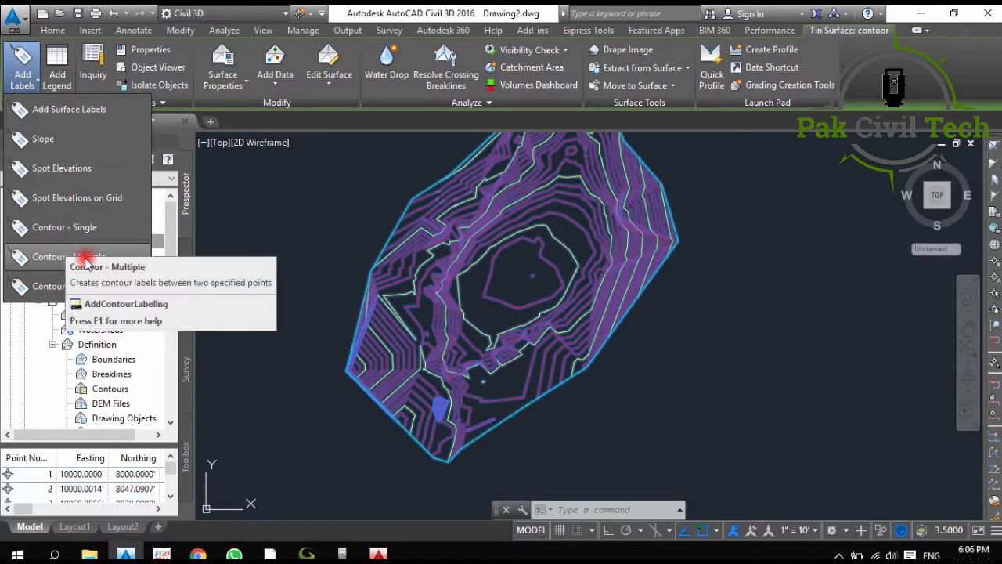
{"action": "left_click", "coordinate": [53, 262]}
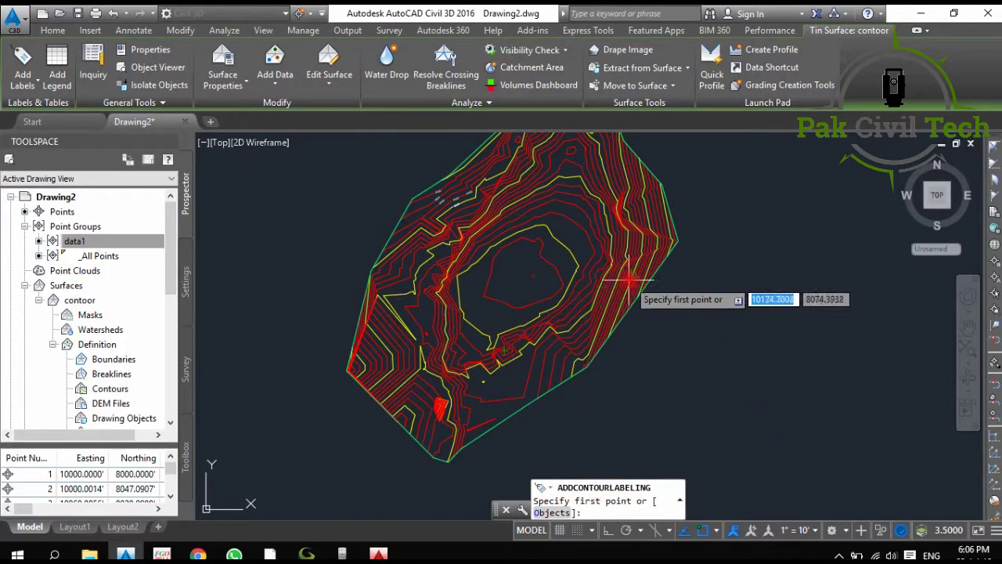
{"action": "scroll", "coordinate": [661, 192], "scroll_direction": "up", "scroll_amount": 2}
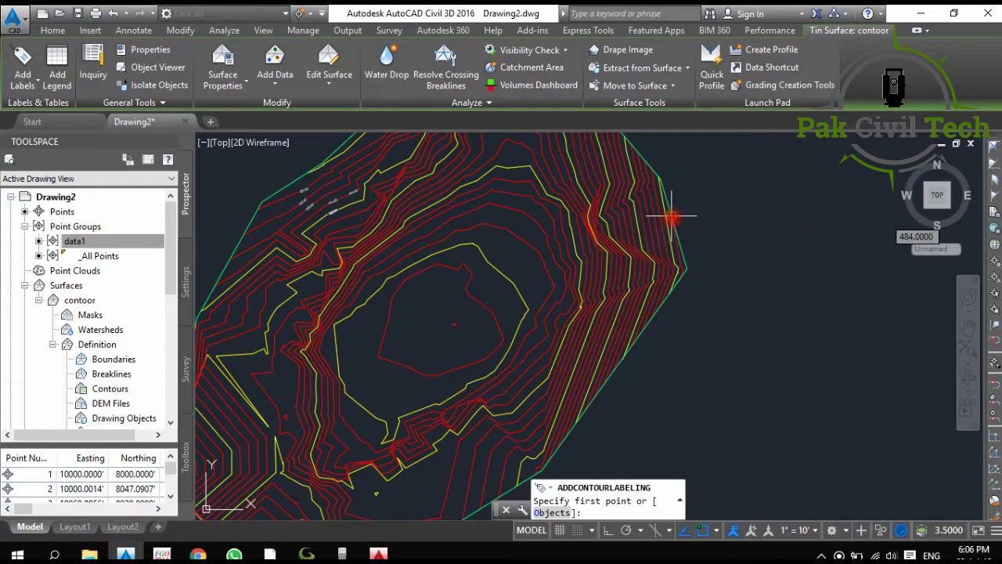
{"action": "left_click", "coordinate": [670, 216]}
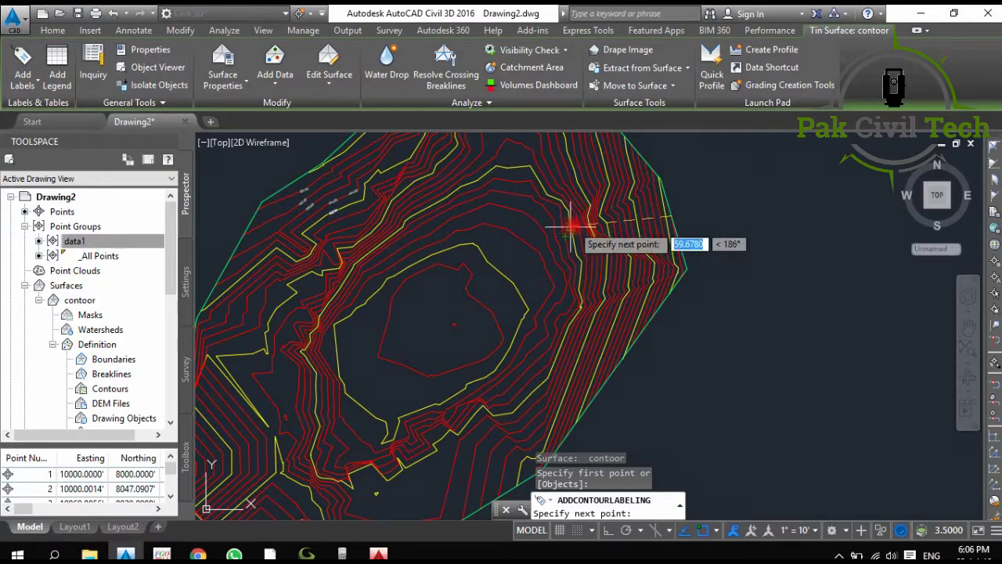
{"action": "left_click", "coordinate": [569, 225]}
{"action": "scroll", "coordinate": [597, 223], "scroll_direction": "up", "scroll_amount": 2}
{"action": "scroll", "coordinate": [611, 224], "scroll_direction": "up", "scroll_amount": 2}
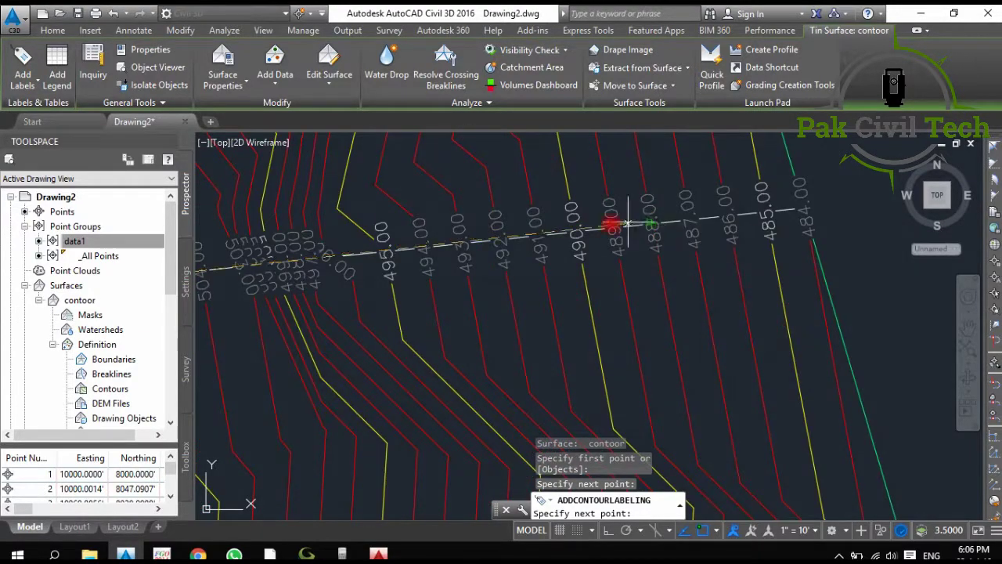
{"action": "middle_click_drag", "start_coordinate": [352, 261], "coordinate": [422, 255]}
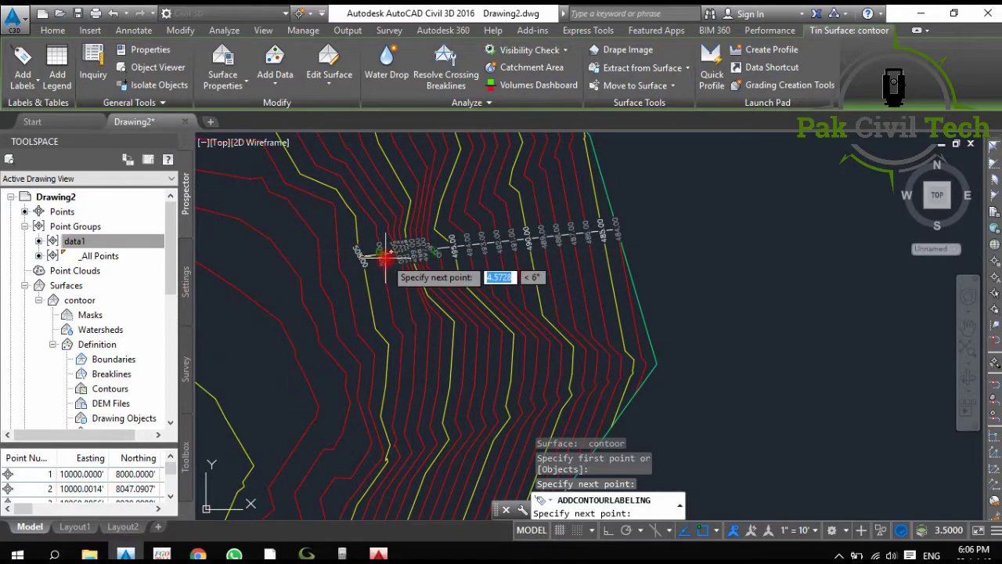
{"action": "key", "text": "Return"}
Set the annotation scale to 1" = 10' after briefly choosing 1" = 30'.
{"action": "key", "text": "Escape"}
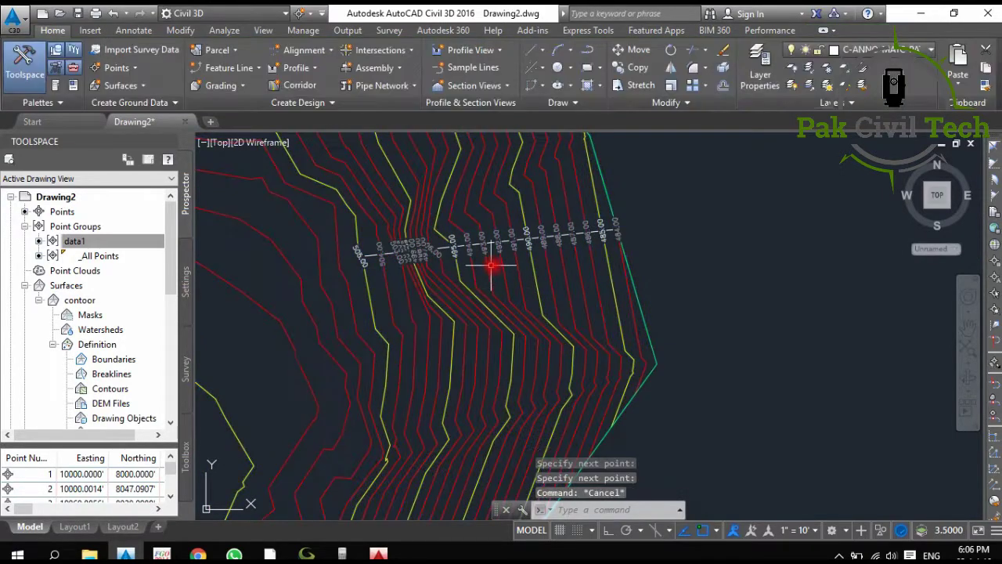
{"action": "left_click", "coordinate": [816, 536]}
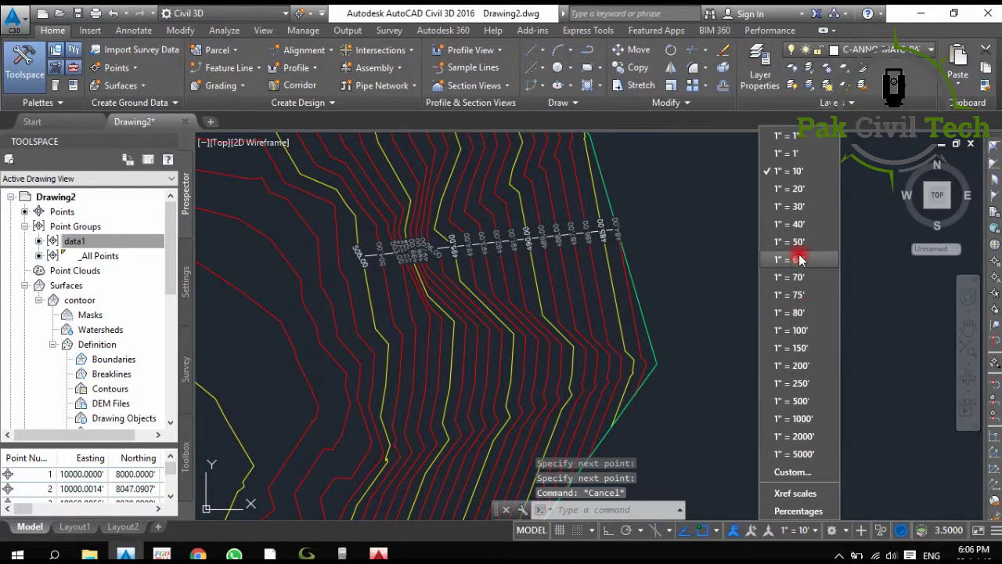
{"action": "left_click", "coordinate": [800, 205]}
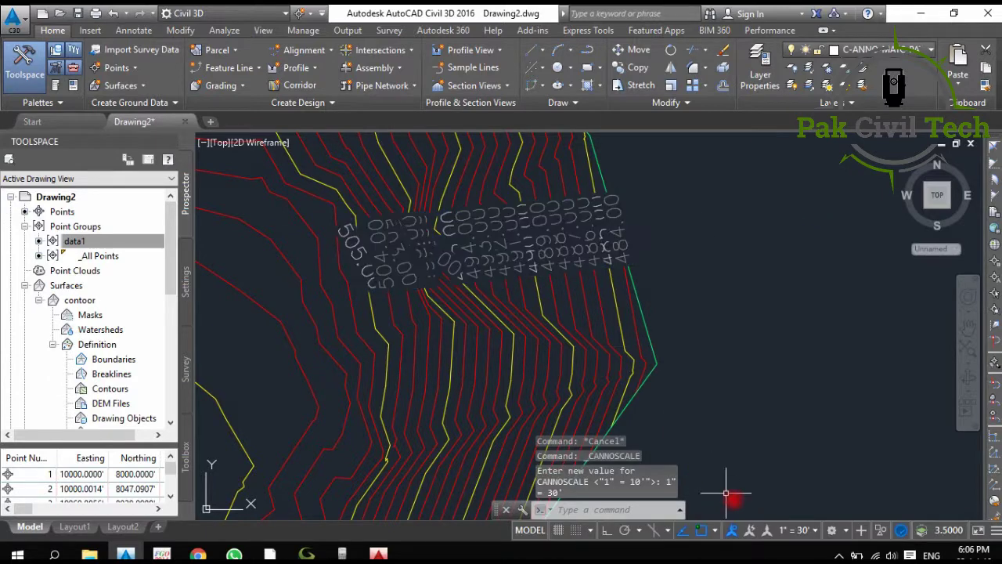
{"action": "left_click", "coordinate": [806, 532]}
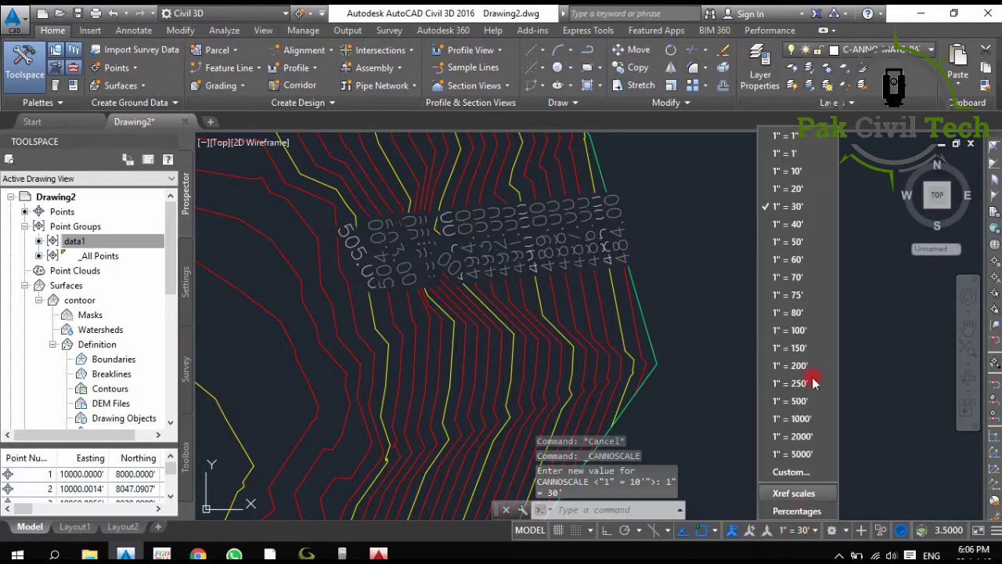
{"action": "left_click", "coordinate": [799, 170]}
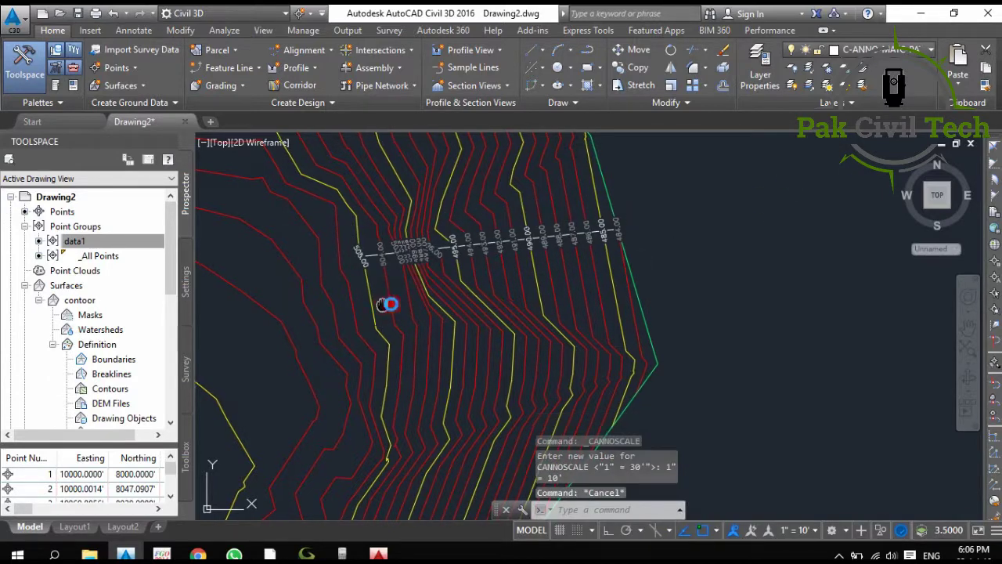
Zoom out, centre the contour surface, and select it.
{"action": "scroll", "coordinate": [486, 304], "scroll_direction": "down", "scroll_amount": 3}
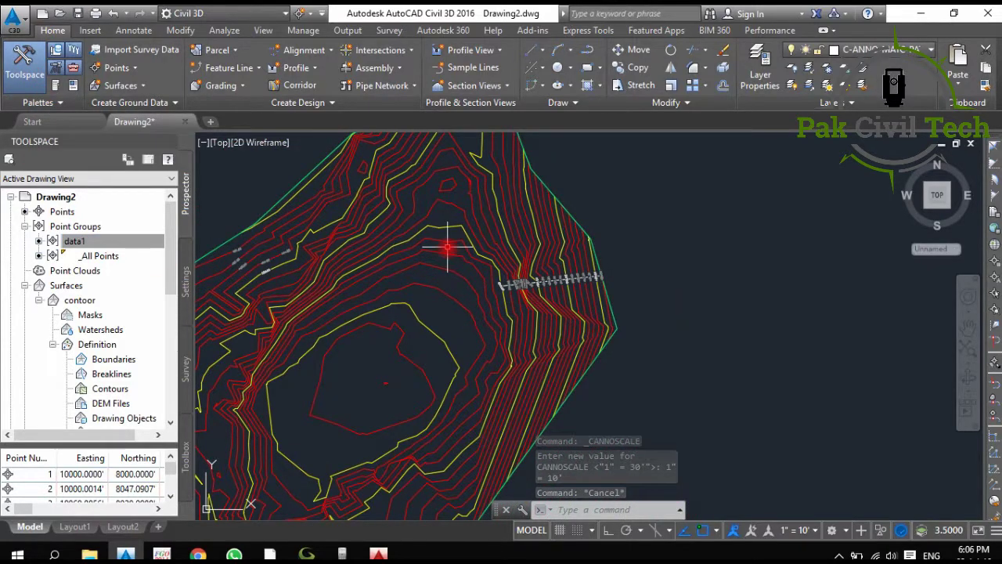
{"action": "scroll", "coordinate": [556, 260], "scroll_direction": "down", "scroll_amount": 2}
{"action": "middle_click_drag", "start_coordinate": [530, 255], "coordinate": [613, 259]}
{"action": "left_click", "coordinate": [521, 252]}
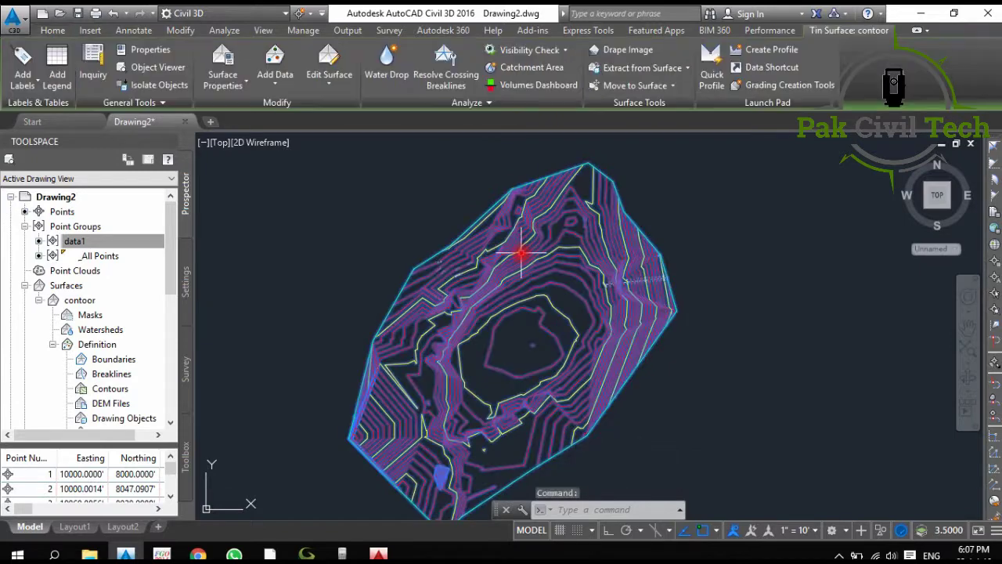
Start Contour - Multiple at Interval labelling with its first point on the surface's top edge.
{"action": "left_click", "coordinate": [30, 90]}
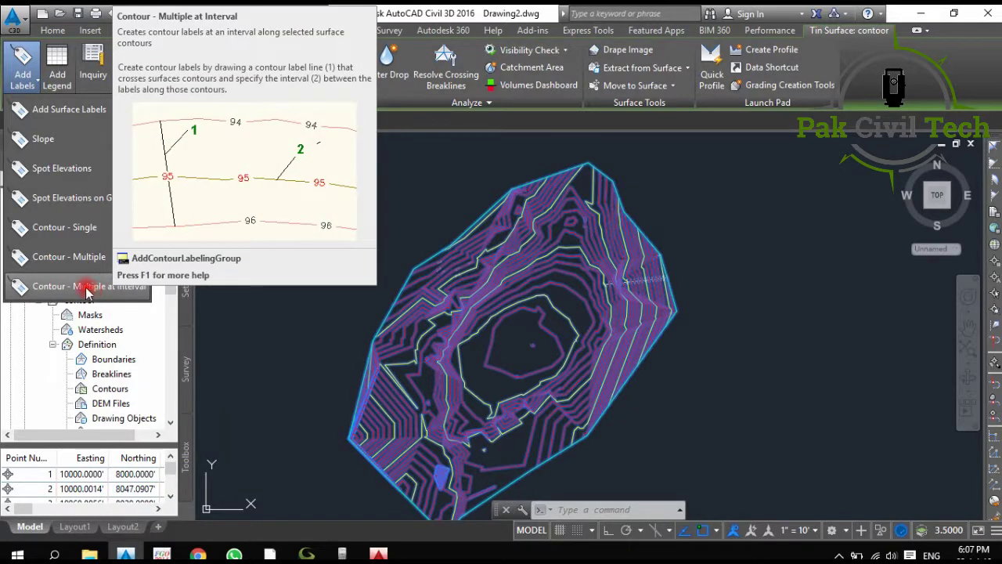
{"action": "left_click", "coordinate": [88, 290]}
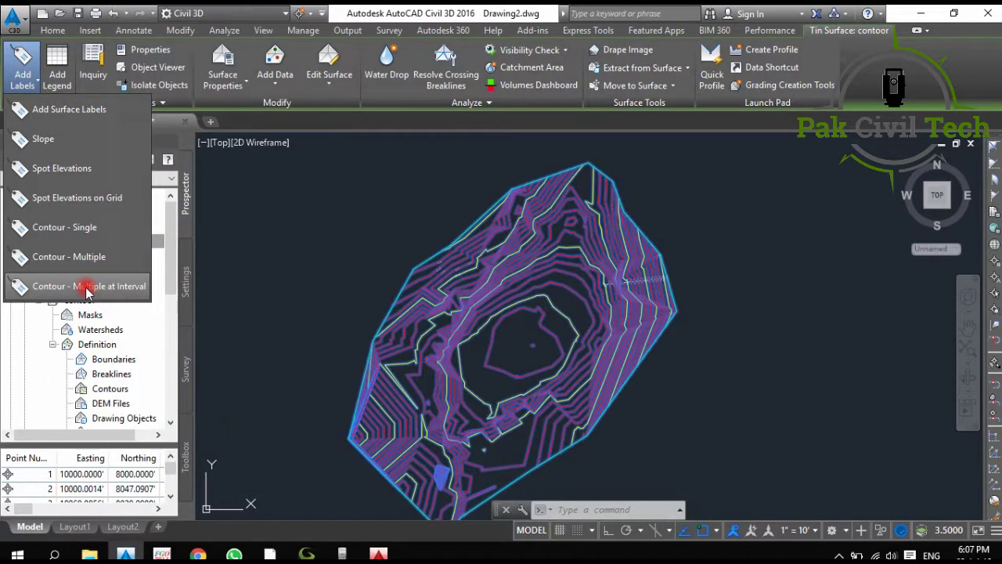
{"action": "left_click", "coordinate": [87, 289]}
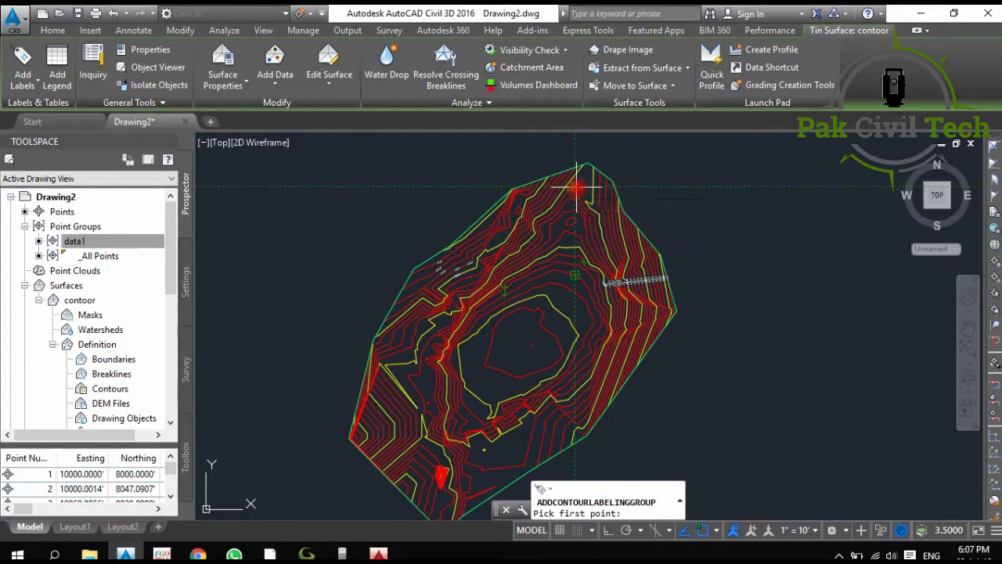
{"action": "scroll", "coordinate": [577, 188], "scroll_direction": "up", "scroll_amount": 3}
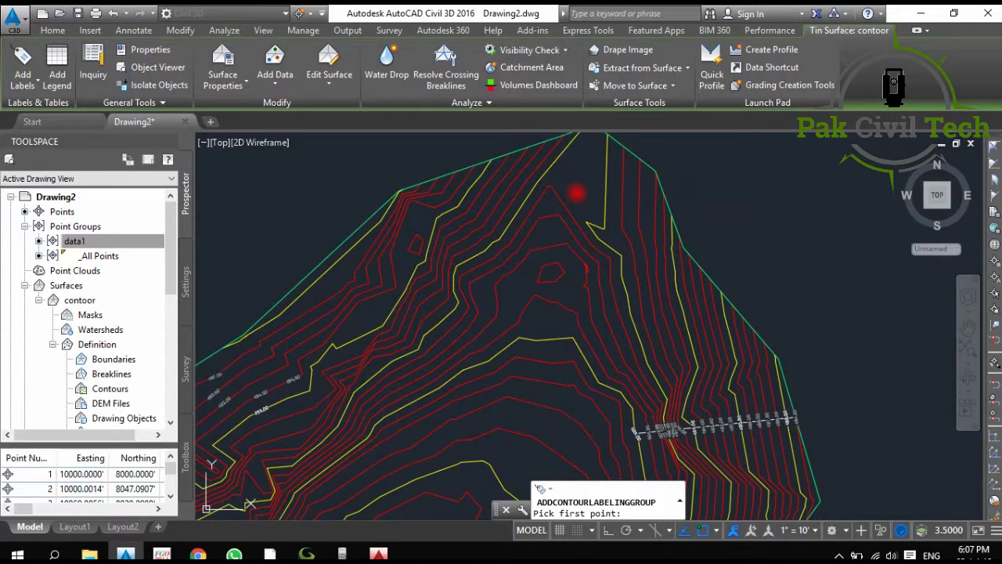
{"action": "left_click", "coordinate": [576, 193]}
{"action": "scroll", "coordinate": [549, 223], "scroll_direction": "down", "scroll_amount": 3}
{"action": "scroll", "coordinate": [544, 345], "scroll_direction": "down", "scroll_amount": 2}
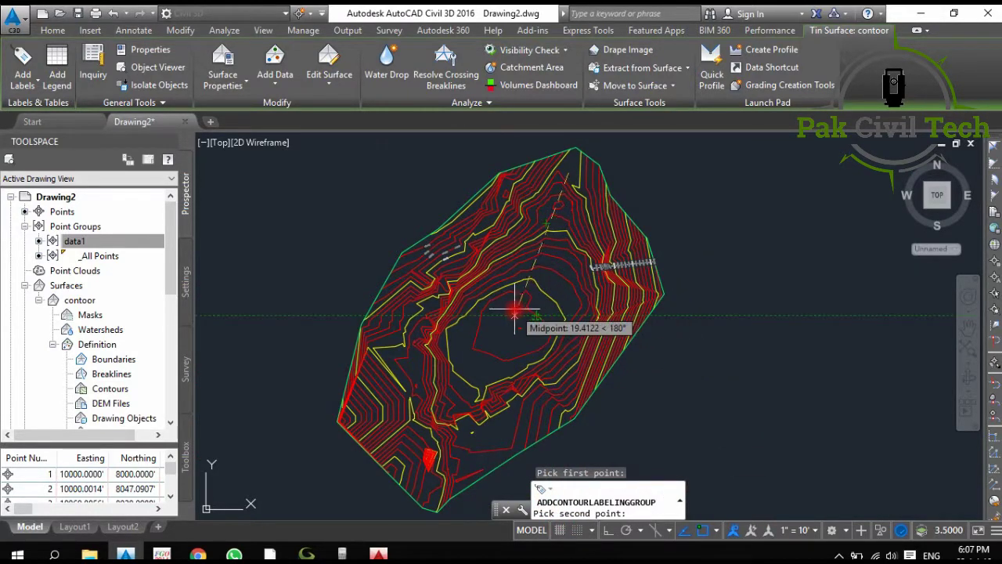
End the contour label line at the surface centre with a 50 label interval, then cancel the repeated command.
{"action": "left_click", "coordinate": [514, 314]}
{"action": "type", "text": "50"}
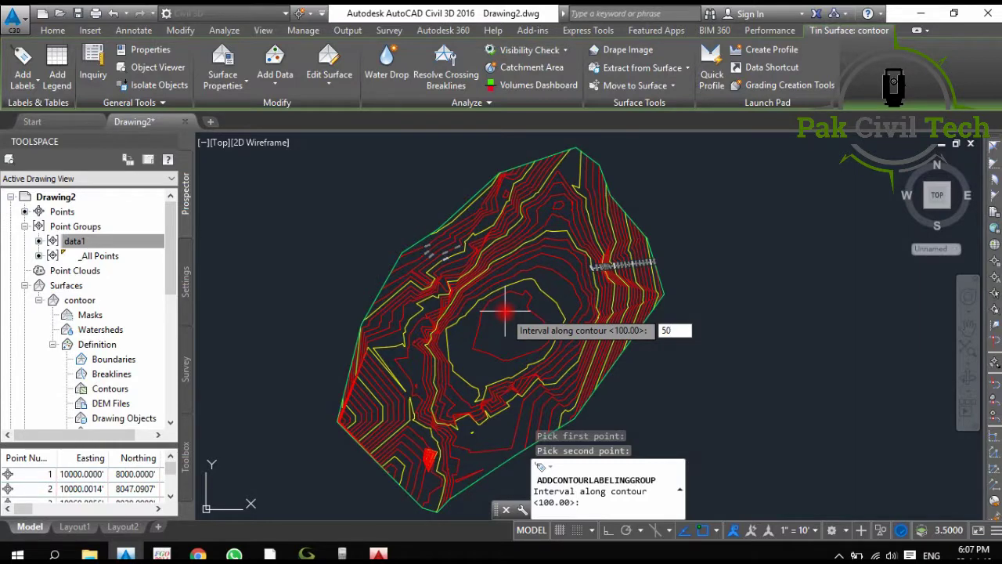
{"action": "key", "text": "Return"}
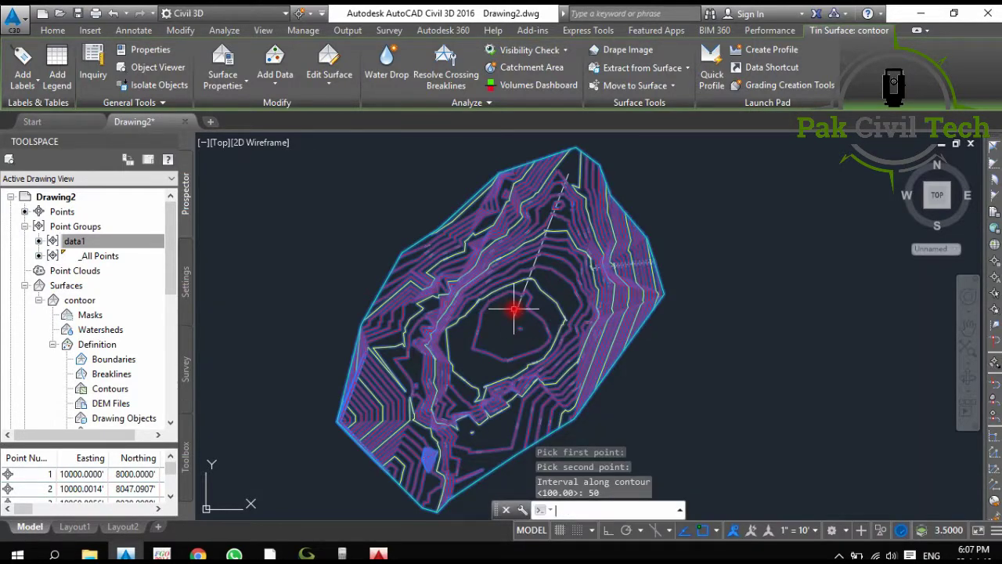
{"action": "key", "text": "Return"}
{"action": "scroll", "coordinate": [548, 219], "scroll_direction": "up", "scroll_amount": 2}
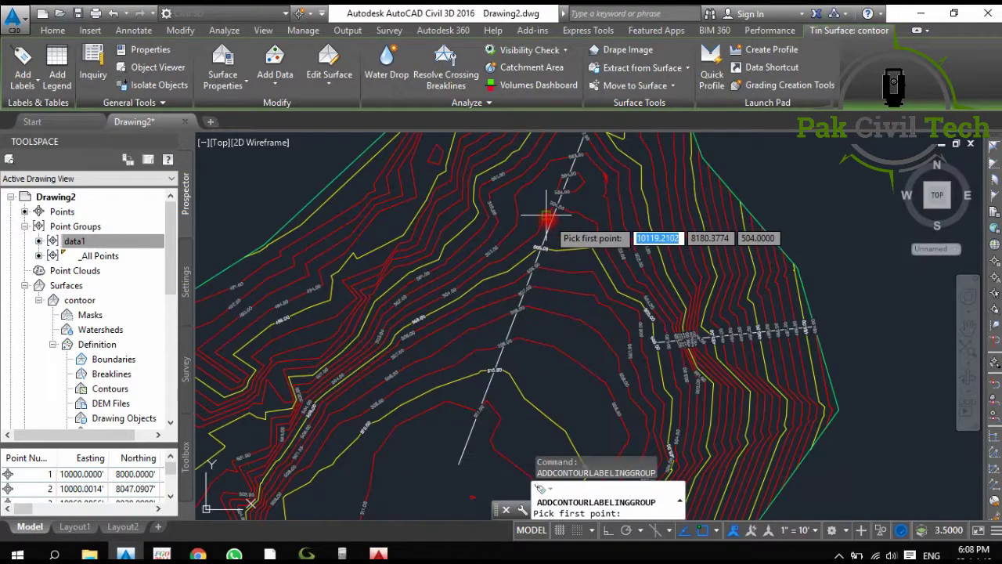
{"action": "scroll", "coordinate": [548, 219], "scroll_direction": "down", "scroll_amount": 2}
{"action": "scroll", "coordinate": [548, 235], "scroll_direction": "up", "scroll_amount": 3}
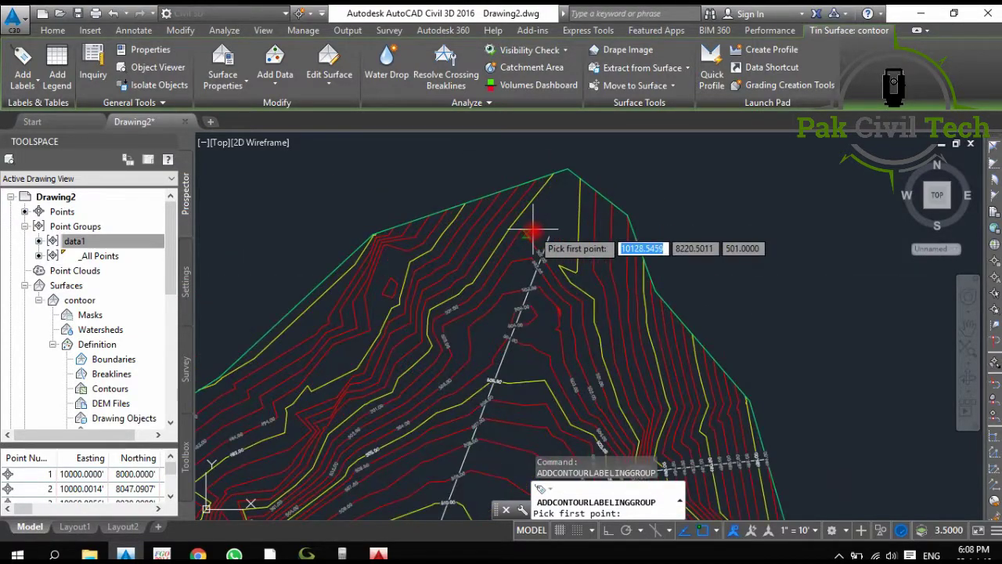
{"action": "scroll", "coordinate": [548, 243], "scroll_direction": "down", "scroll_amount": 3}
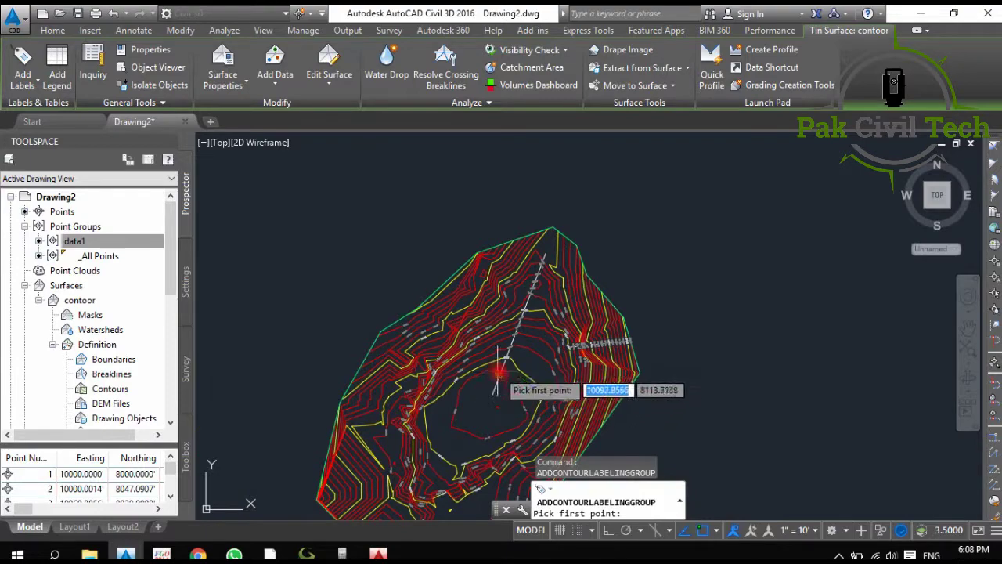
{"action": "scroll", "coordinate": [502, 340], "scroll_direction": "up", "scroll_amount": 5}
{"action": "scroll", "coordinate": [502, 339], "scroll_direction": "down", "scroll_amount": 1}
{"action": "scroll", "coordinate": [485, 271], "scroll_direction": "down", "scroll_amount": 2}
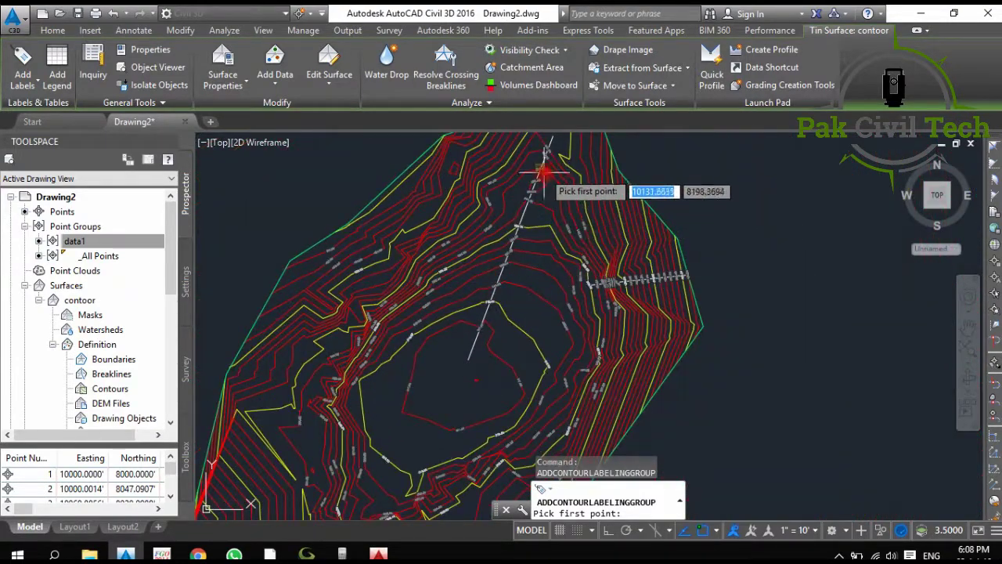
{"action": "scroll", "coordinate": [542, 193], "scroll_direction": "down", "scroll_amount": 1}
{"action": "key", "text": "Escape"}
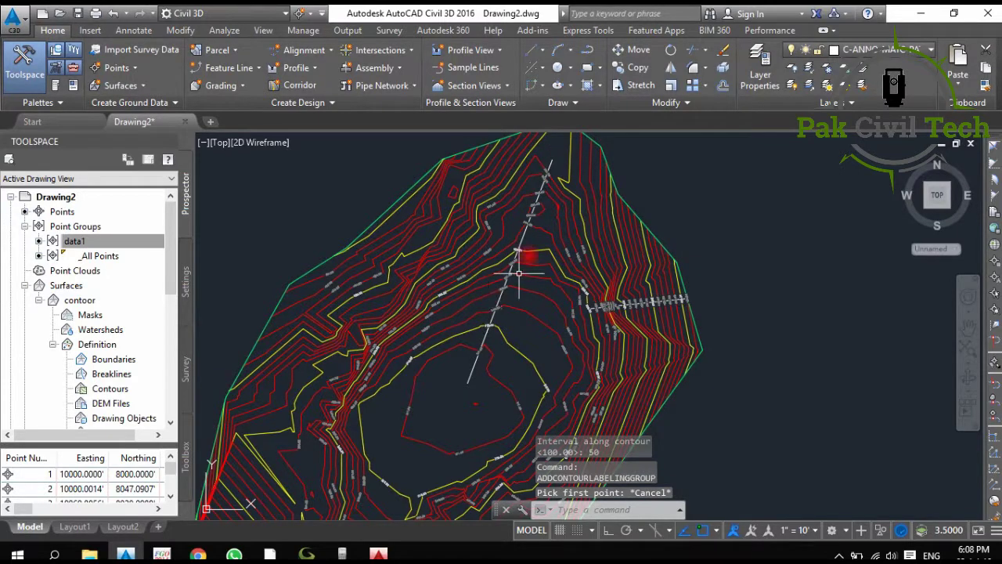
Pan and zoom along the contours to check the elevation labels, roughly 503.00 to 511.00.
{"action": "middle_click_drag", "start_coordinate": [439, 297], "coordinate": [440, 230]}
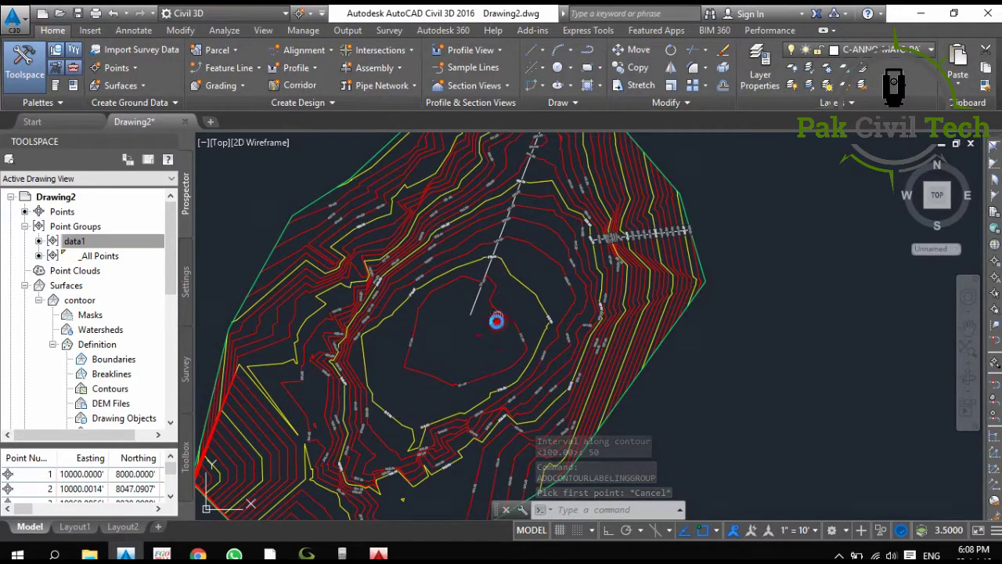
{"action": "middle_click_drag", "start_coordinate": [496, 320], "coordinate": [486, 361]}
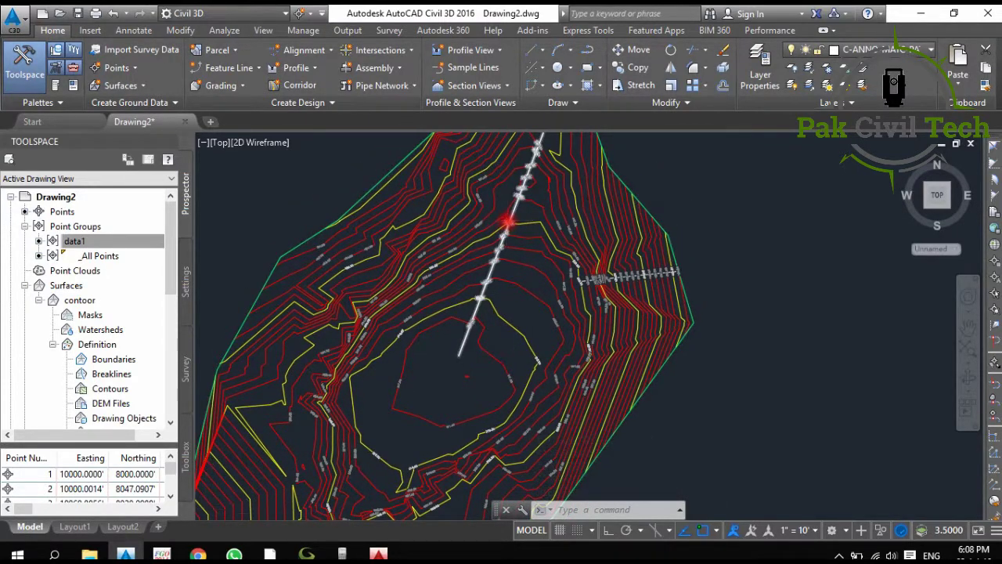
{"action": "scroll", "coordinate": [508, 226], "scroll_direction": "up", "scroll_amount": 2}
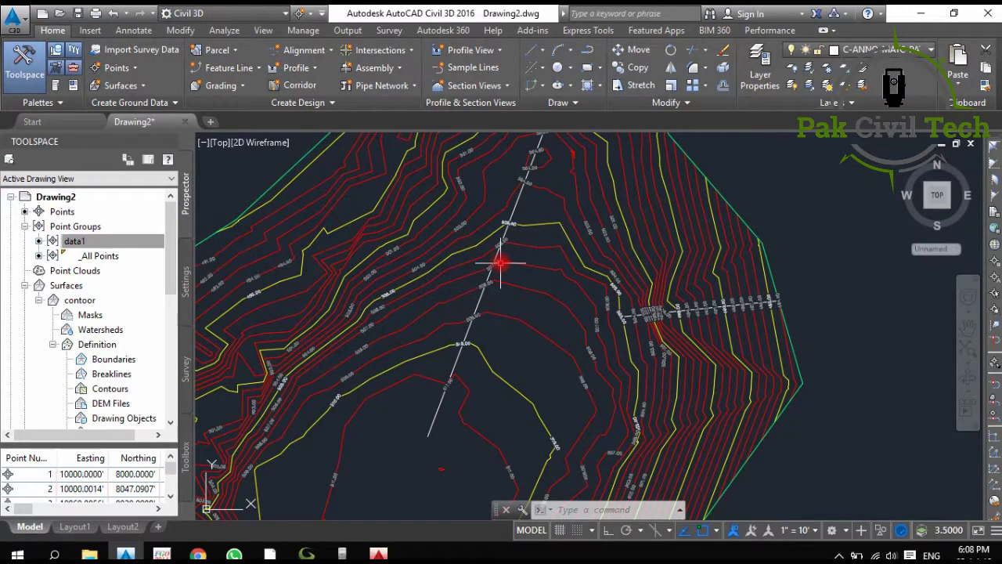
{"action": "scroll", "coordinate": [513, 242], "scroll_direction": "up", "scroll_amount": 1}
{"action": "scroll", "coordinate": [521, 262], "scroll_direction": "up", "scroll_amount": 1}
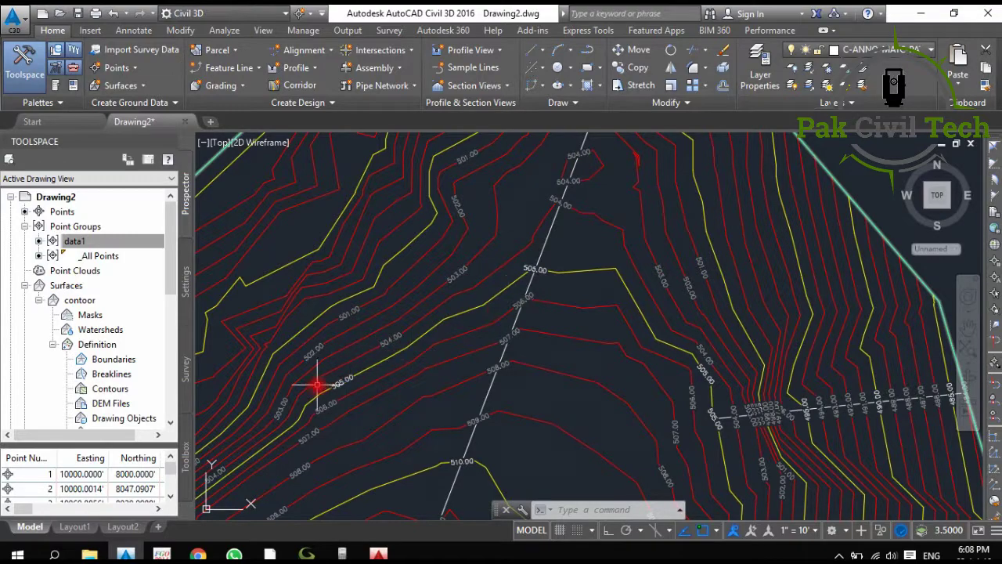
{"action": "mouse_move", "coordinate": [317, 385]}
{"action": "middle_mouse_down"}
{"action": "mouse_move", "coordinate": [402, 324]}
{"action": "mouse_move", "coordinate": [425, 291]}
{"action": "mouse_move", "coordinate": [441, 287]}
{"action": "mouse_move", "coordinate": [443, 298]}
{"action": "middle_mouse_up"}
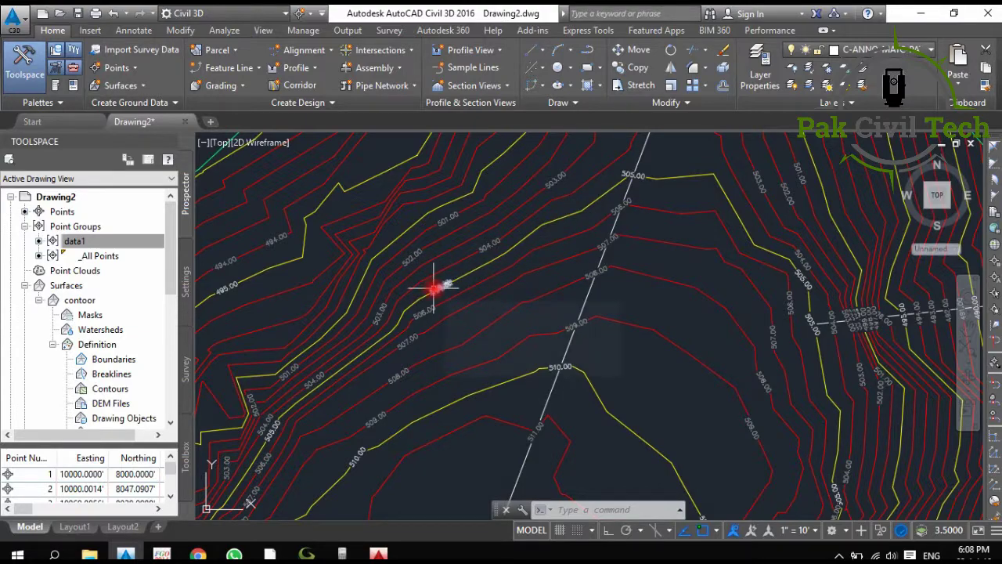
{"action": "mouse_move", "coordinate": [435, 288]}
{"action": "middle_mouse_down"}
{"action": "mouse_move", "coordinate": [481, 246]}
{"action": "mouse_move", "coordinate": [476, 257]}
{"action": "middle_mouse_up"}
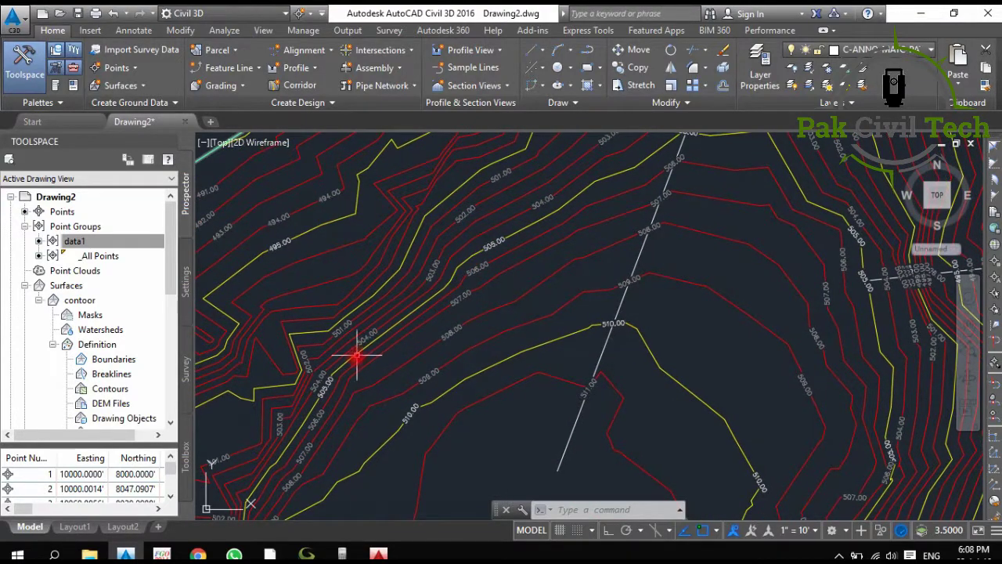
{"action": "middle_click_drag", "start_coordinate": [328, 384], "coordinate": [415, 265]}
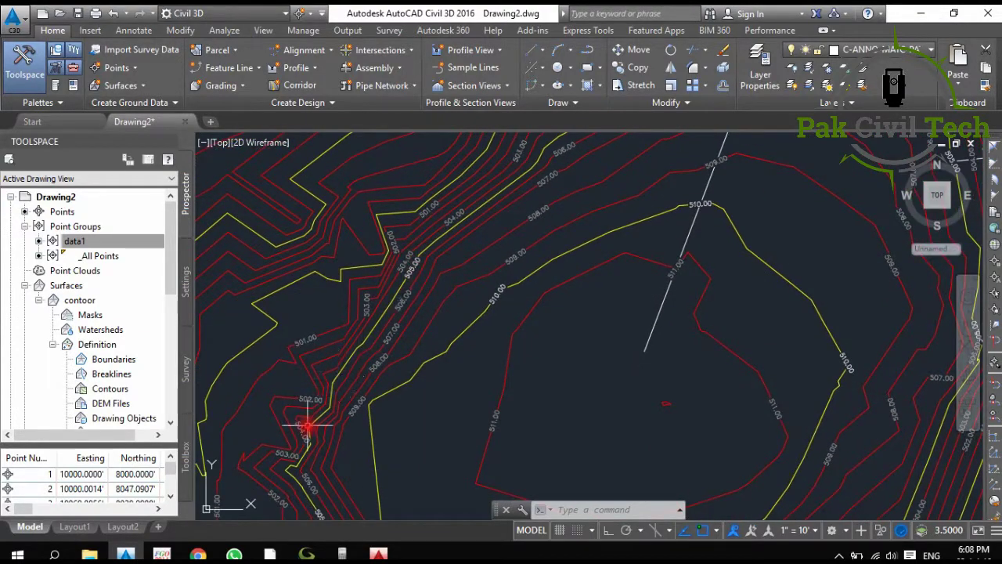
{"action": "scroll", "coordinate": [324, 347], "scroll_direction": "down", "scroll_amount": 1}
{"action": "scroll", "coordinate": [358, 352], "scroll_direction": "down", "scroll_amount": 1}
{"action": "scroll", "coordinate": [379, 372], "scroll_direction": "down", "scroll_amount": 1}
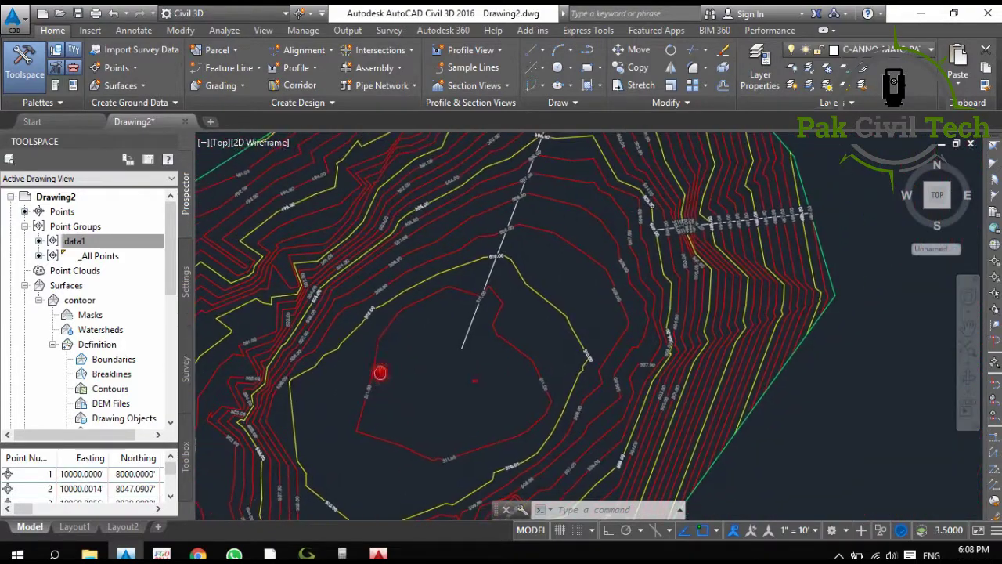
{"action": "scroll", "coordinate": [494, 310], "scroll_direction": "down", "scroll_amount": 1}
{"action": "scroll", "coordinate": [481, 313], "scroll_direction": "down", "scroll_amount": 1}
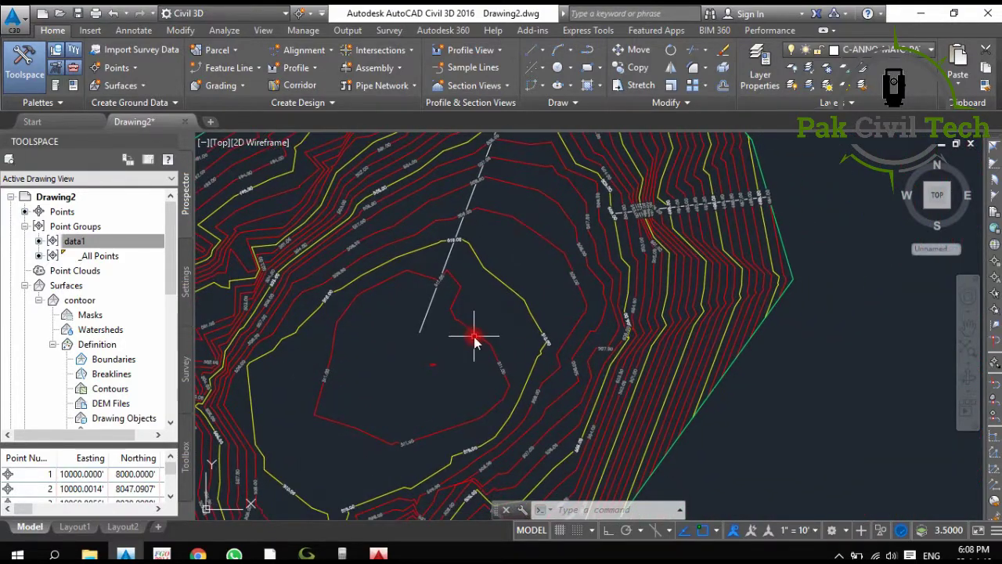
{"action": "type", "text": "dal"}
{"action": "key", "text": "Return"}
{"action": "scroll", "coordinate": [458, 229], "scroll_direction": "up", "scroll_amount": 2}
{"action": "scroll", "coordinate": [462, 258], "scroll_direction": "up", "scroll_amount": 2}
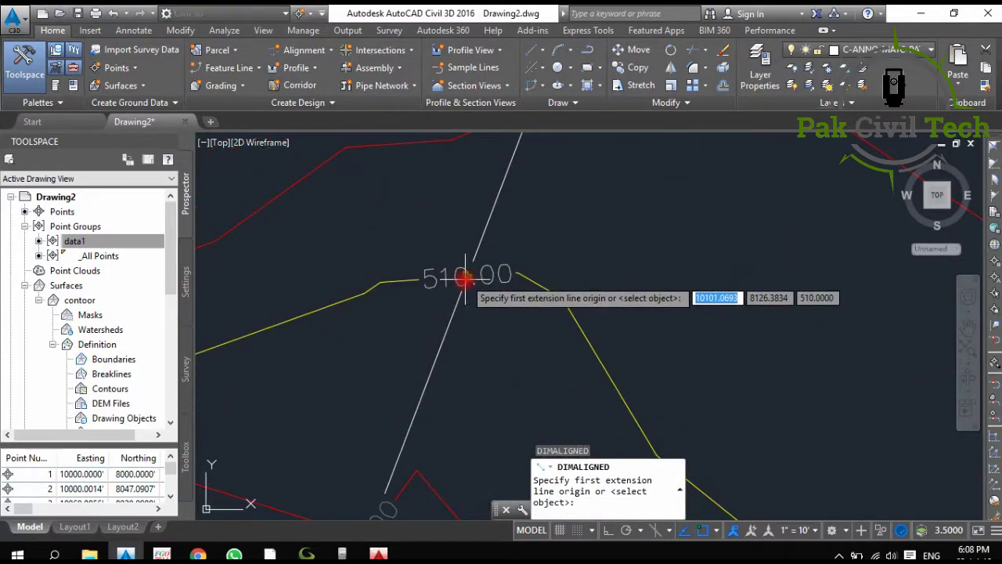
{"action": "left_click", "coordinate": [466, 282]}
{"action": "scroll", "coordinate": [403, 291], "scroll_direction": "down", "scroll_amount": 3}
{"action": "scroll", "coordinate": [400, 278], "scroll_direction": "down", "scroll_amount": 2}
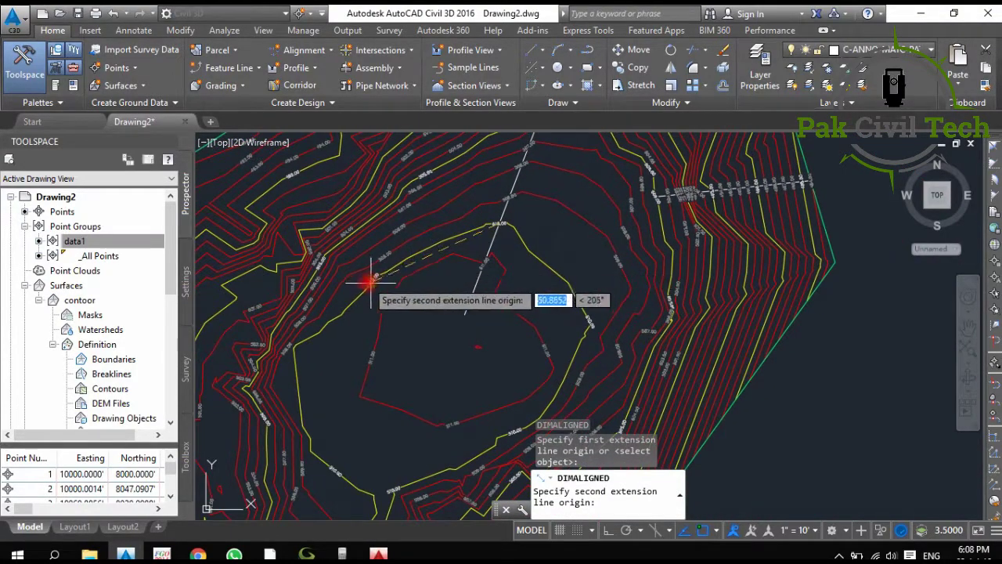
{"action": "scroll", "coordinate": [400, 275], "scroll_direction": "up", "scroll_amount": 3}
{"action": "scroll", "coordinate": [397, 274], "scroll_direction": "down", "scroll_amount": 1}
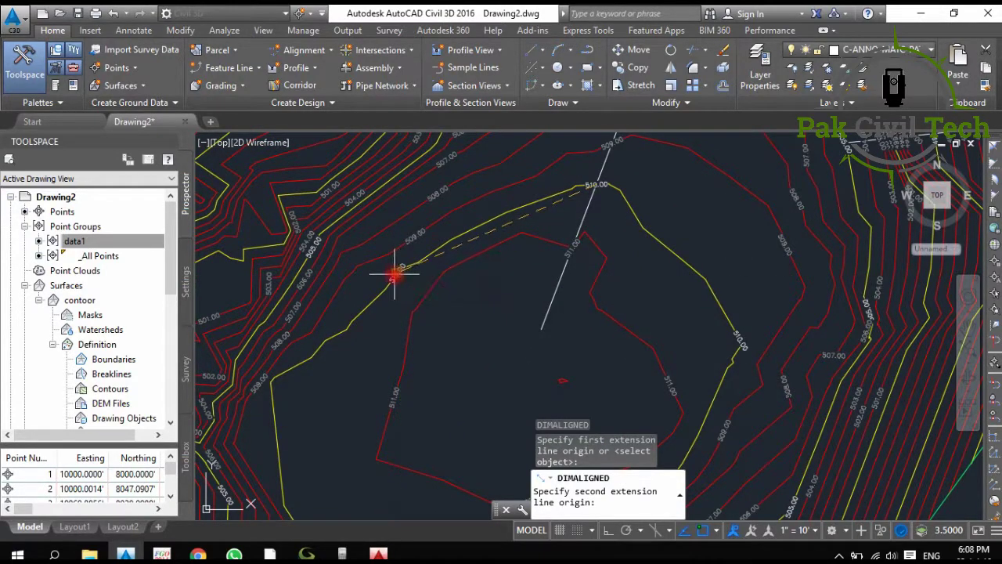
{"action": "left_click", "coordinate": [396, 273]}
{"action": "scroll", "coordinate": [398, 274], "scroll_direction": "up", "scroll_amount": 4}
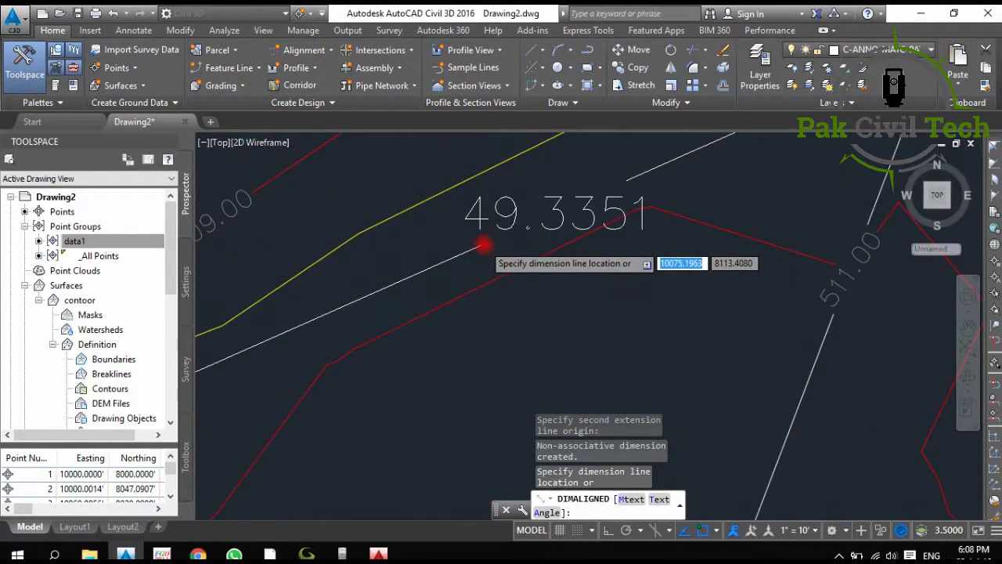
{"action": "scroll", "coordinate": [484, 245], "scroll_direction": "down", "scroll_amount": 3}
{"action": "key", "text": "Escape"}
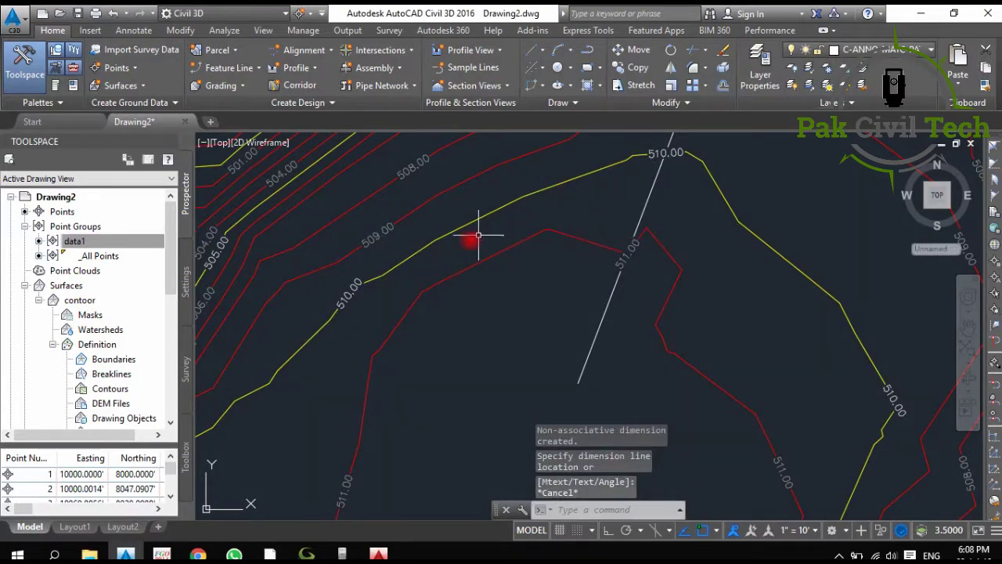
{"action": "scroll", "coordinate": [438, 259], "scroll_direction": "down", "scroll_amount": 2}
{"action": "scroll", "coordinate": [420, 287], "scroll_direction": "down", "scroll_amount": 2}
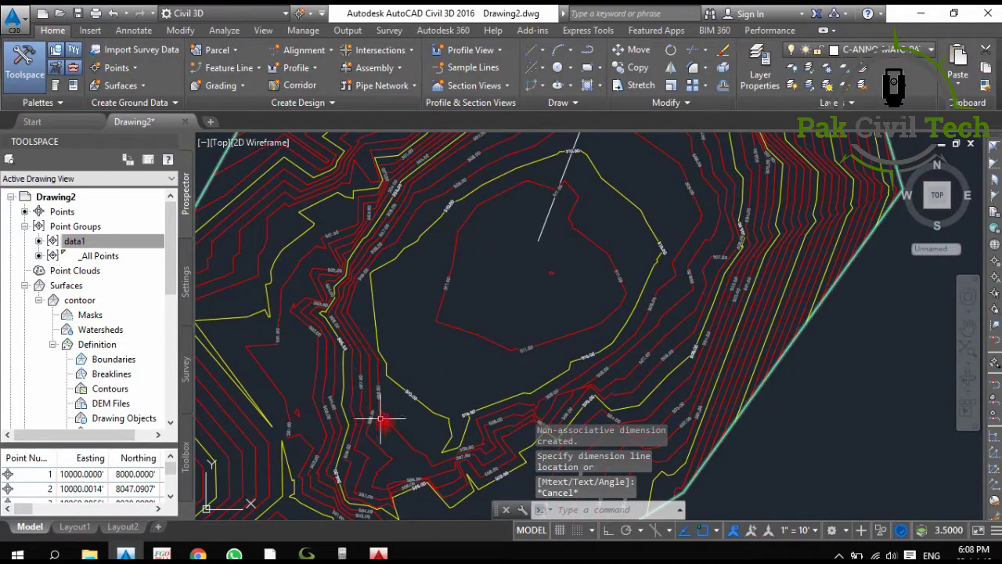
{"action": "scroll", "coordinate": [596, 267], "scroll_direction": "down", "scroll_amount": 2}
{"action": "scroll", "coordinate": [548, 344], "scroll_direction": "down", "scroll_amount": 2}
{"action": "scroll", "coordinate": [579, 360], "scroll_direction": "down", "scroll_amount": 2}
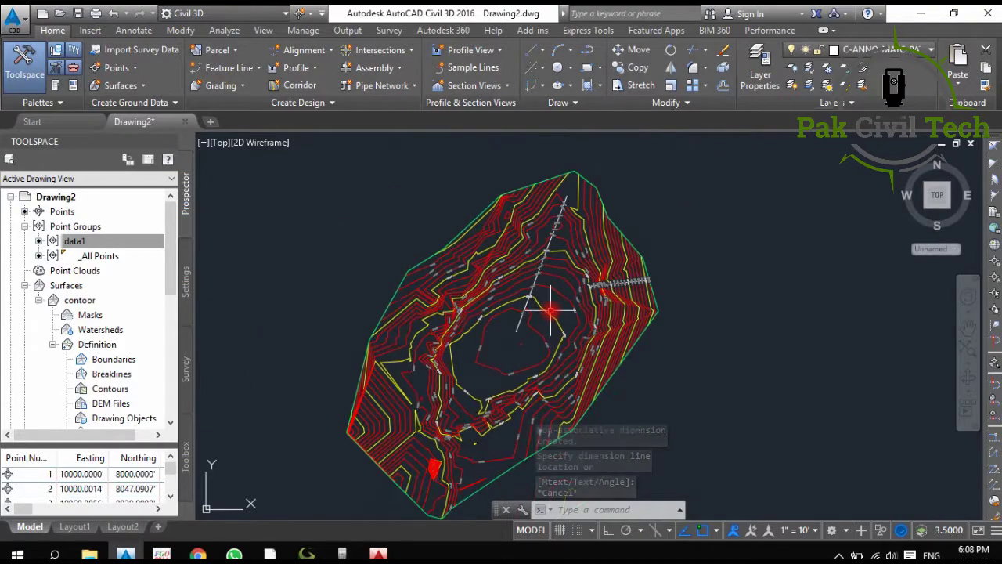
{"action": "scroll", "coordinate": [513, 336], "scroll_direction": "down", "scroll_amount": 1}
{"action": "middle_click_drag", "start_coordinate": [513, 335], "coordinate": [542, 308]}
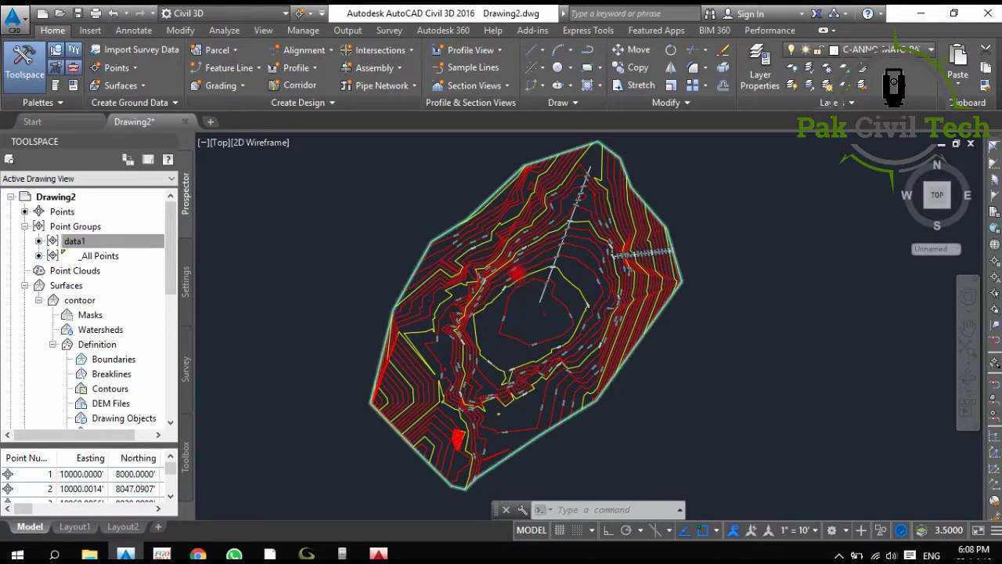
{"action": "scroll", "coordinate": [520, 274], "scroll_direction": "up", "scroll_amount": 5}
{"action": "scroll", "coordinate": [526, 294], "scroll_direction": "down", "scroll_amount": 5}
{"action": "scroll", "coordinate": [529, 317], "scroll_direction": "up", "scroll_amount": 1}
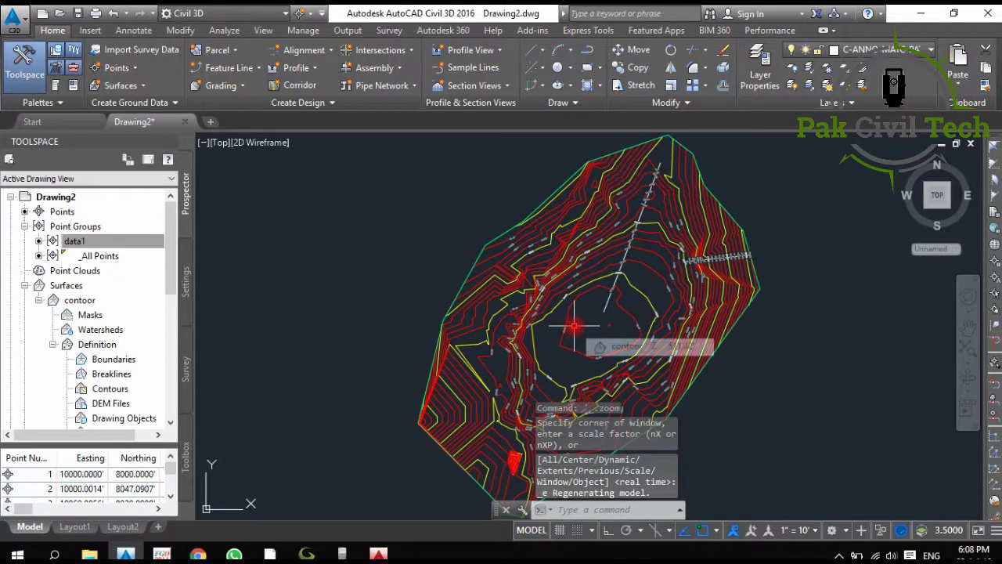
{"action": "mouse_move", "coordinate": [574, 326]}
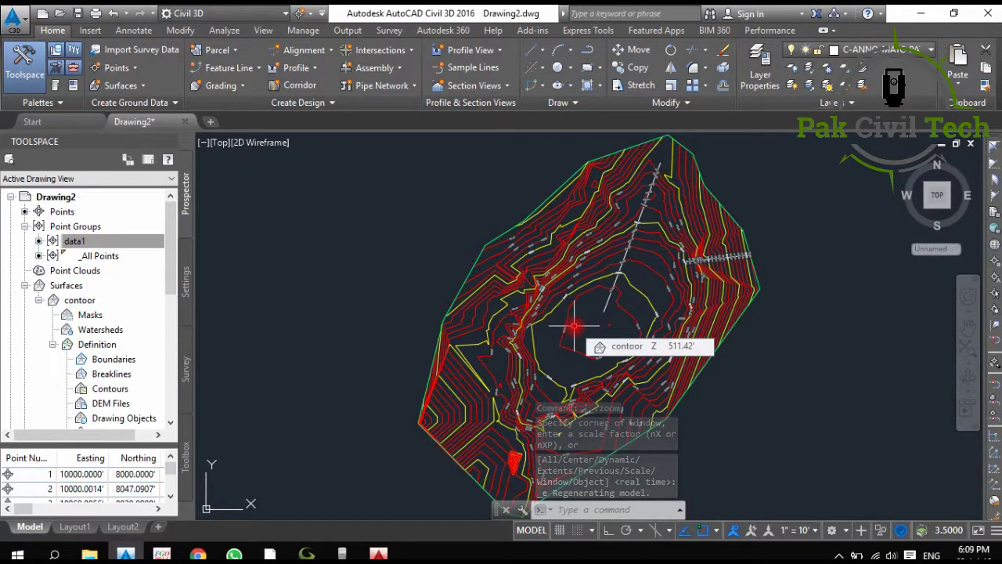
{"action": "left_click", "coordinate": [584, 249]}
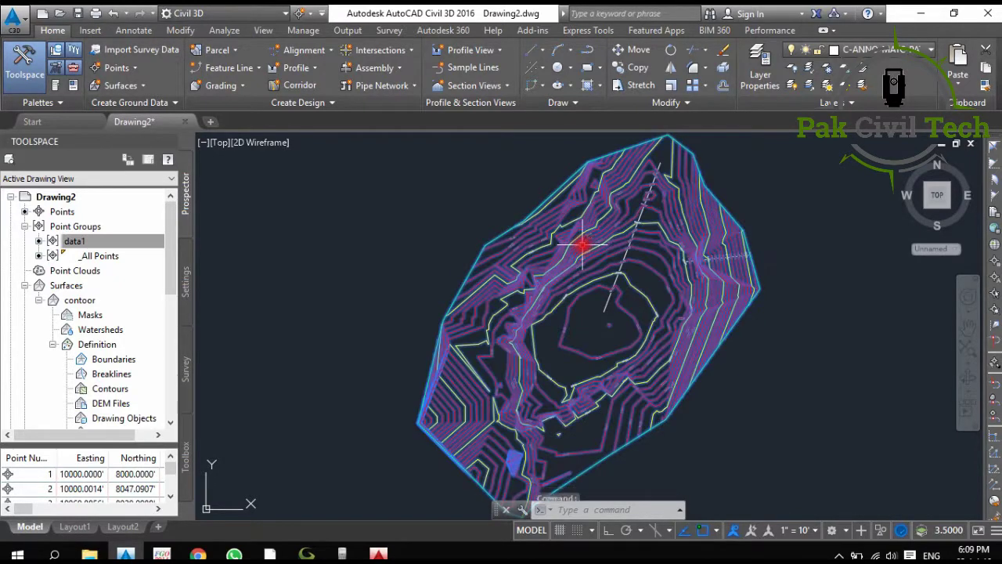
{"action": "key", "text": "Escape"}
{"action": "middle_click", "coordinate": [583, 249]}
{"action": "middle_click", "coordinate": [583, 249]}
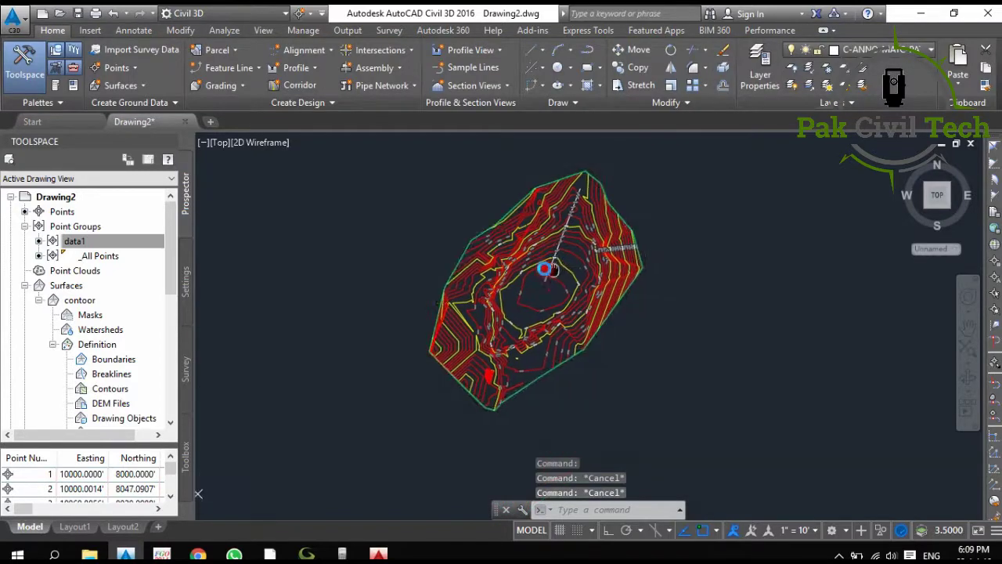
{"action": "scroll", "coordinate": [403, 227], "scroll_direction": "up", "scroll_amount": 2}
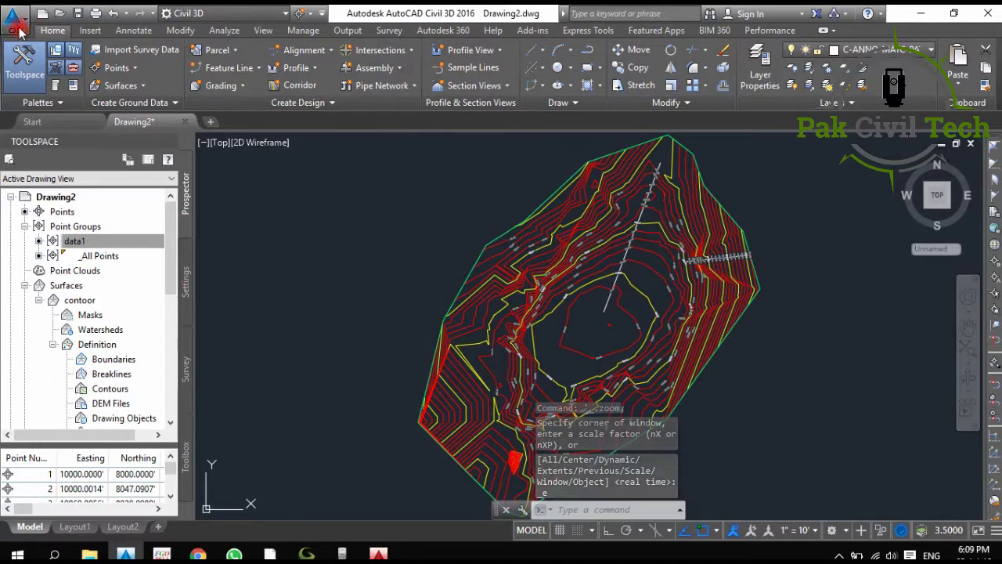
Save the drawing to the Desktop as dtaaaa in AutoCAD 2004/LT2004 Drawing format.
{"action": "left_click", "coordinate": [13, 16]}
{"action": "left_click", "coordinate": [52, 161]}
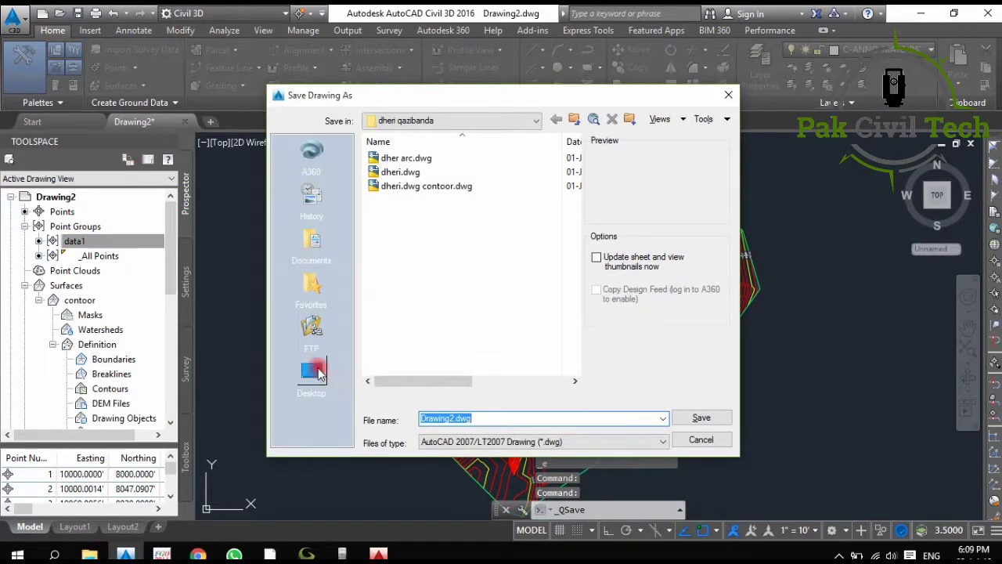
{"action": "left_click", "coordinate": [319, 375]}
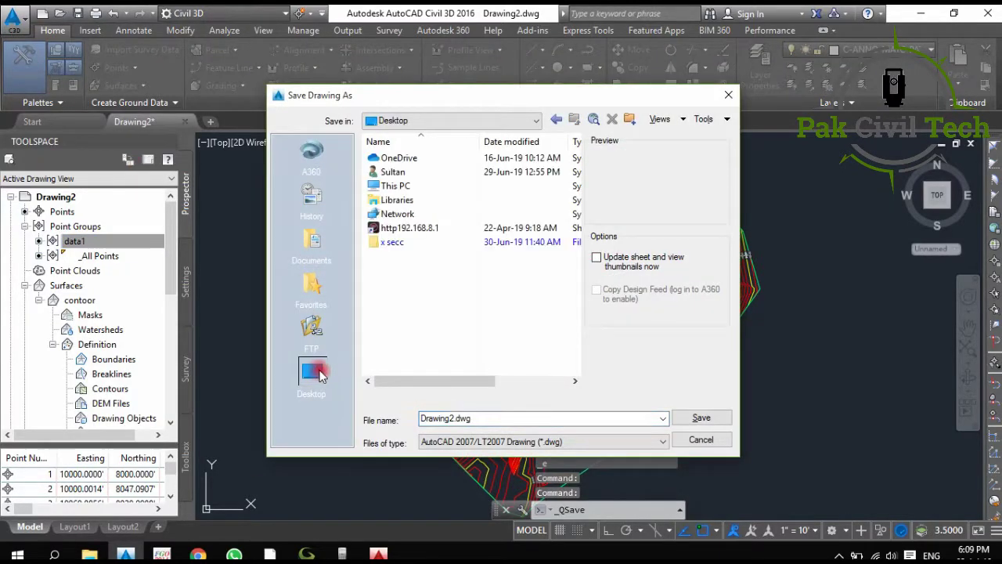
{"action": "double_click", "coordinate": [485, 420]}
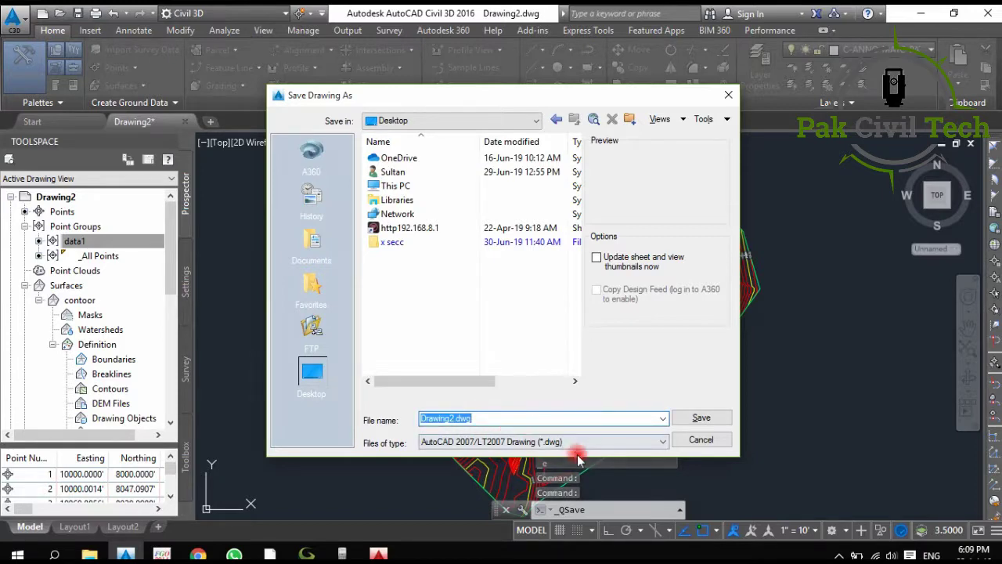
{"action": "left_click", "coordinate": [611, 442]}
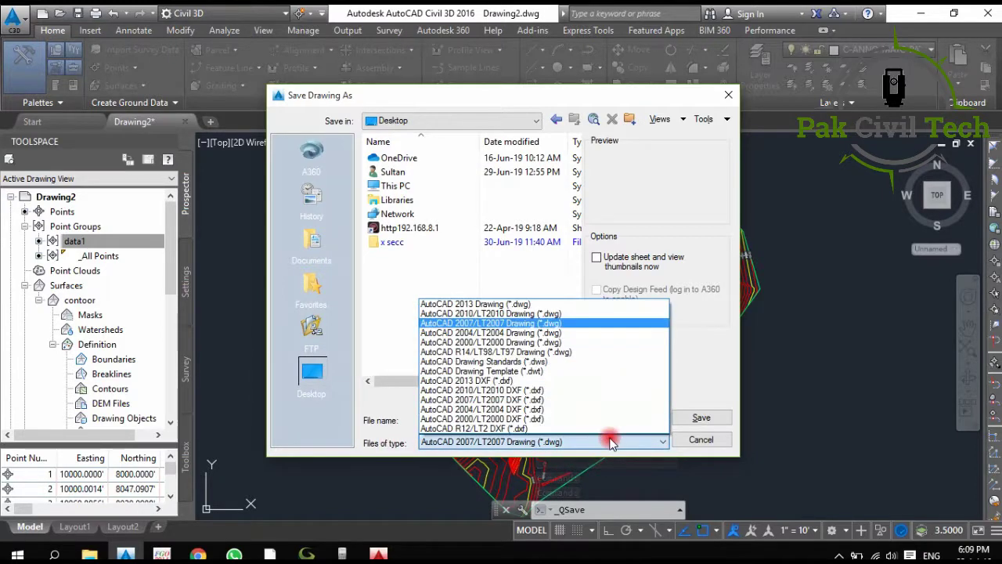
{"action": "left_click", "coordinate": [610, 443]}
{"action": "left_click", "coordinate": [611, 442]}
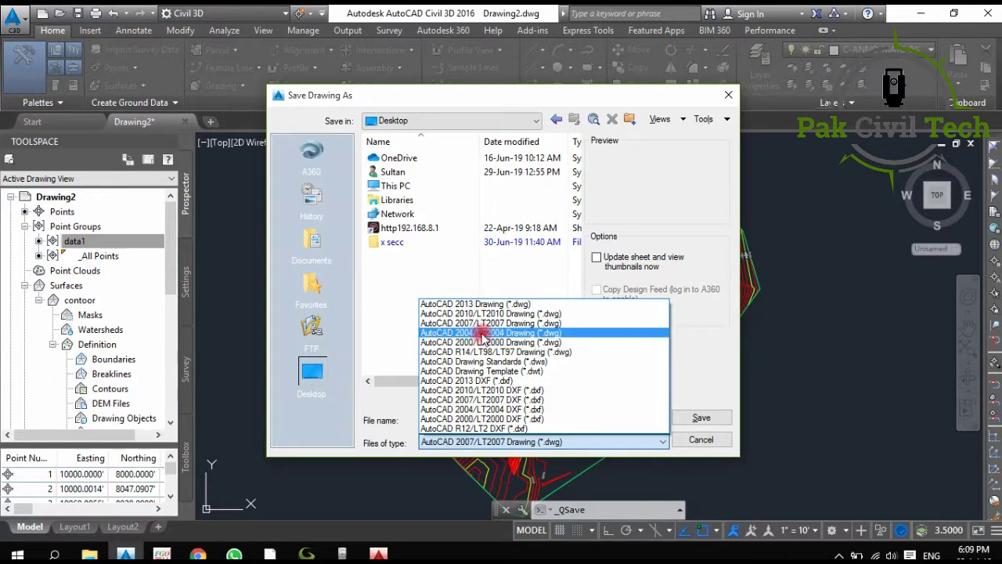
{"action": "left_click", "coordinate": [481, 335]}
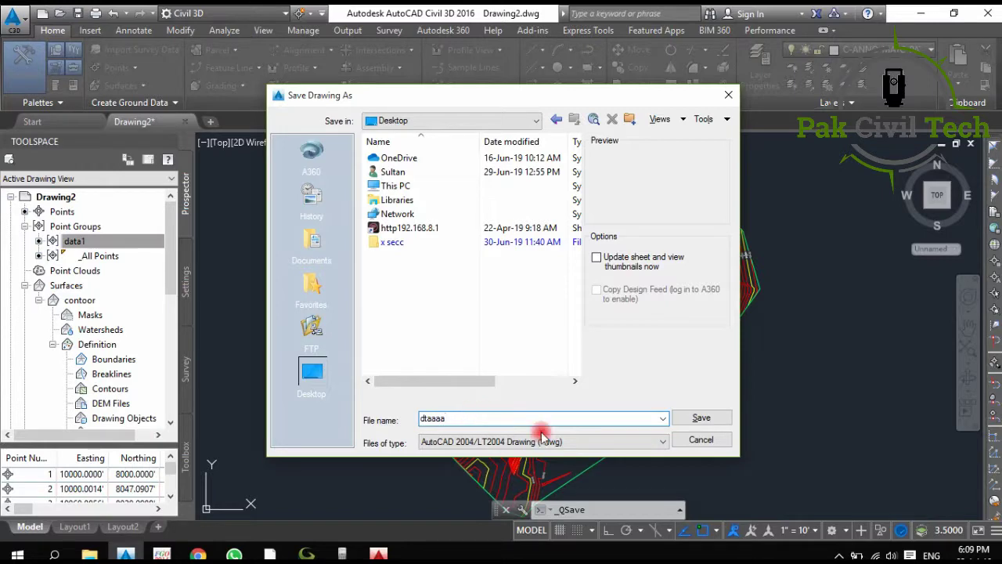
{"action": "left_click", "coordinate": [703, 420]}
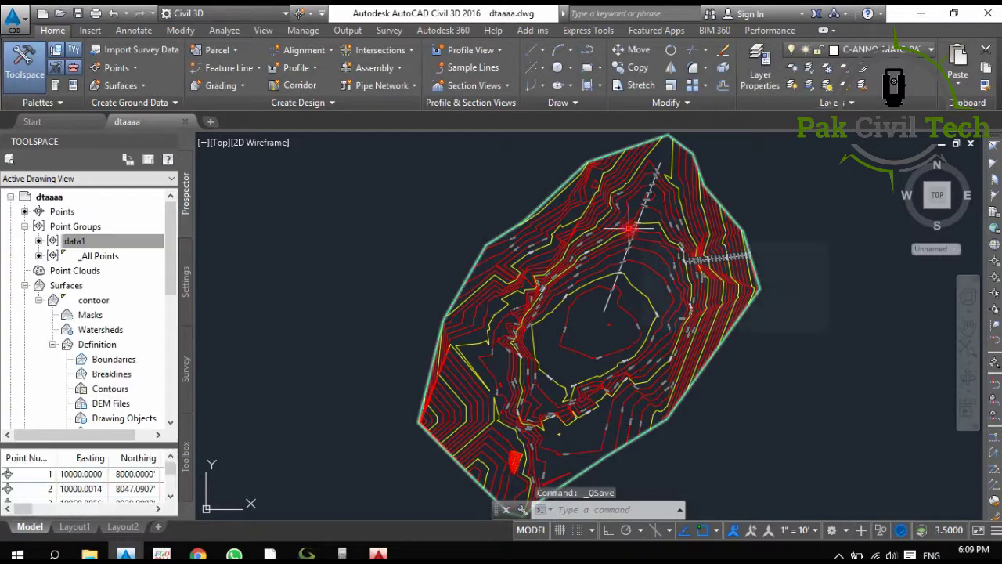
Set up the Export Civil 3D Drawing to include only dtaaaa's model space, excluding Layout1 and Layout2.
{"action": "left_click", "coordinate": [340, 32]}
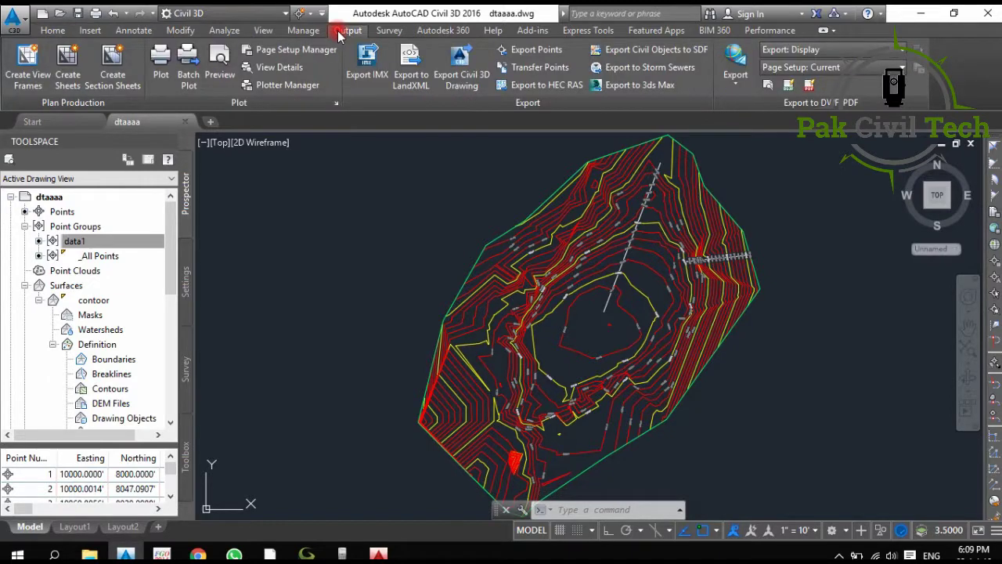
{"action": "left_click", "coordinate": [458, 81]}
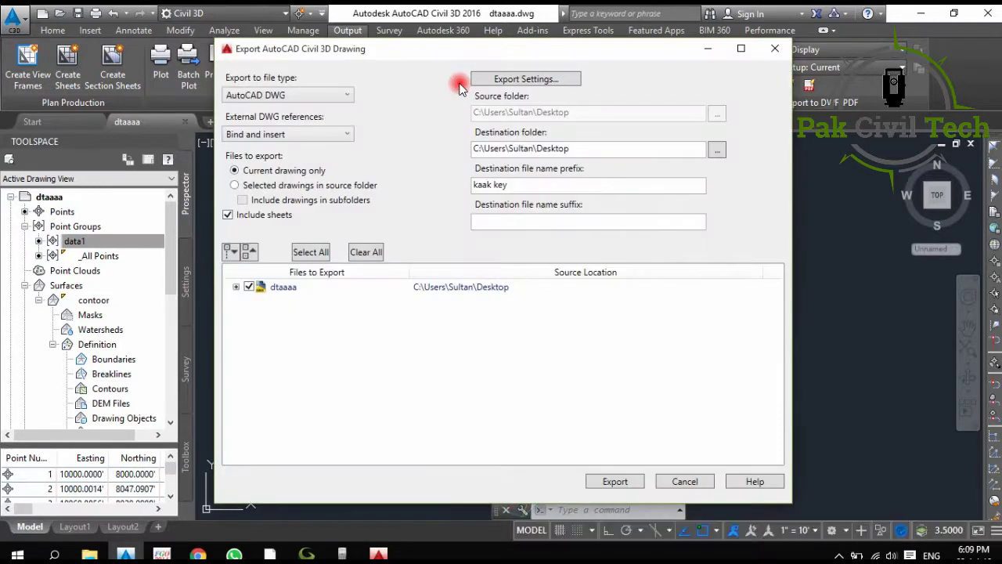
{"action": "left_click", "coordinate": [236, 286]}
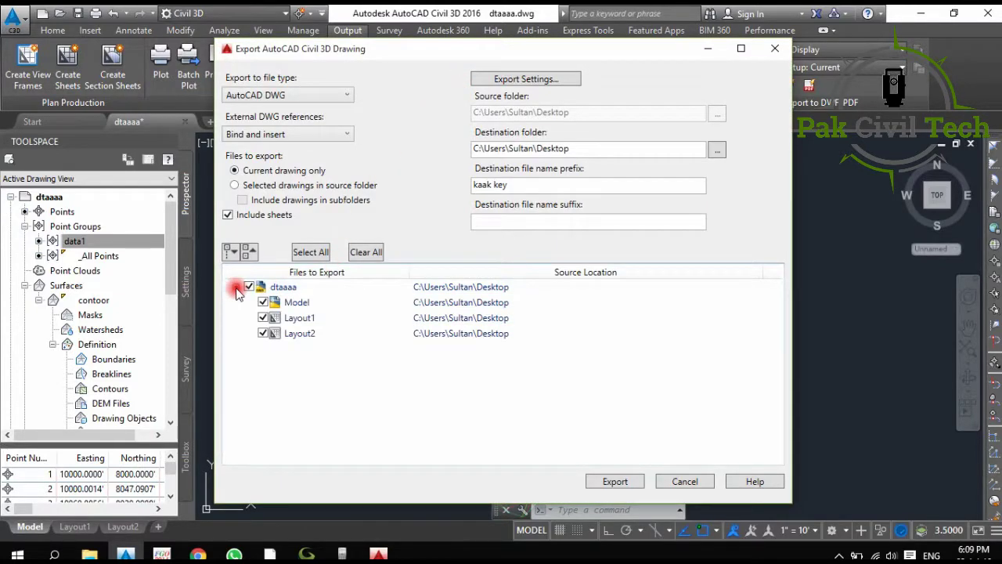
{"action": "left_click", "coordinate": [279, 319]}
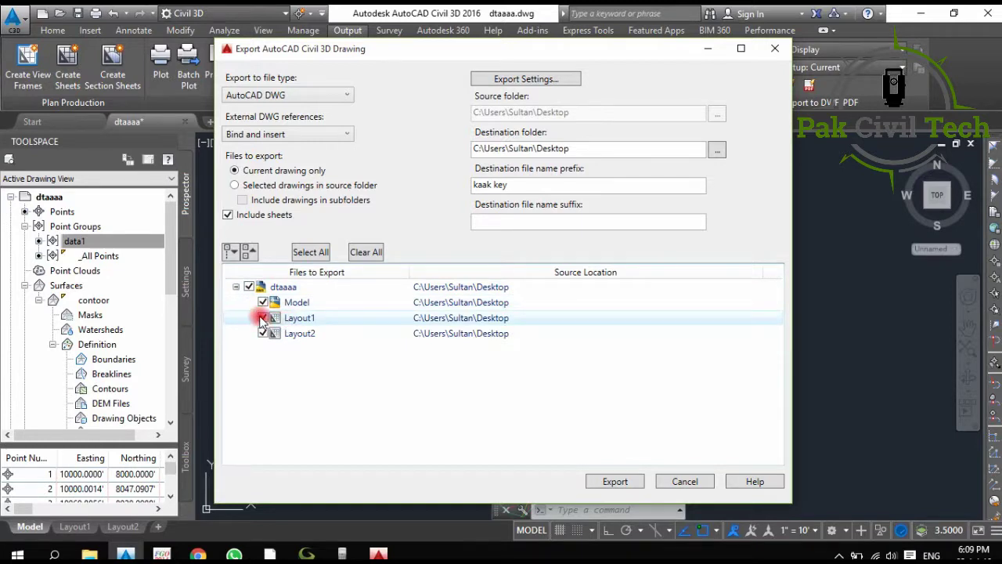
{"action": "left_click", "coordinate": [261, 334]}
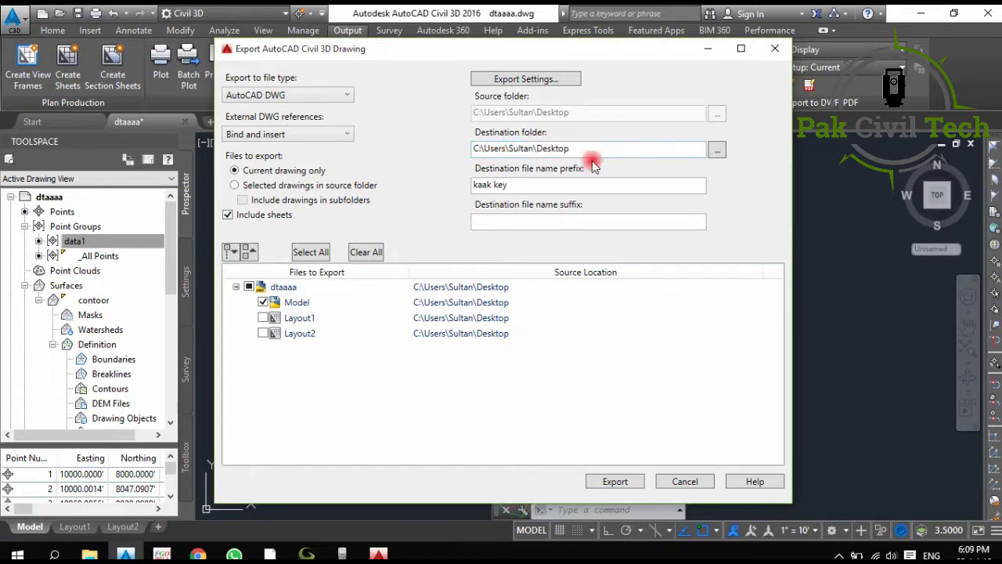
Export the model space to the Desktop as a plain AutoCAD DWG and close the export window.
{"action": "left_click", "coordinate": [719, 150]}
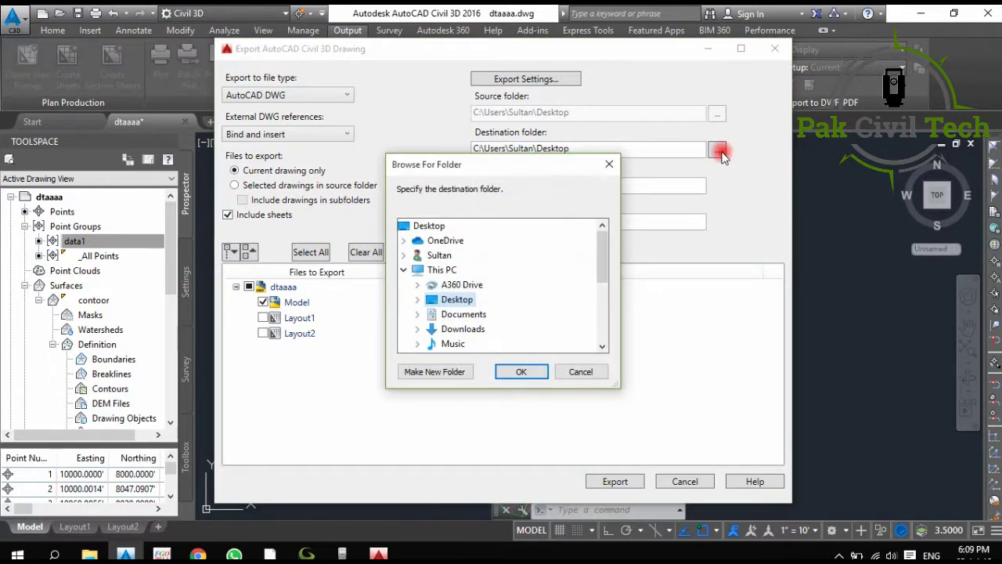
{"action": "left_click", "coordinate": [600, 170]}
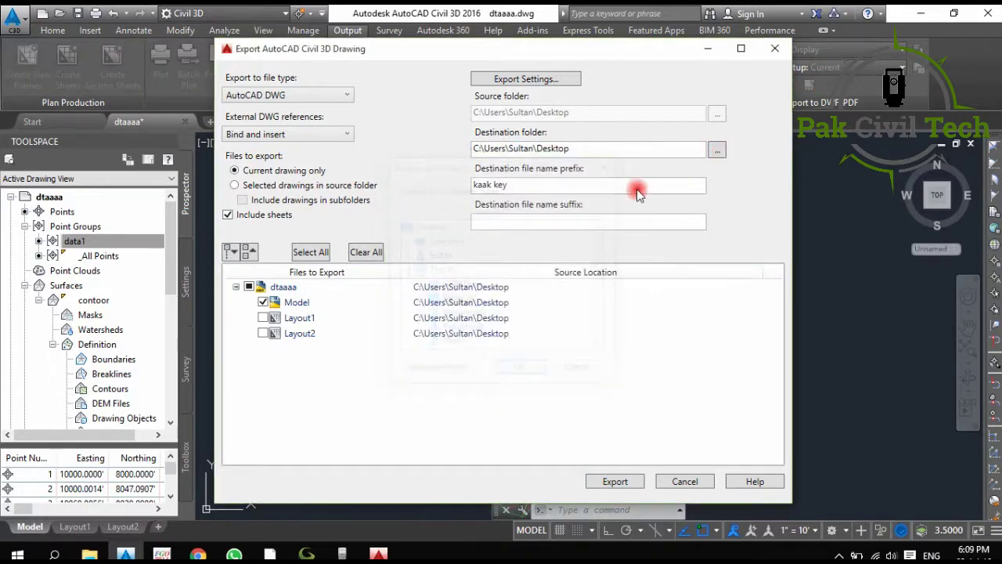
{"action": "left_click", "coordinate": [616, 482]}
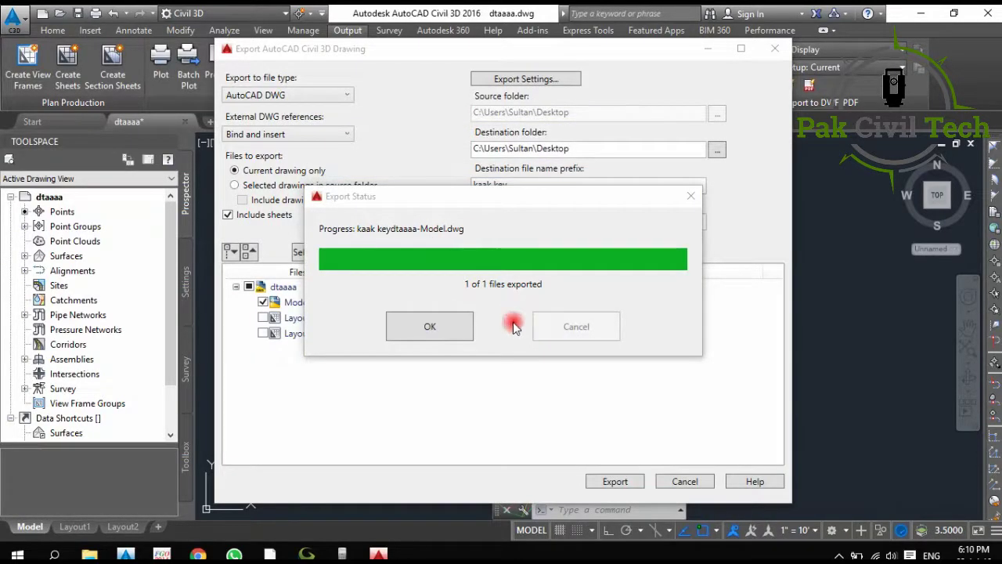
{"action": "left_click", "coordinate": [421, 327]}
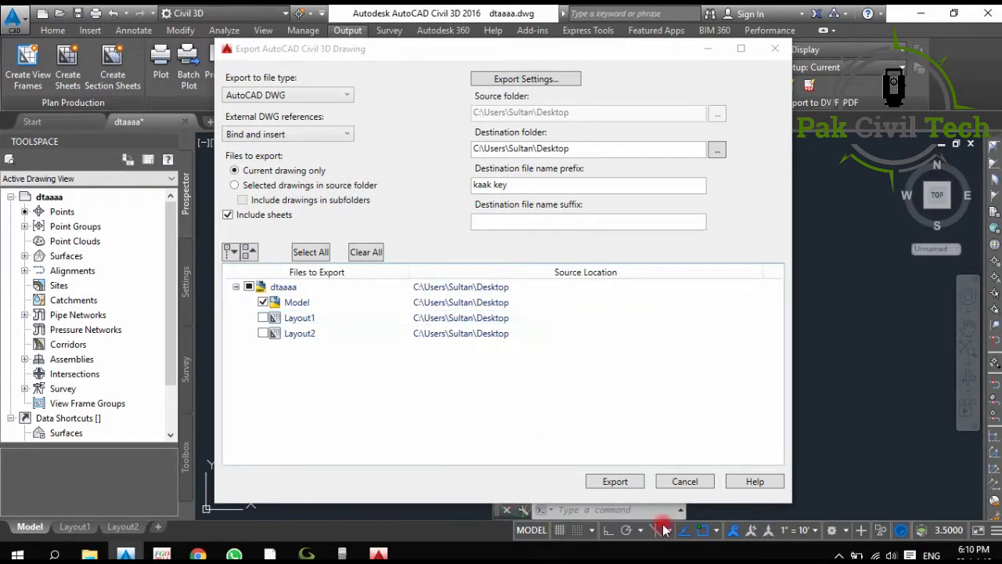
{"action": "left_click", "coordinate": [692, 480]}
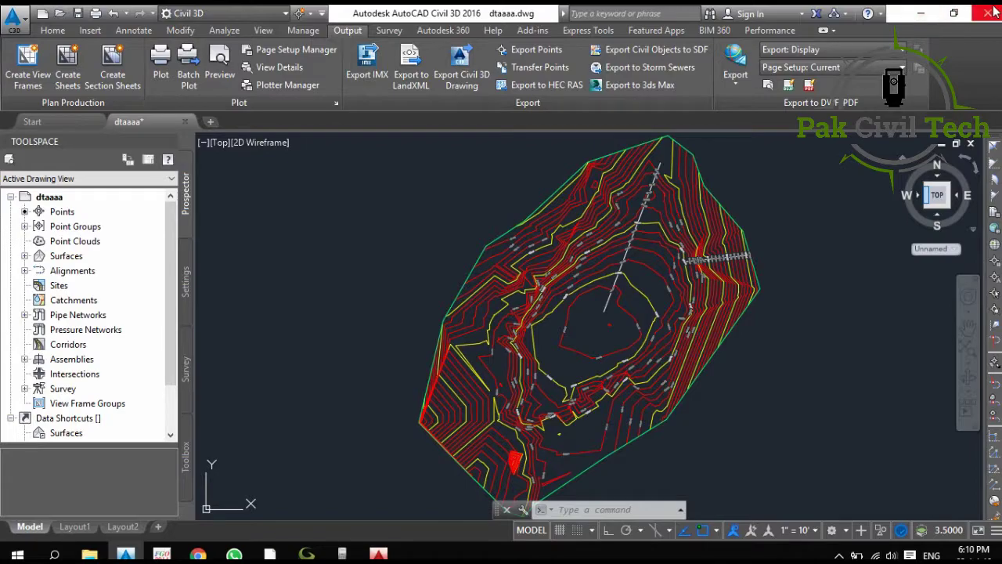
Minimize Civil 3D and refresh the desktop to show dtaaaa.dwg and the exported DWG.
{"action": "left_click", "coordinate": [921, 13]}
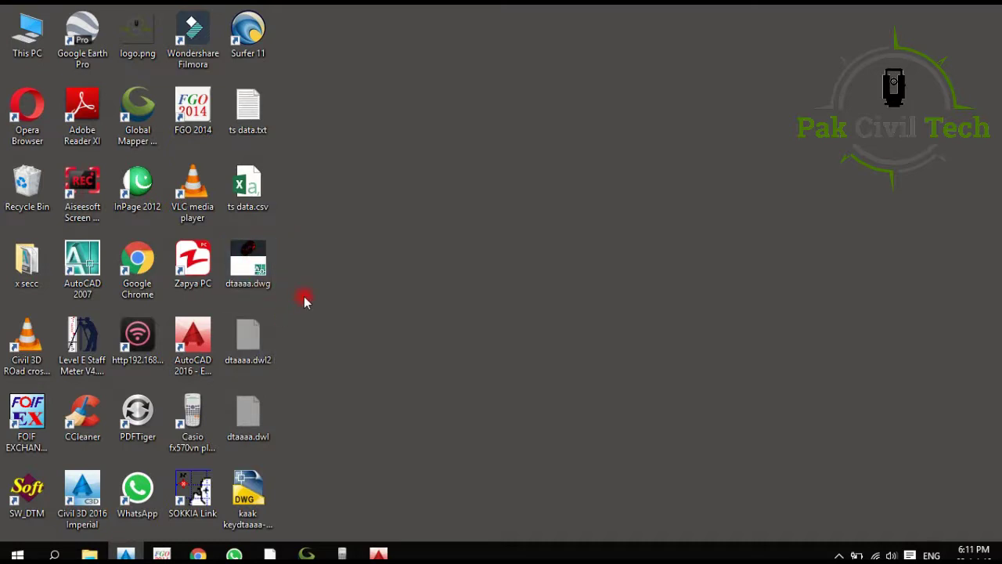
{"action": "right_click", "coordinate": [409, 199]}
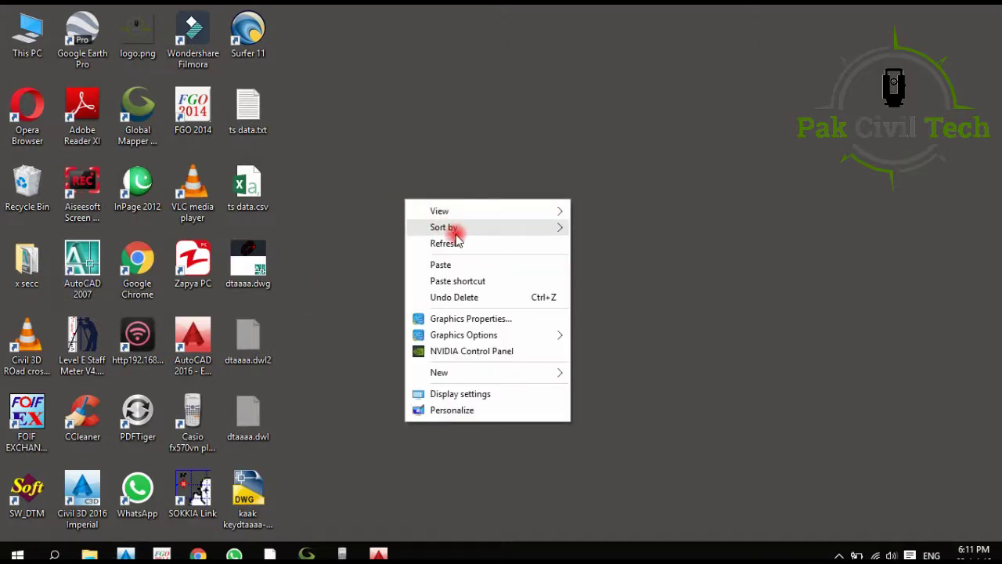
{"action": "left_click", "coordinate": [462, 243]}
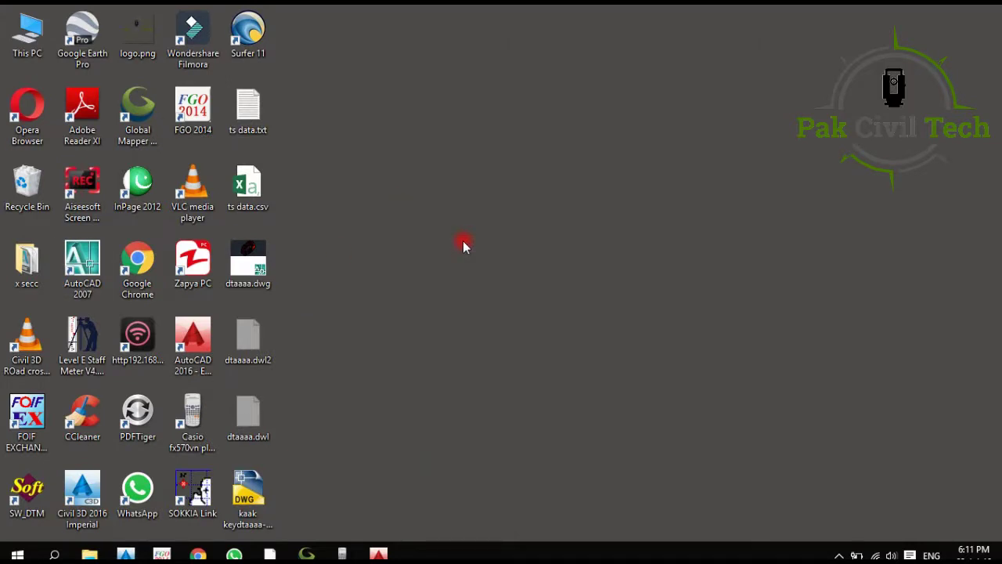